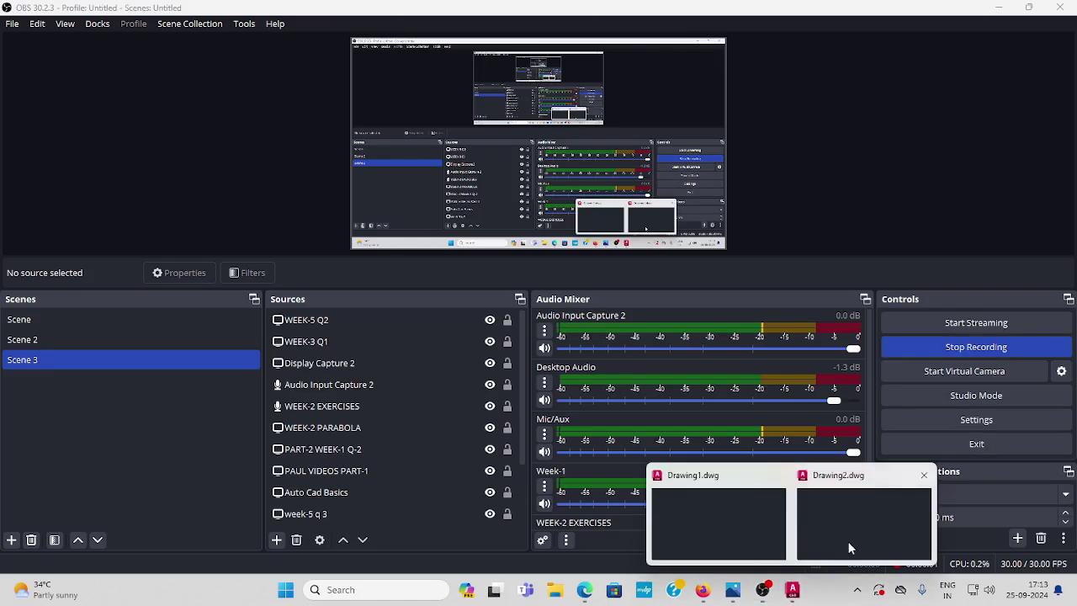
- Bring the Drawing2 window with the inclined hexagonal prism problem to the front
left_click(848, 547)
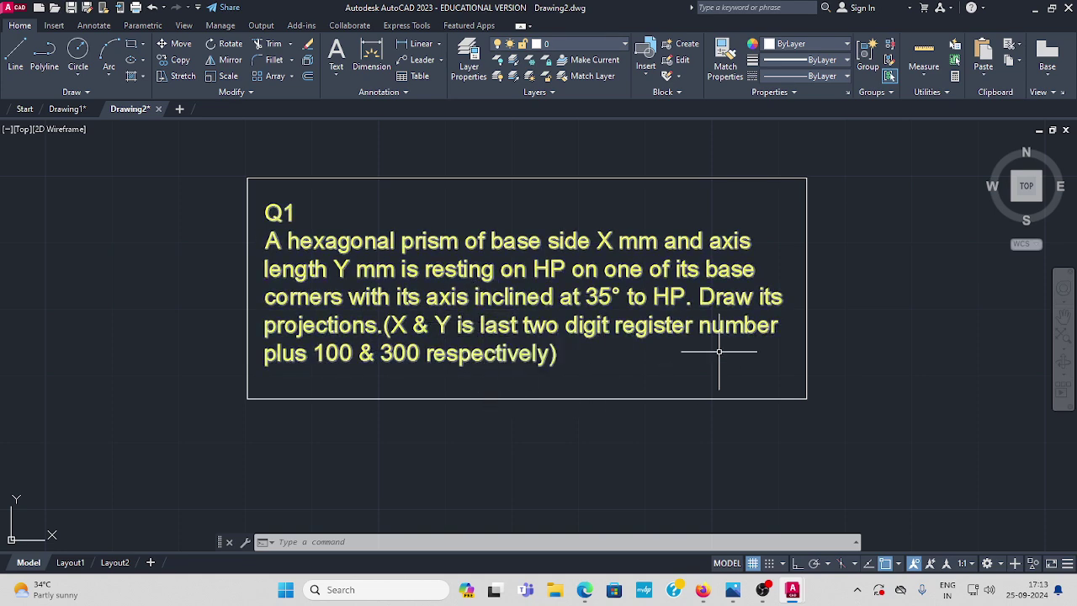
- Switch to Drawing1 and change the workspace to 3D Modeling
left_click(68, 110)
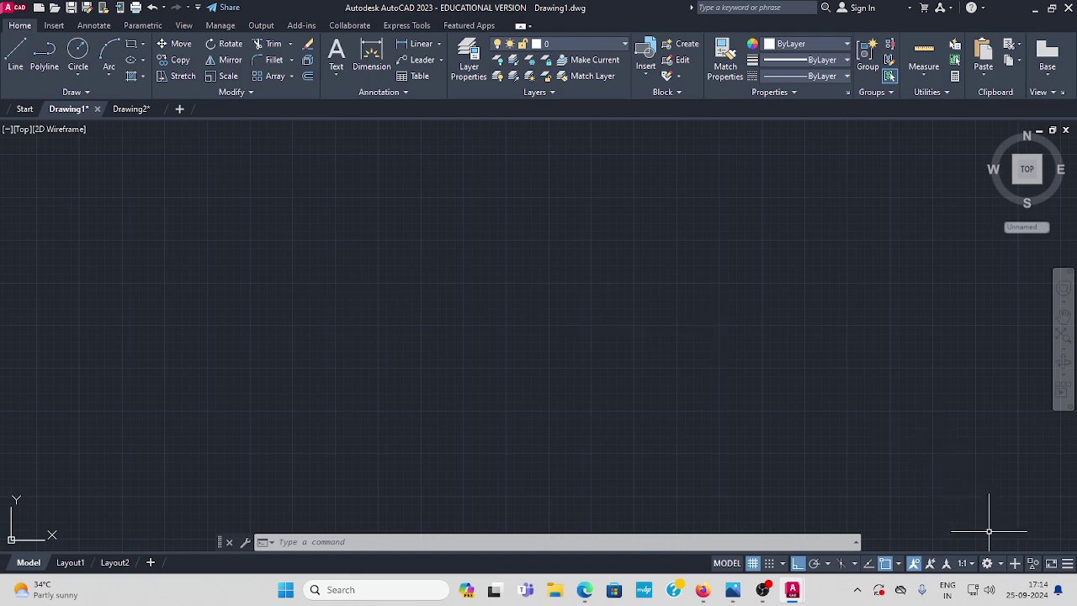
left_click(1001, 564)
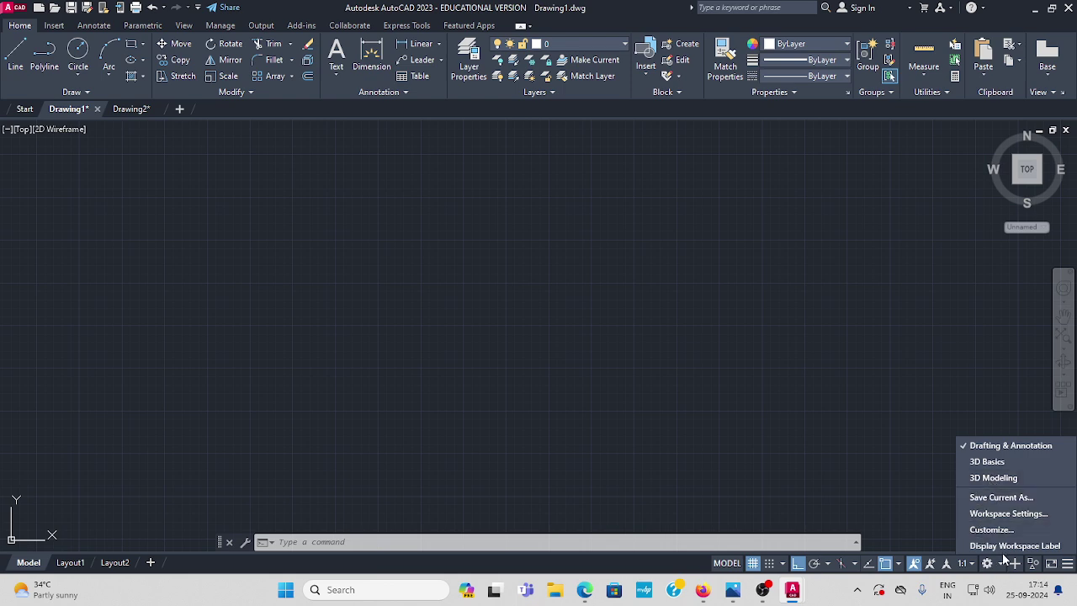
left_click(994, 478)
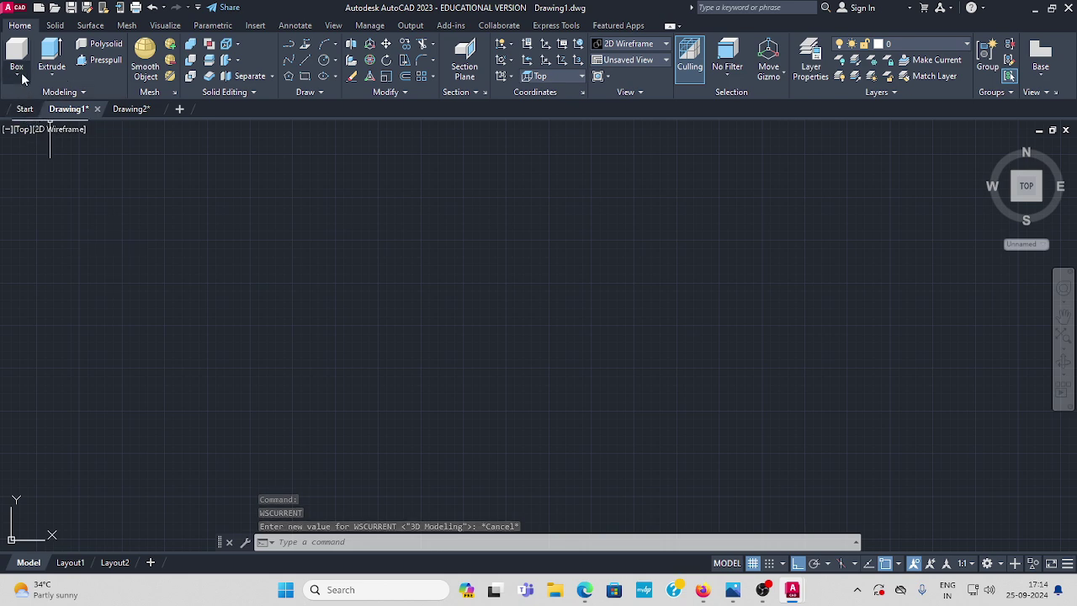
- Browse the Box primitives and Extrude tool dropdowns without choosing anything
left_click(18, 76)
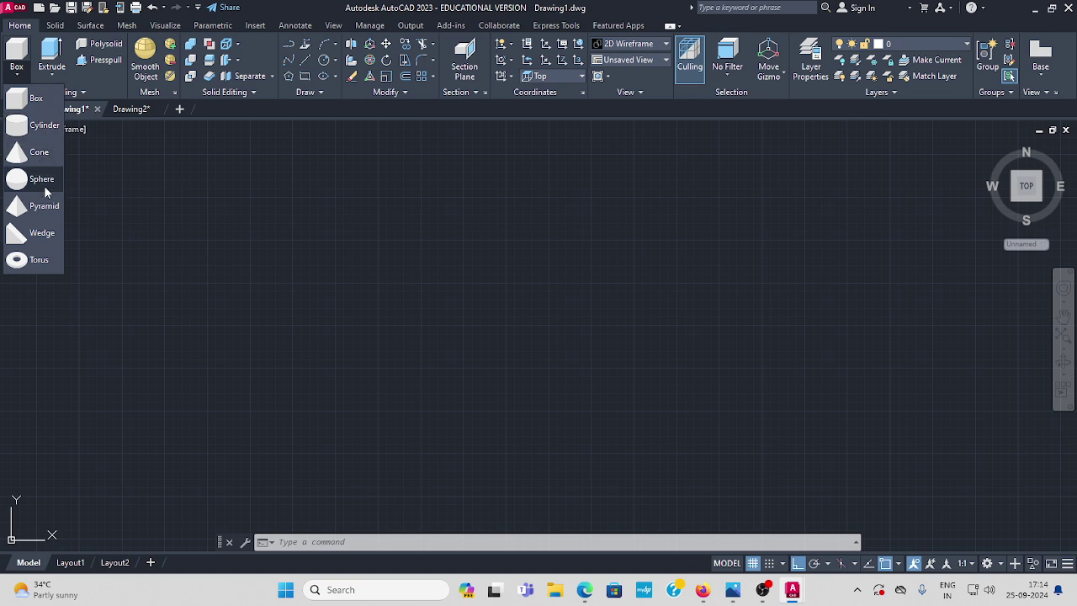
left_click(57, 79)
left_click(226, 195)
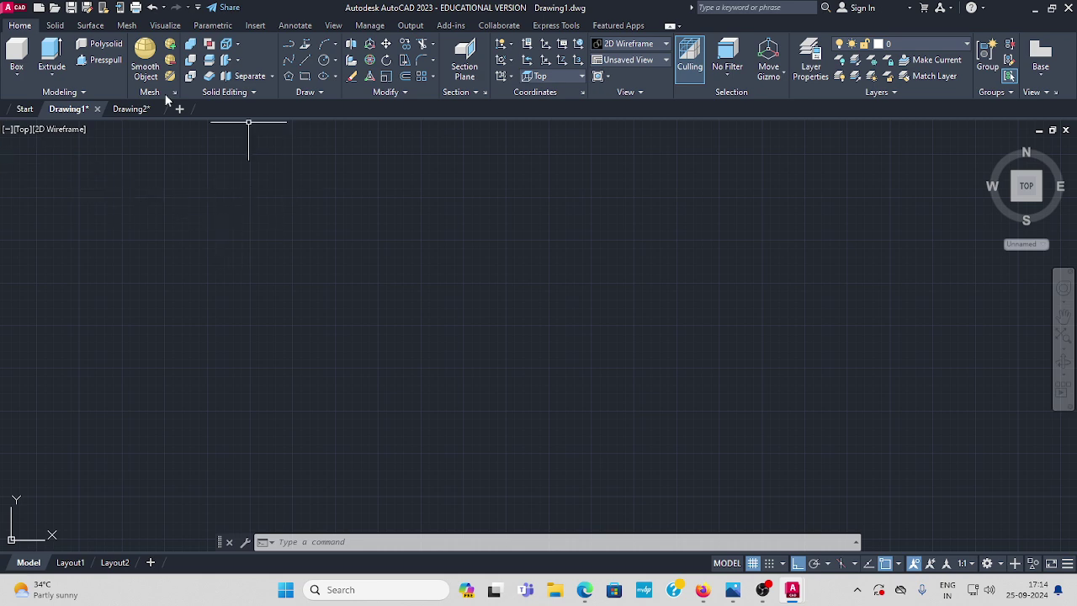
left_click(18, 76)
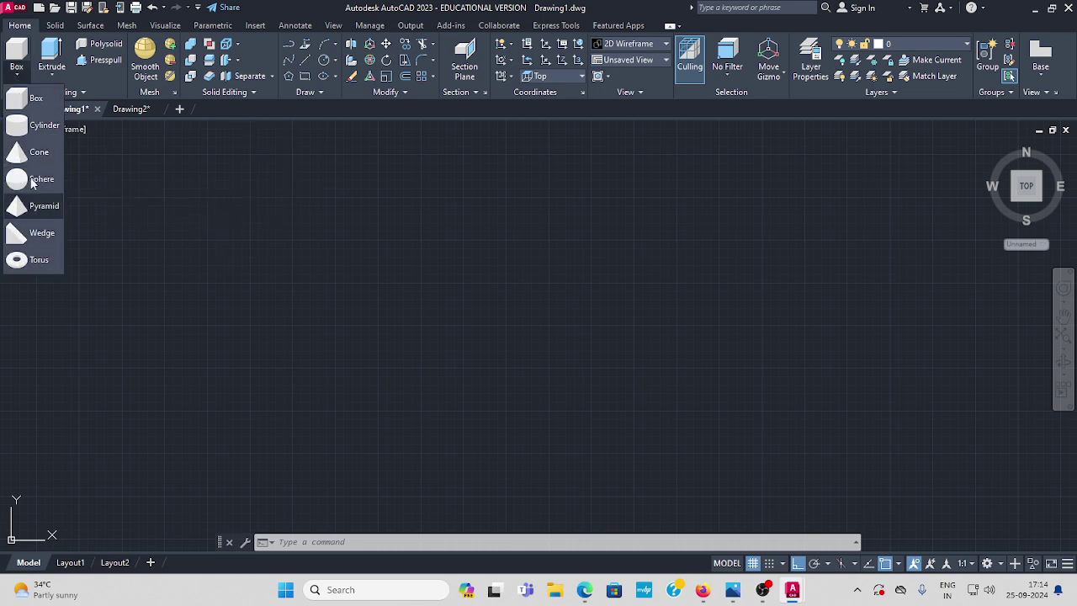
left_click(96, 167)
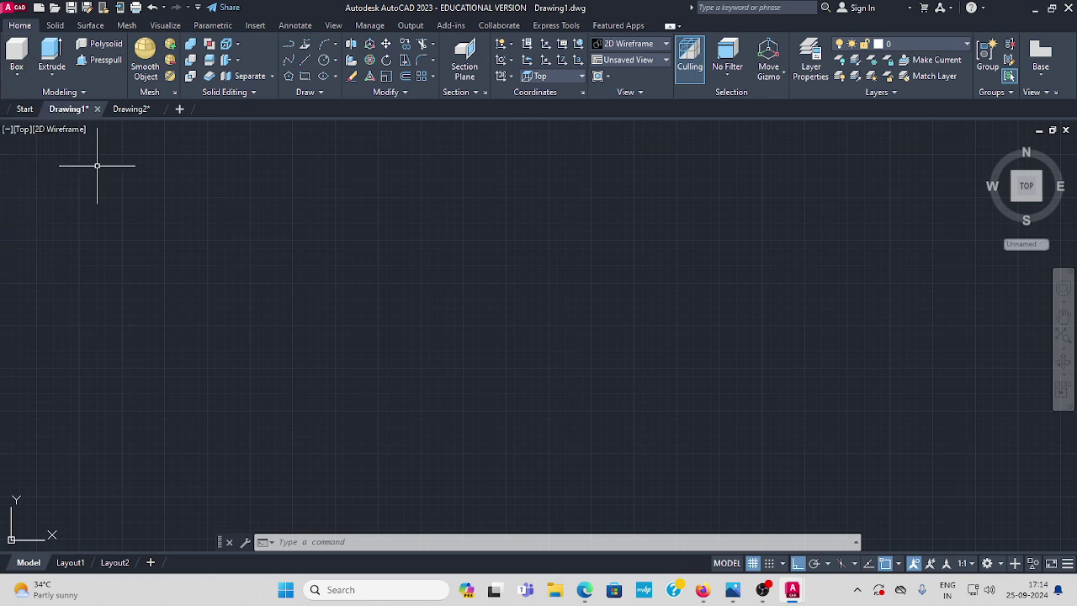
- Draw a six-sided polygon by Edge from a picked corner with 100-unit edge length
left_click(291, 77)
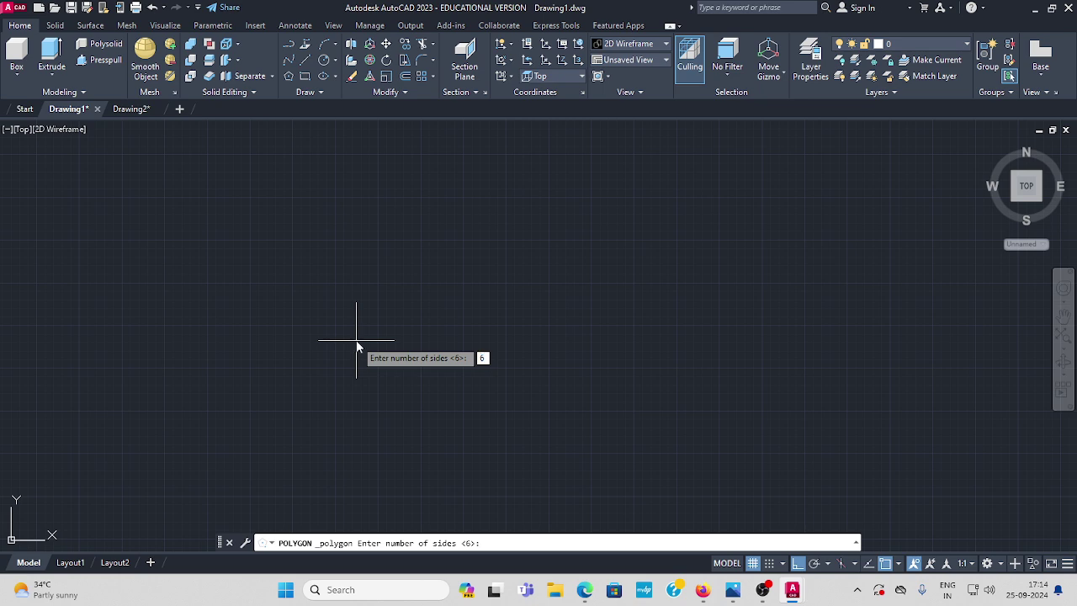
key("Return")
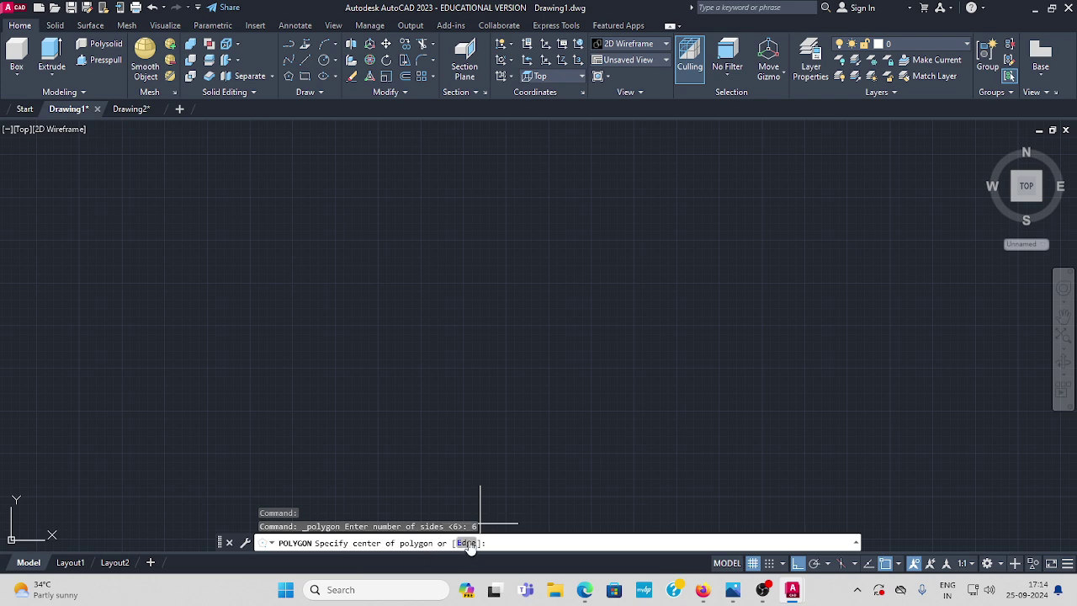
left_click(467, 543)
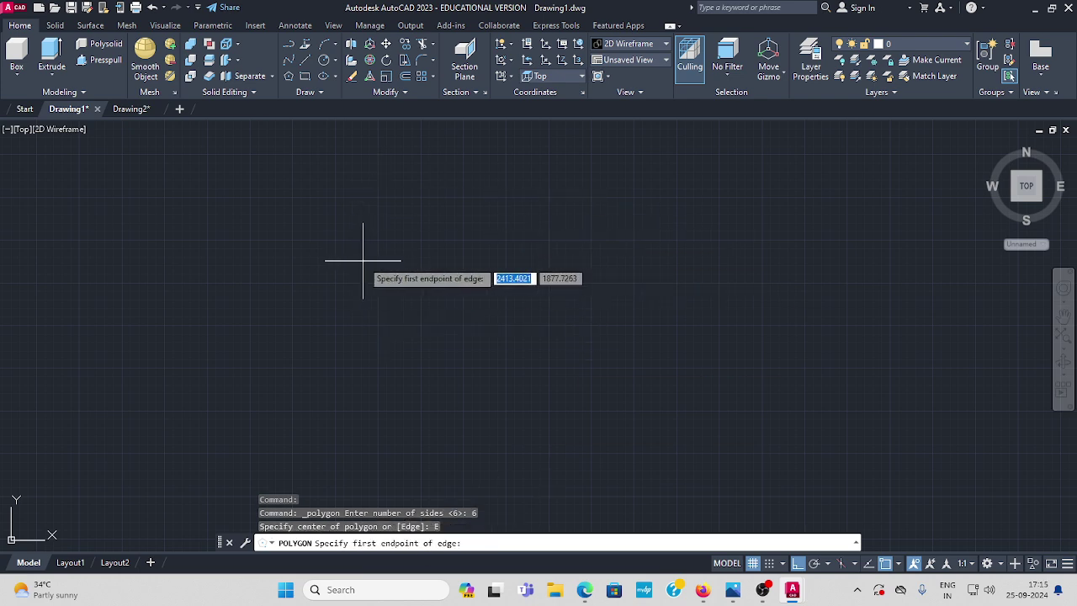
left_click(337, 290)
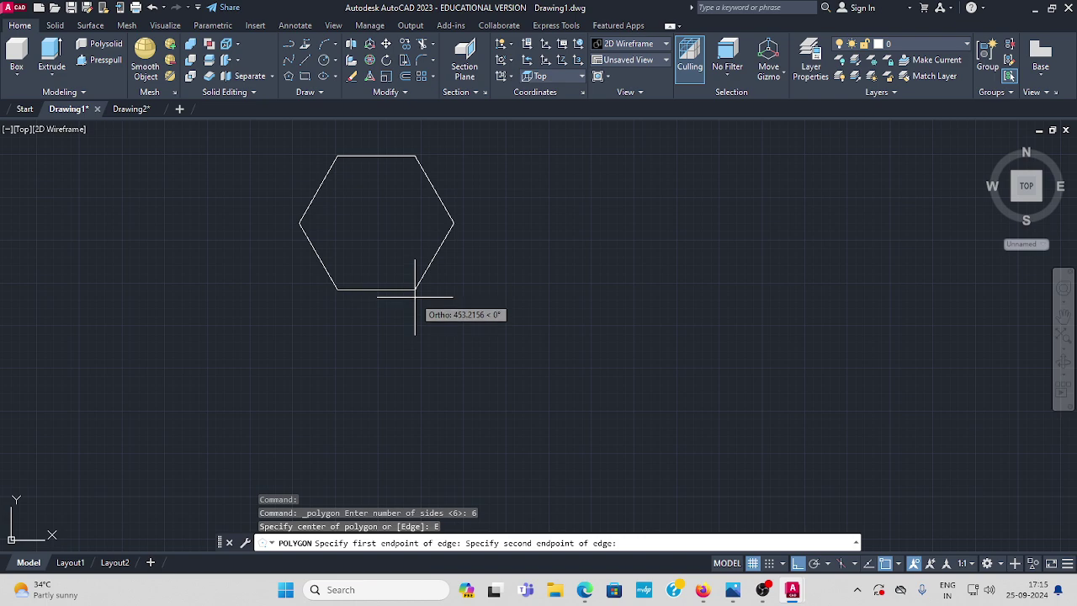
type("100")
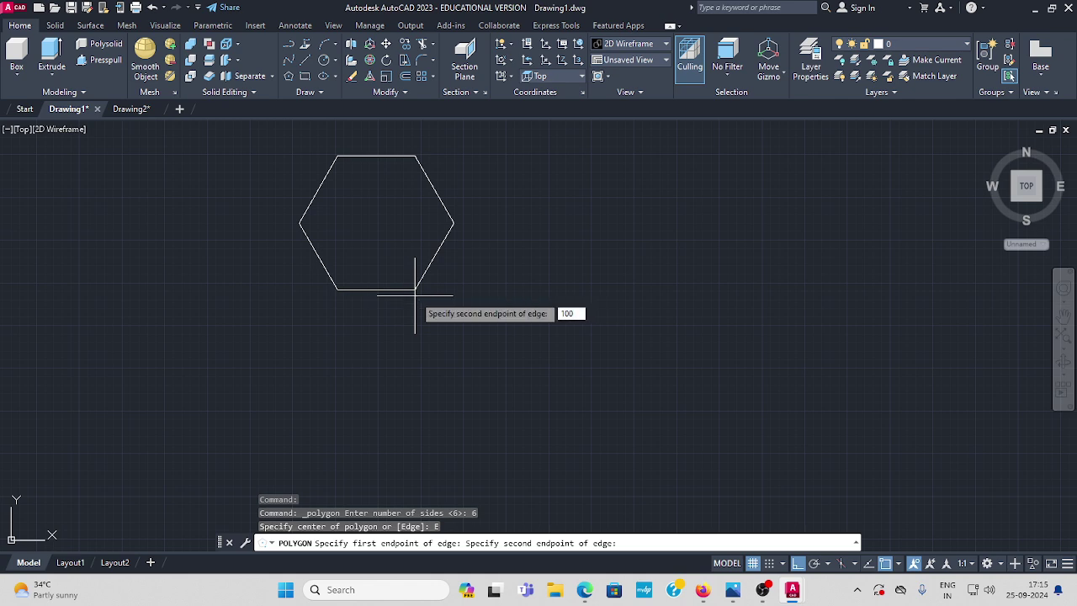
key("Return")
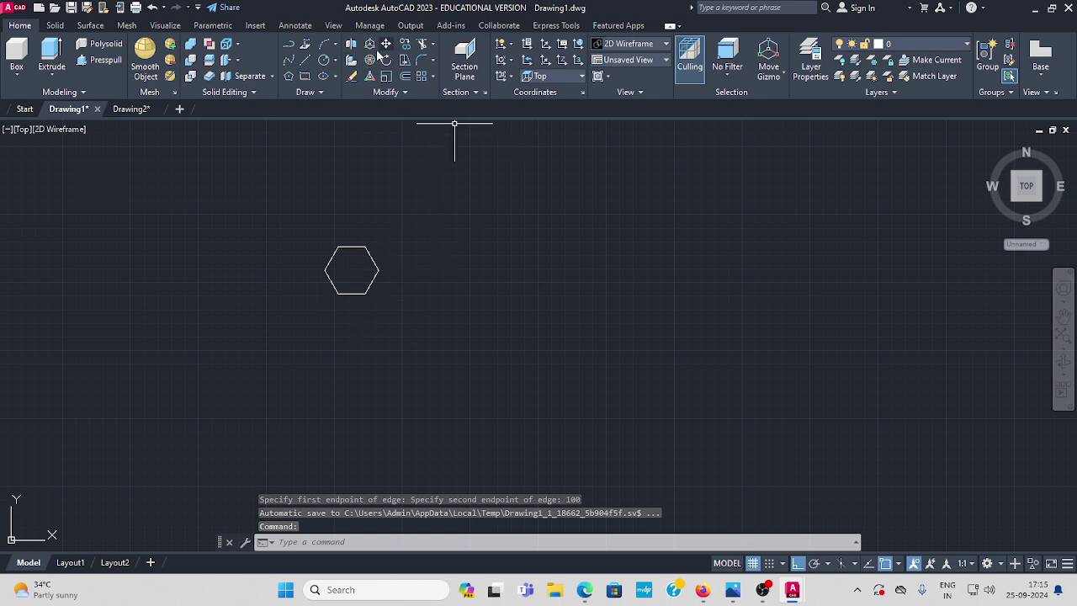
- Add a linear dimension across the hexagon's bottom edge, showing 100
left_click(298, 25)
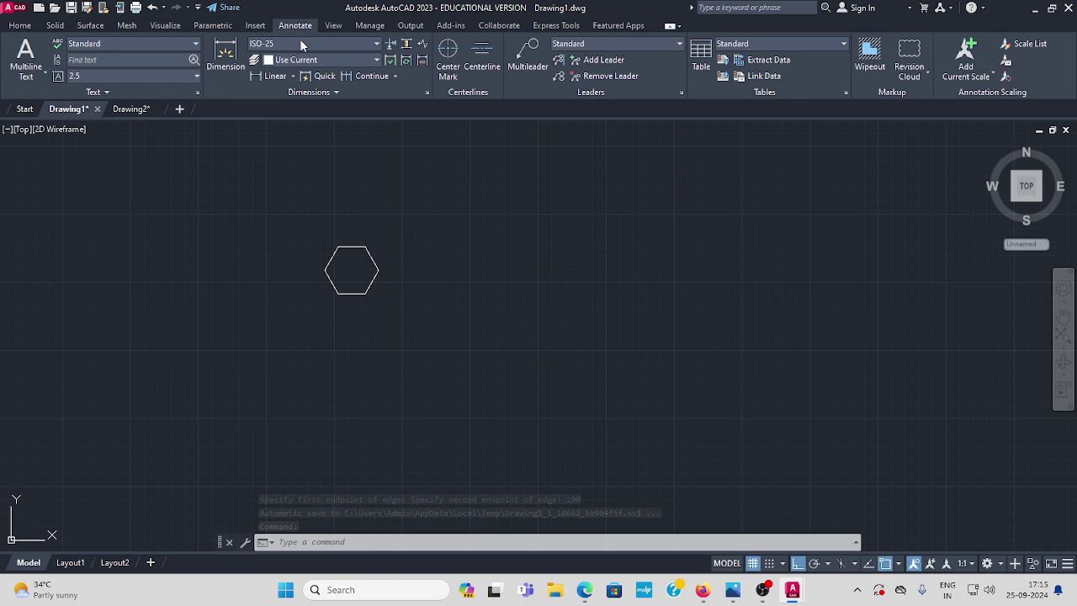
left_click(295, 77)
left_click(277, 123)
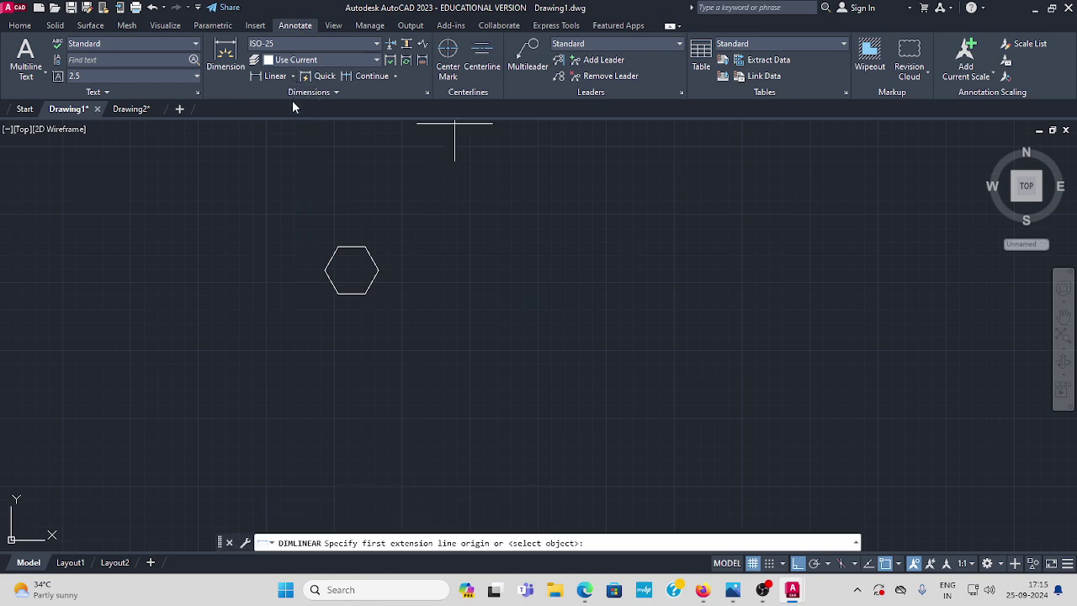
scroll(325, 289, "up", 3)
scroll(344, 333, "up", 3)
left_click(342, 320)
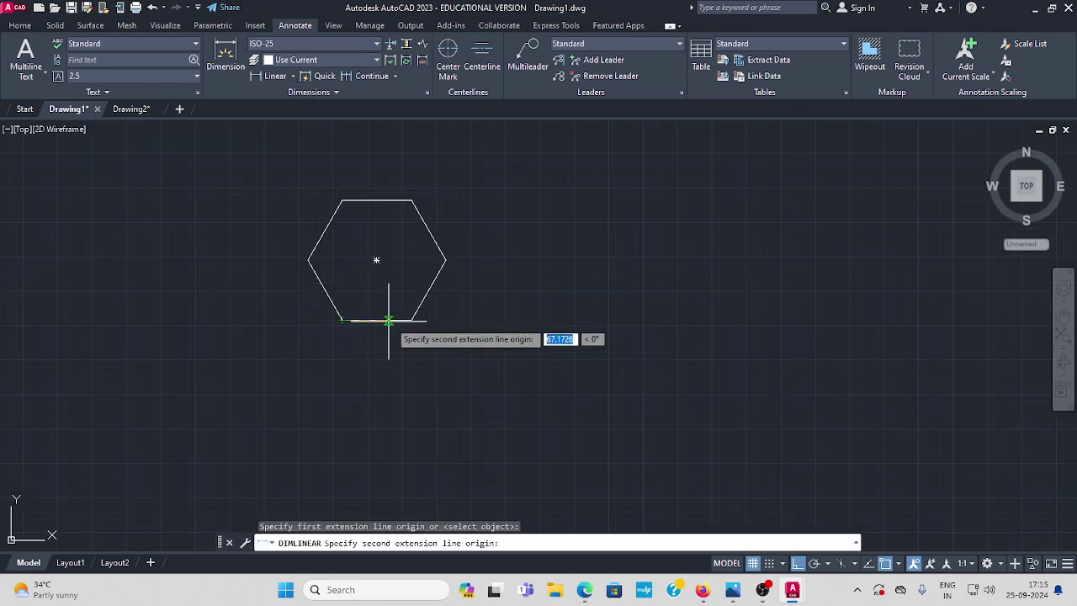
left_click(412, 320)
left_click(400, 371)
scroll(383, 366, "up", 5)
scroll(431, 370, "down", 5)
- Delete the 100 dimension and pan the hexagon to the centre of the view
left_click(425, 363)
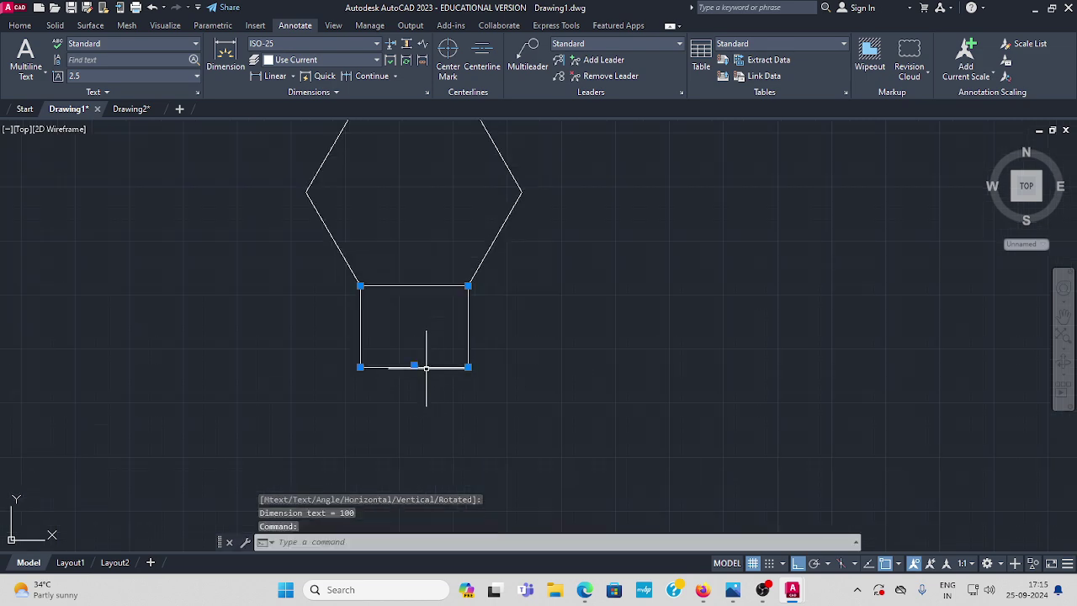
key("Return")
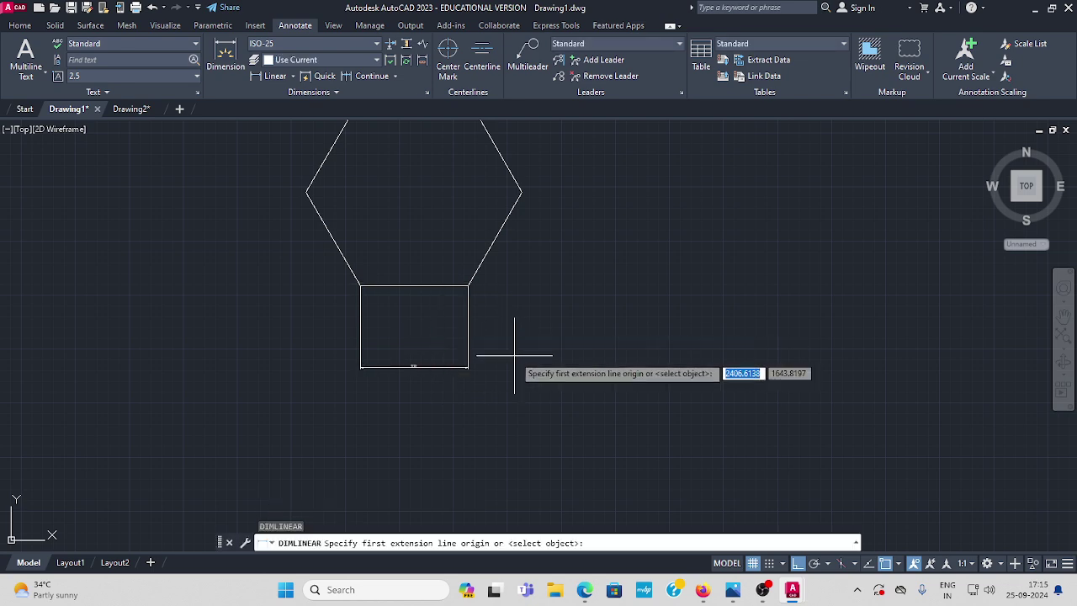
key("Escape")
left_click(416, 366)
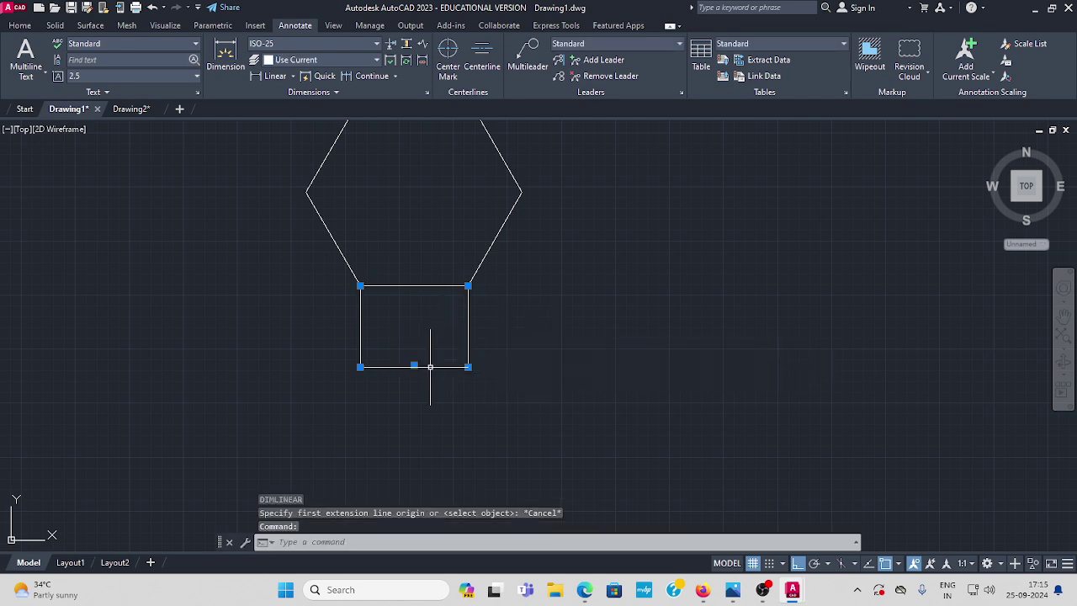
key("Delete")
middle_click_drag(480, 313, 426, 392)
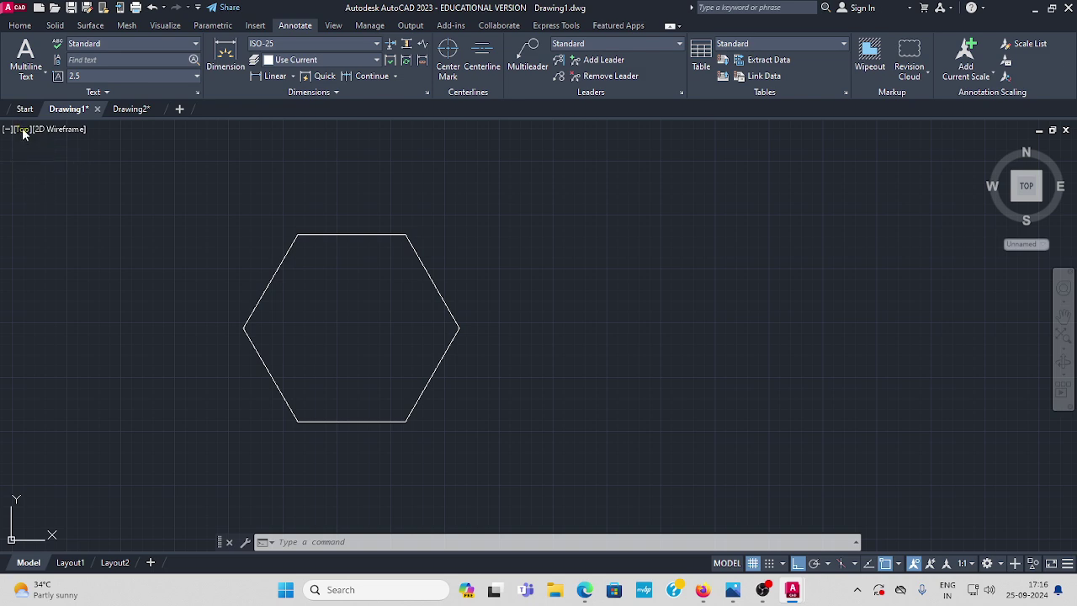
- Switch to SW Isometric and extrude the hexagon 300 units into a prism
left_click(25, 132)
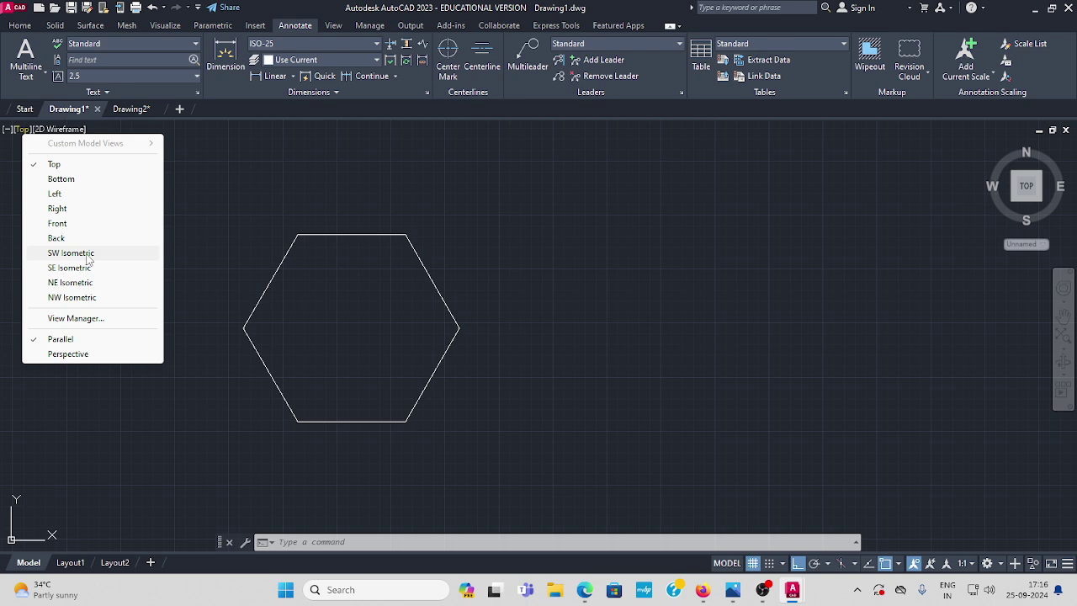
left_click(70, 253)
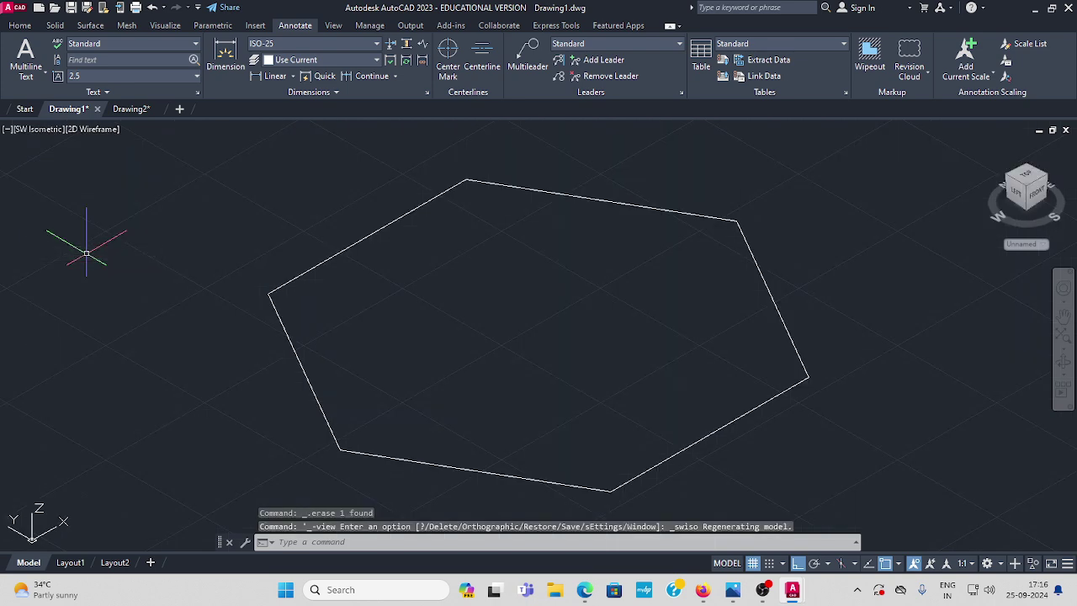
left_click(21, 26)
left_click(52, 75)
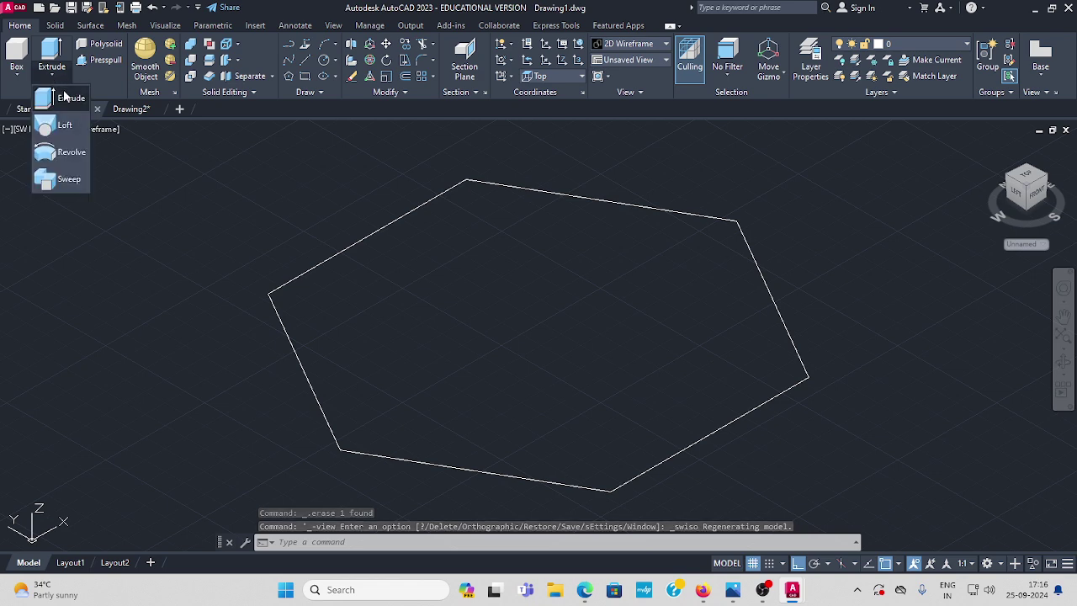
left_click(72, 99)
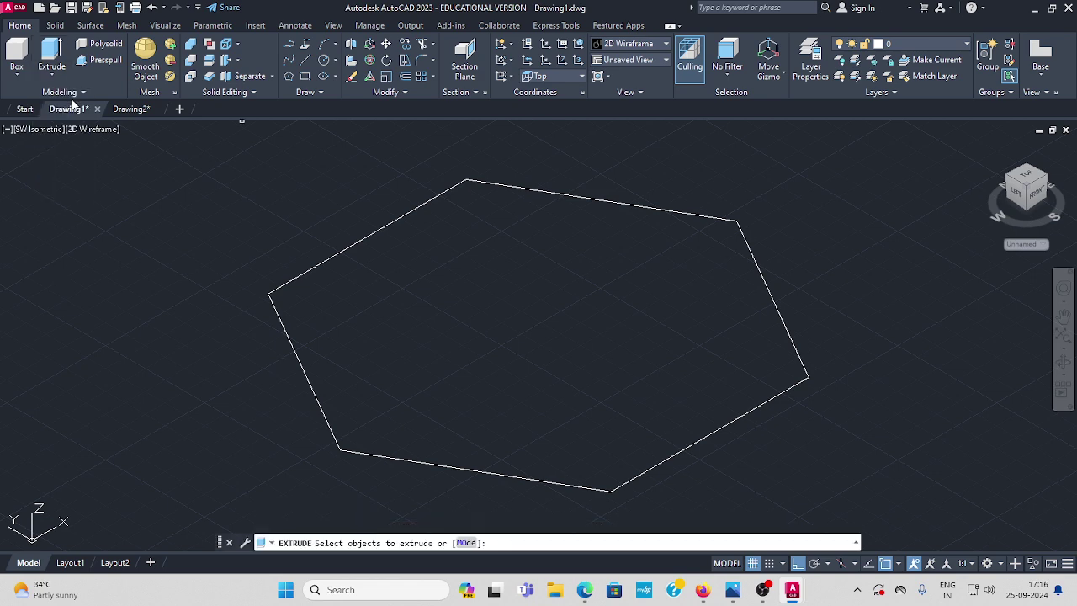
left_click(389, 223)
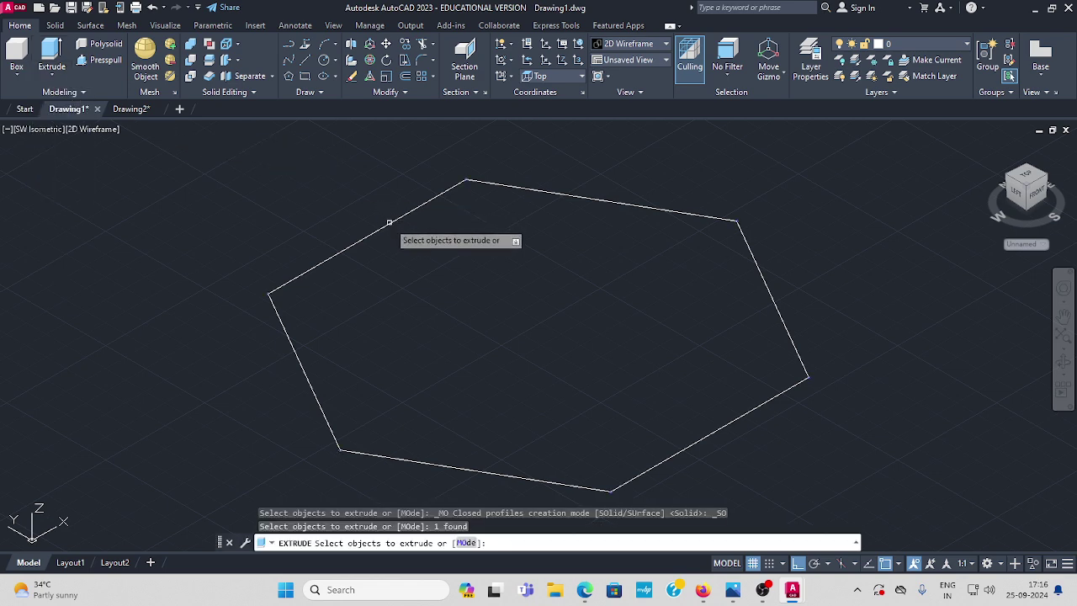
key("Return")
type("300")
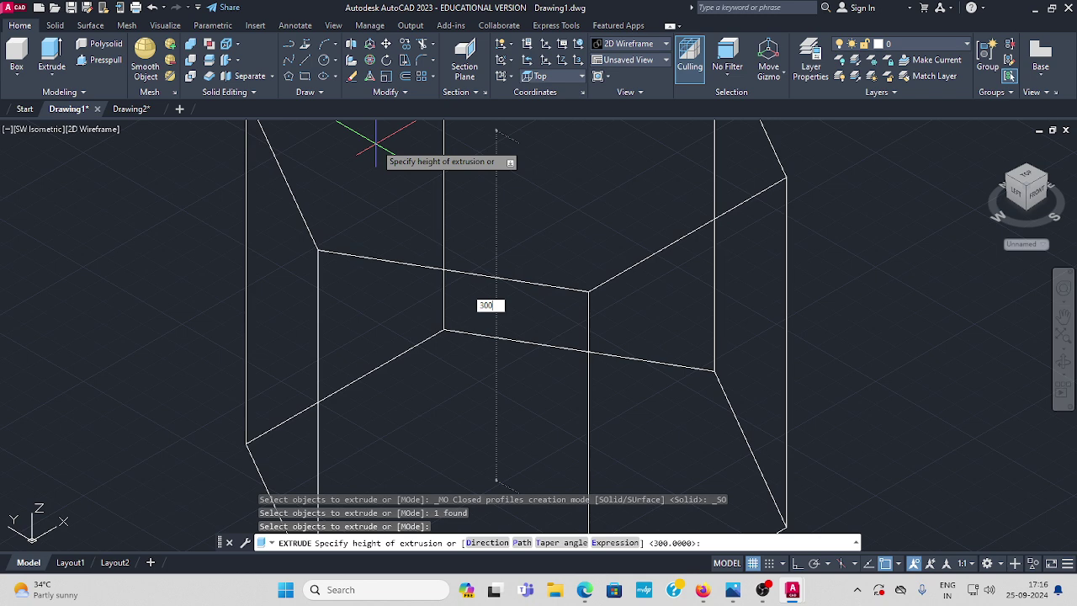
key("Return")
scroll(404, 160, "down", 3)
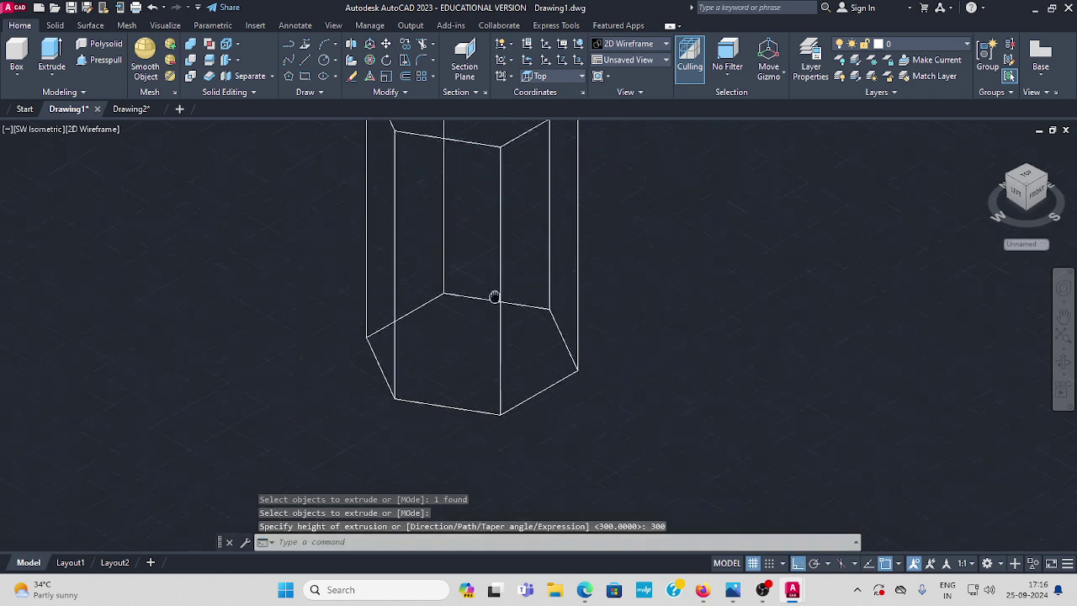
scroll(505, 270, "down", 3)
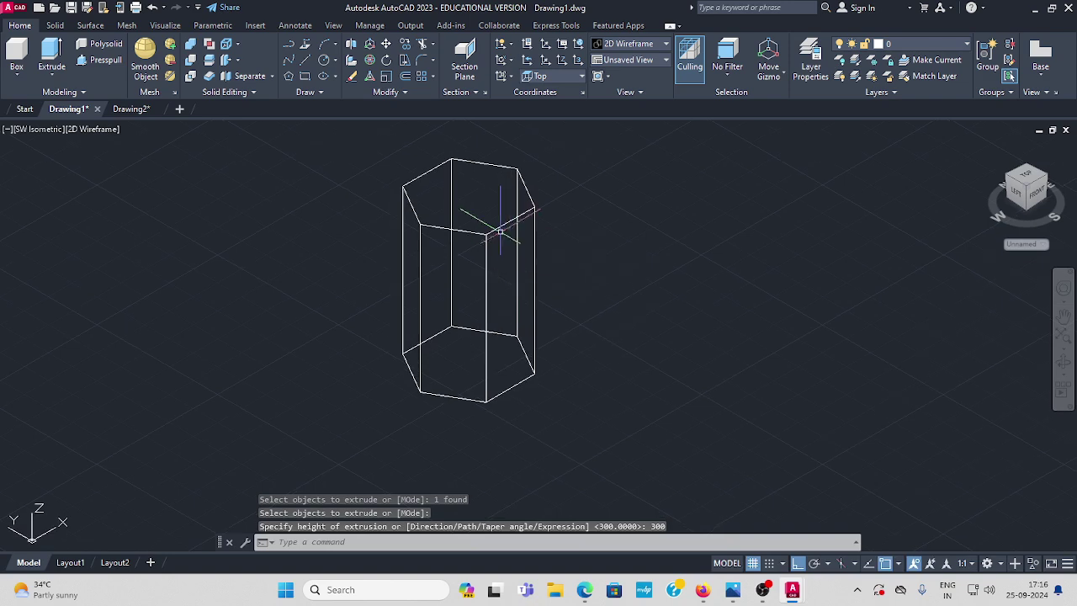
- Apply the Shades of Gray visual style to the prism
key("Escape")
left_click(103, 130)
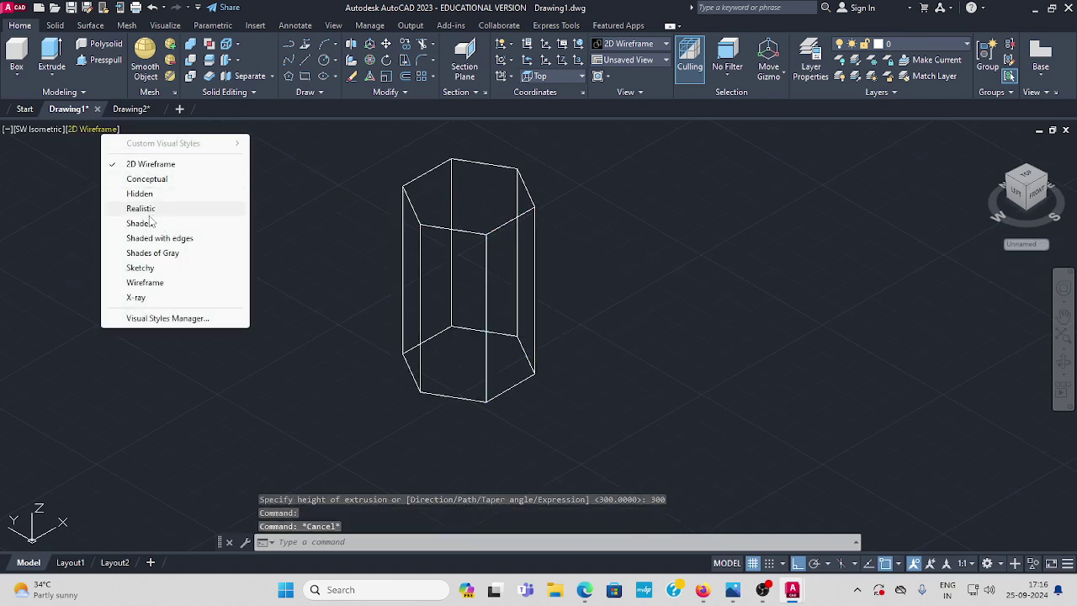
left_click(153, 254)
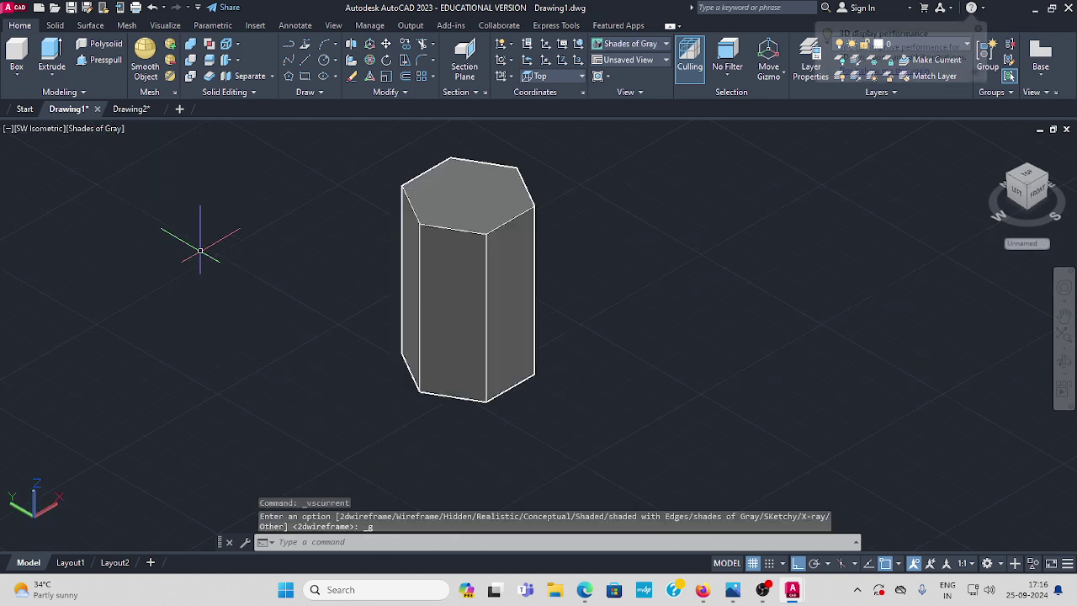
scroll(505, 228, "up", 2)
scroll(528, 243, "down", 1)
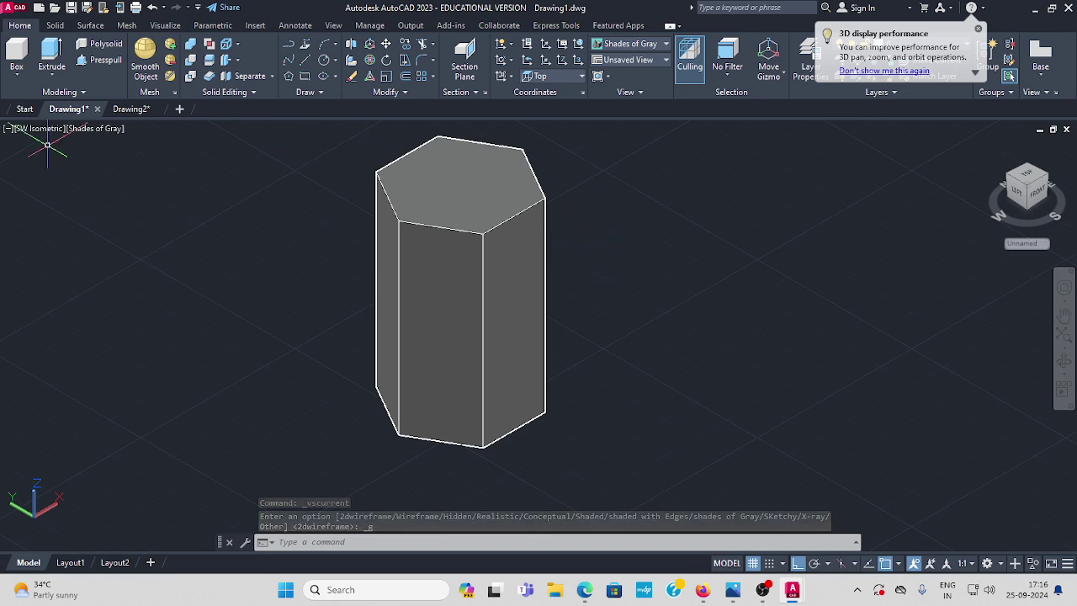
left_click(42, 128)
left_click(101, 131)
key("Escape")
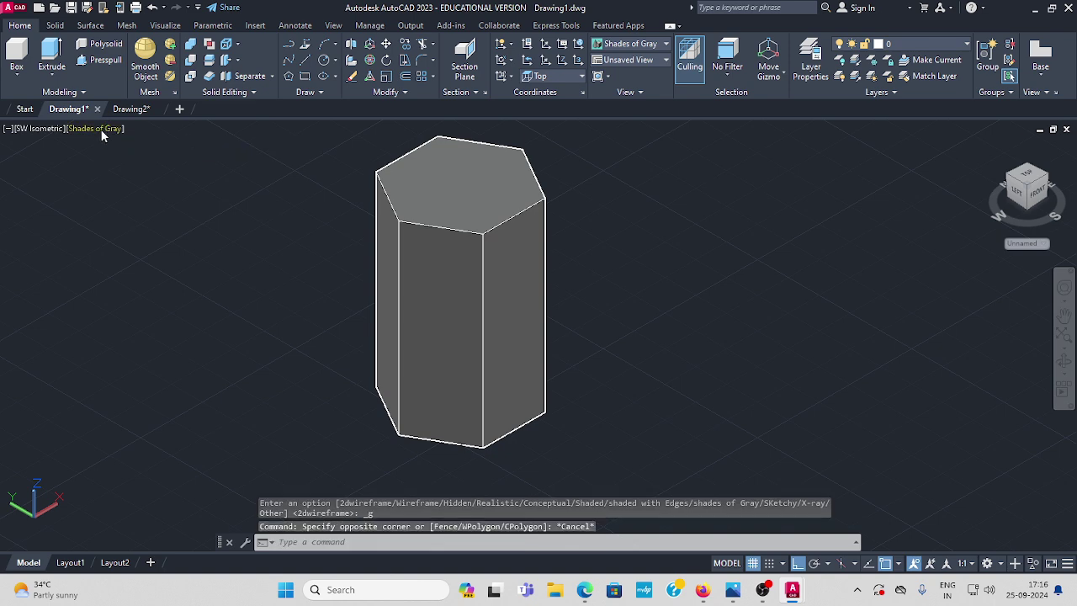
- Set the visual style to 2D Wireframe and view the prism from the Top
left_click(100, 129)
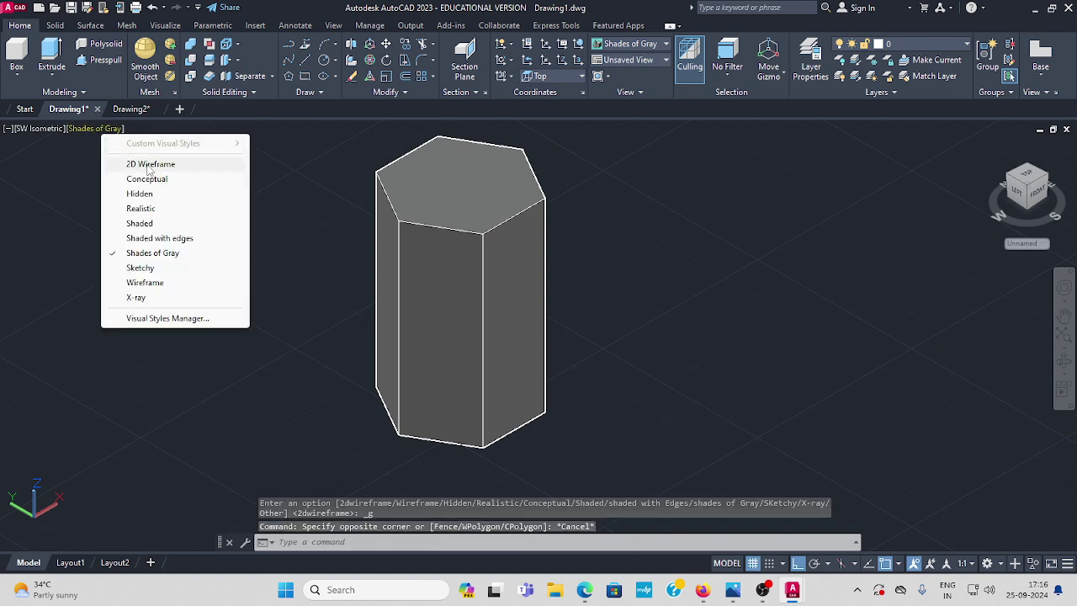
left_click(150, 164)
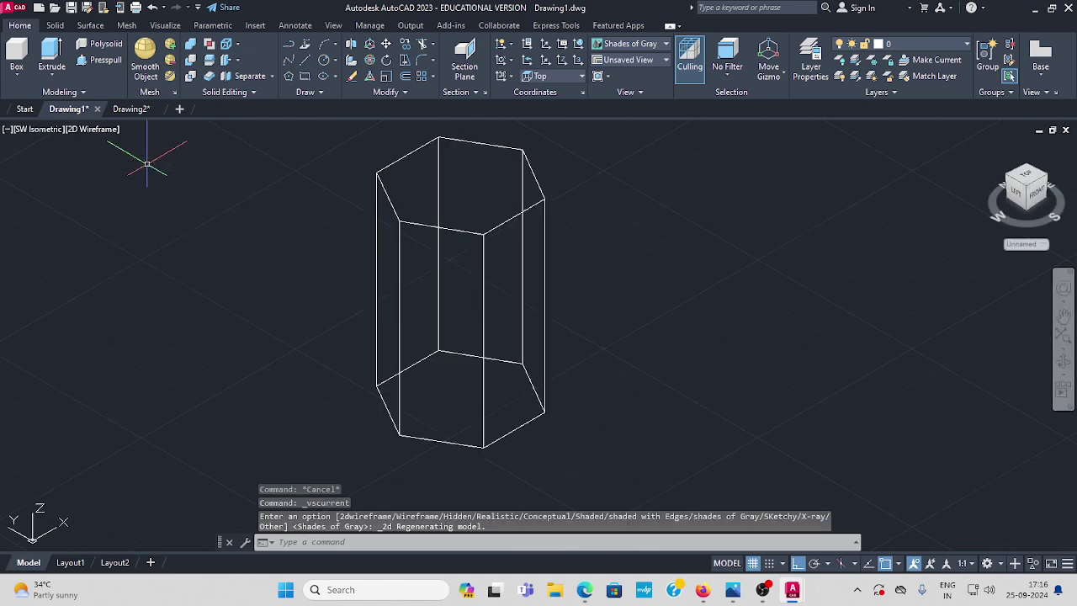
left_click(36, 129)
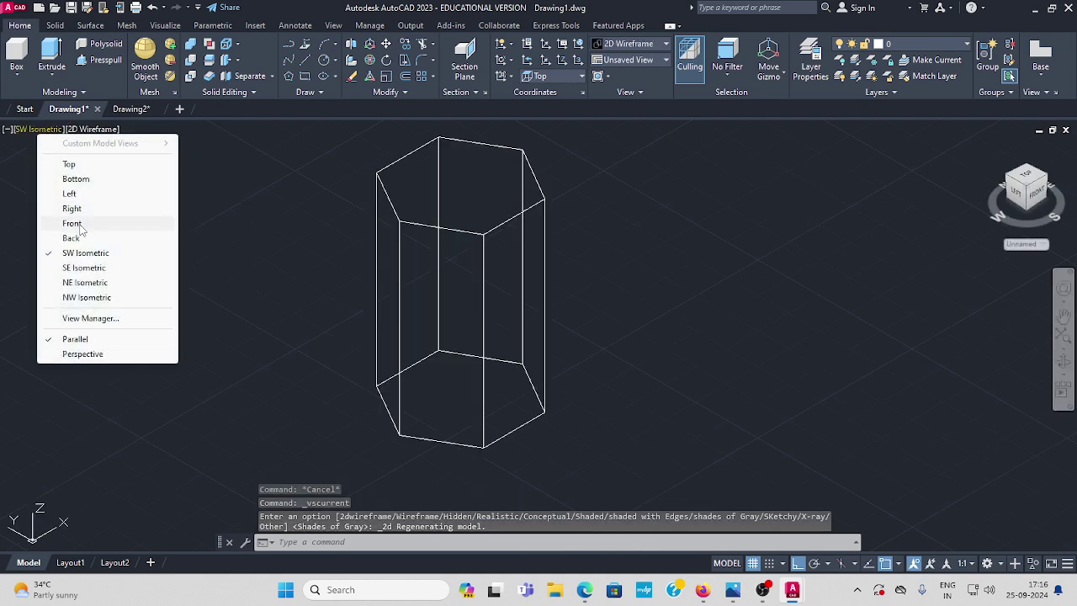
left_click(73, 165)
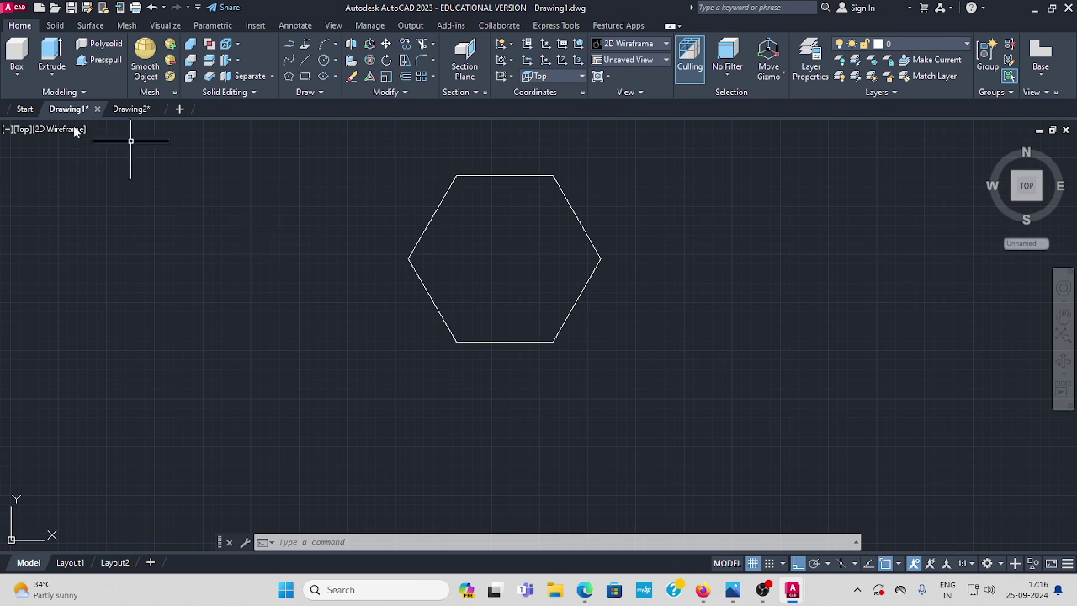
- Switch to the Front view and centre the prism on screen
left_click(22, 130)
left_click(54, 223)
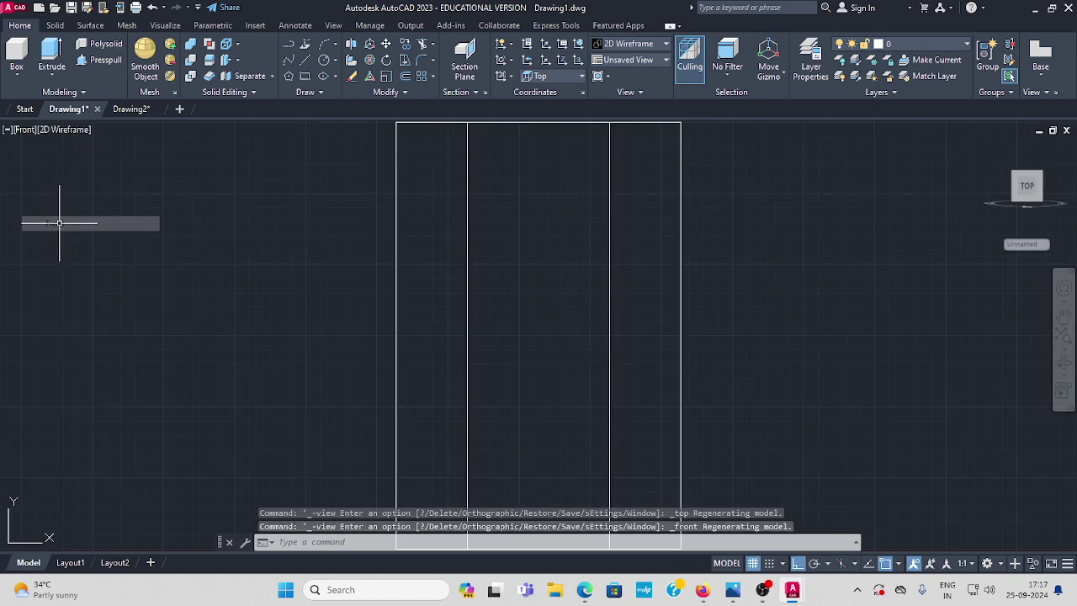
scroll(360, 217, "down", 5)
middle_click_drag(529, 233, 482, 276)
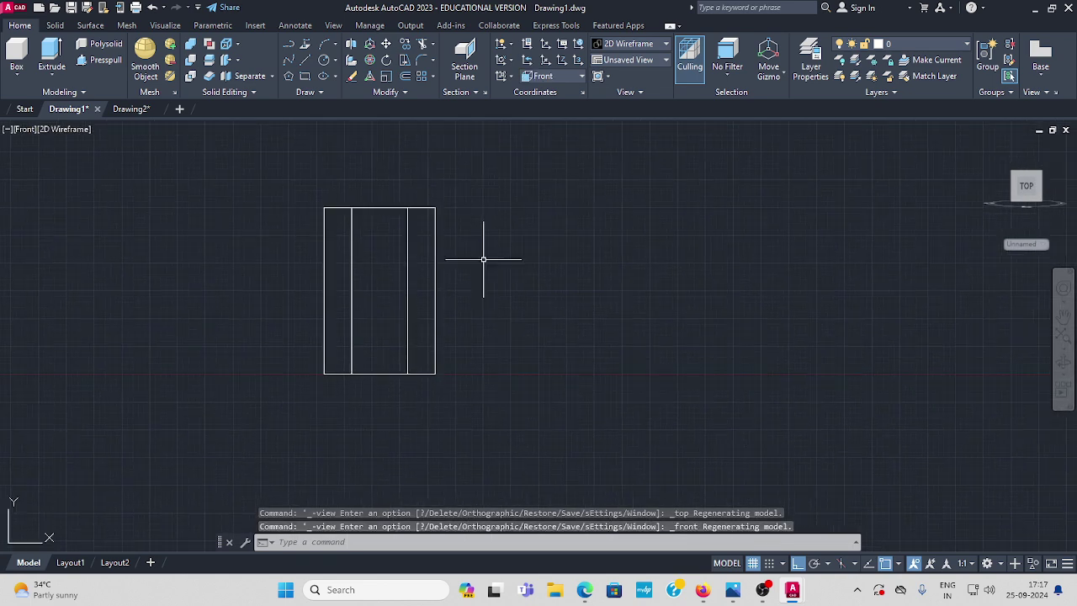
- Draw a vertical axis line from above the prism to its base, then a ground line rightward
left_click(288, 43)
left_click(380, 208)
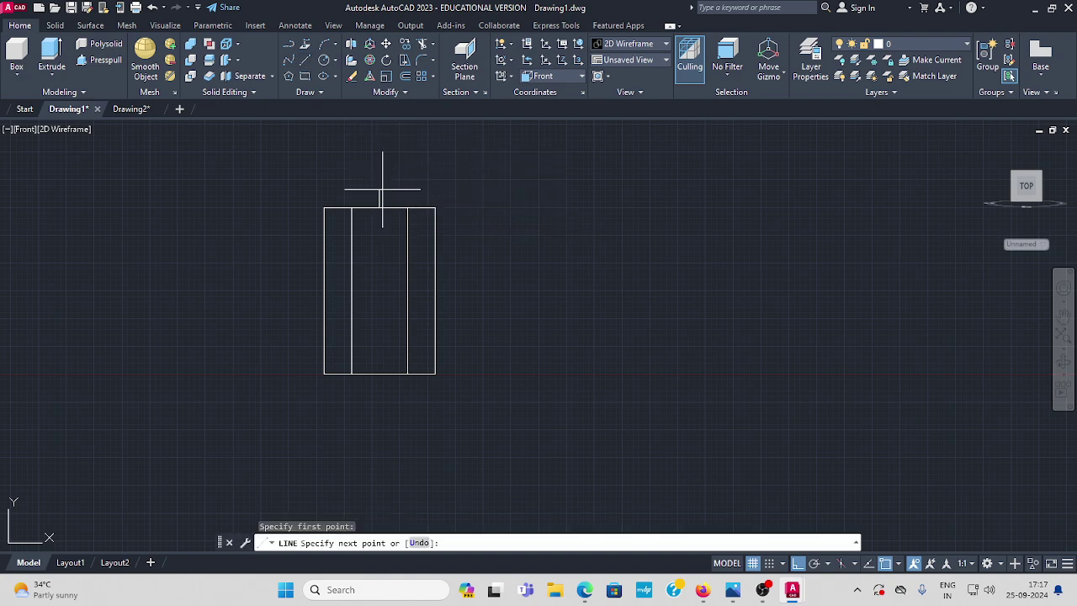
left_click(380, 173)
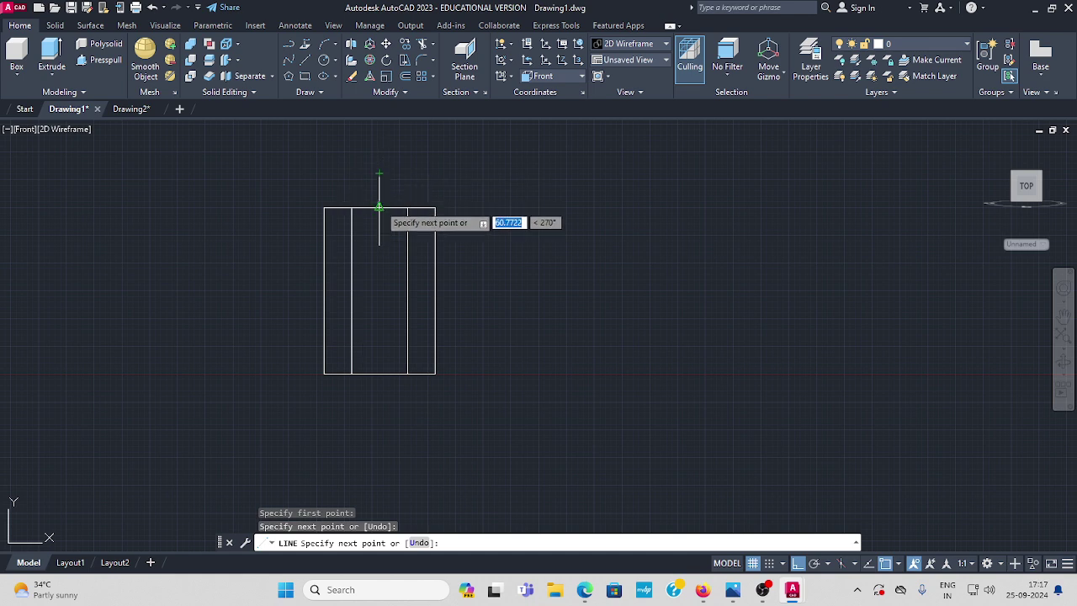
left_click(380, 208)
left_click(380, 374)
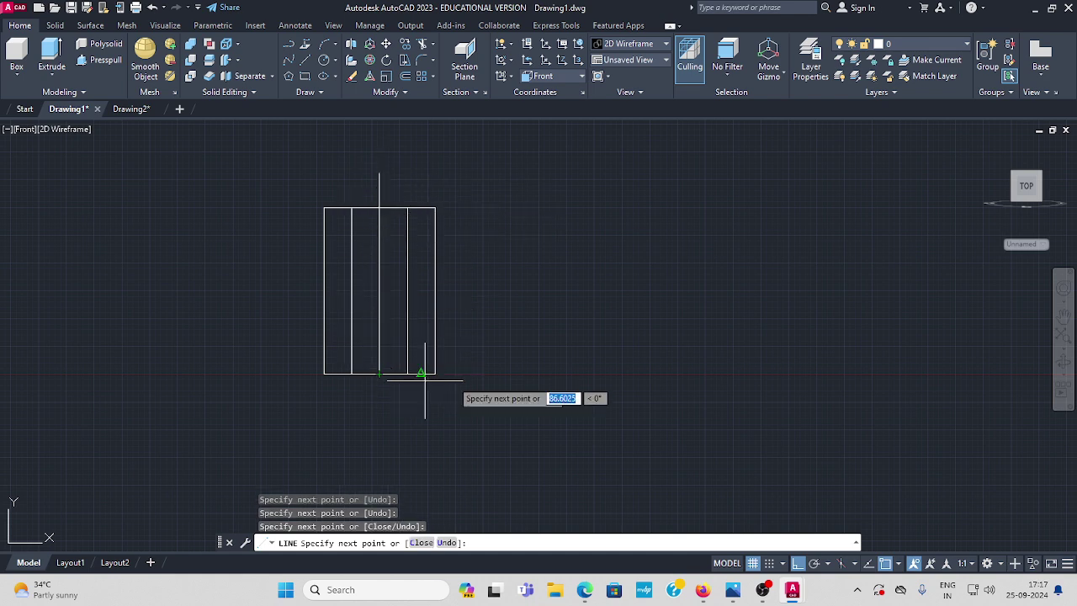
left_click(589, 373)
key("Escape")
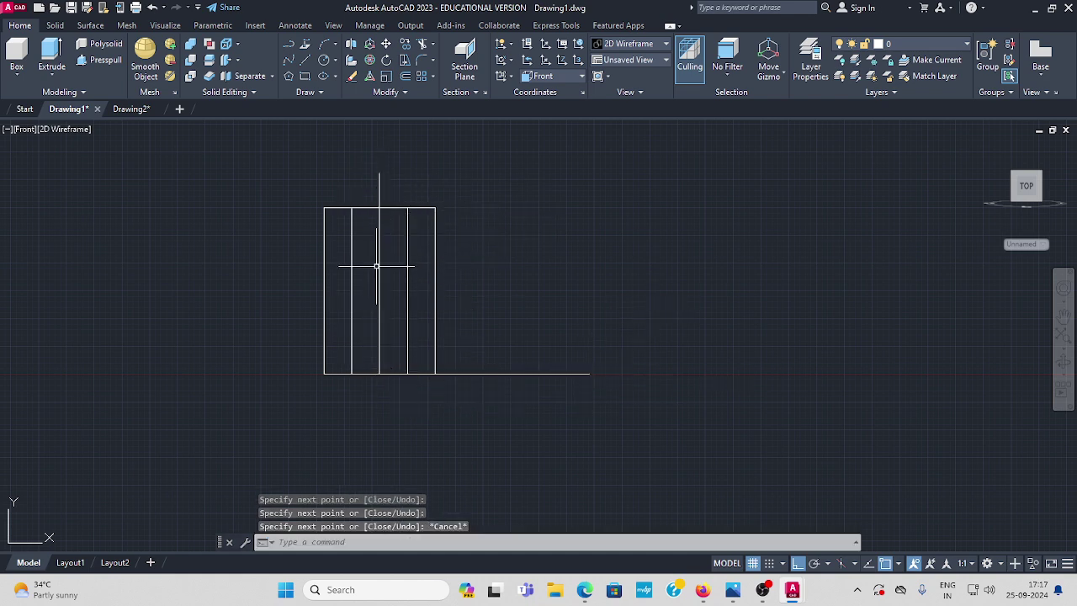
left_click(379, 262)
key("Escape")
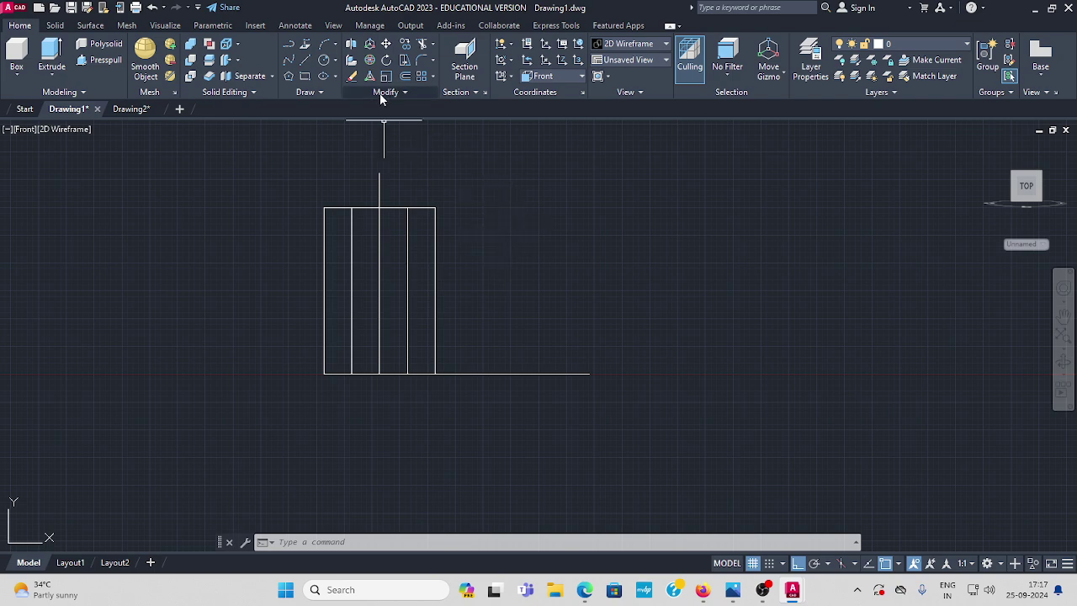
- Begin rotating the prism outline and axis about the base point, then abandon the attempt
left_click(385, 61)
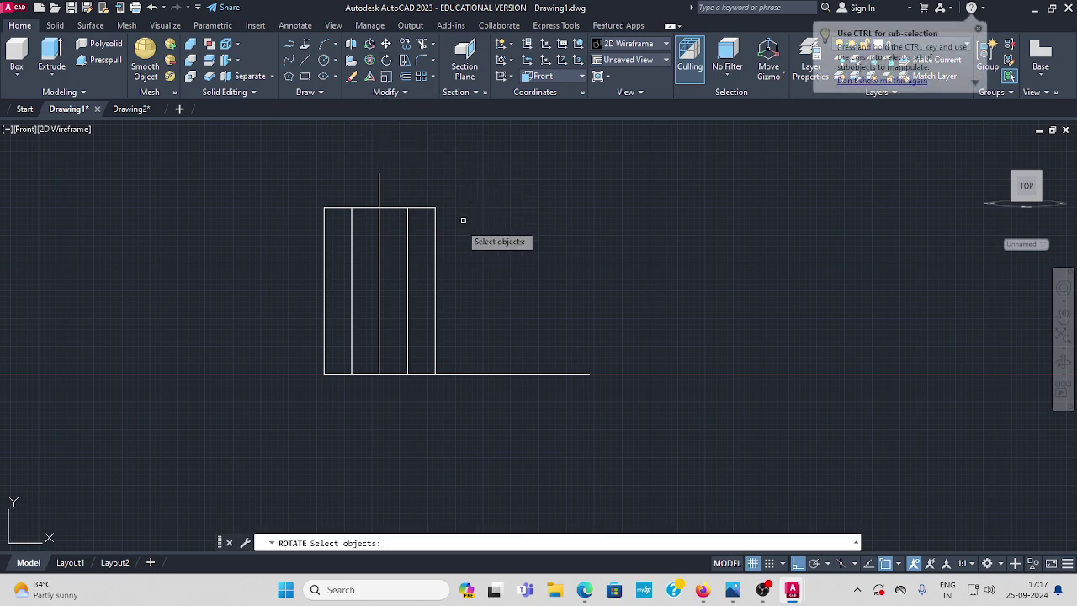
left_click(437, 258)
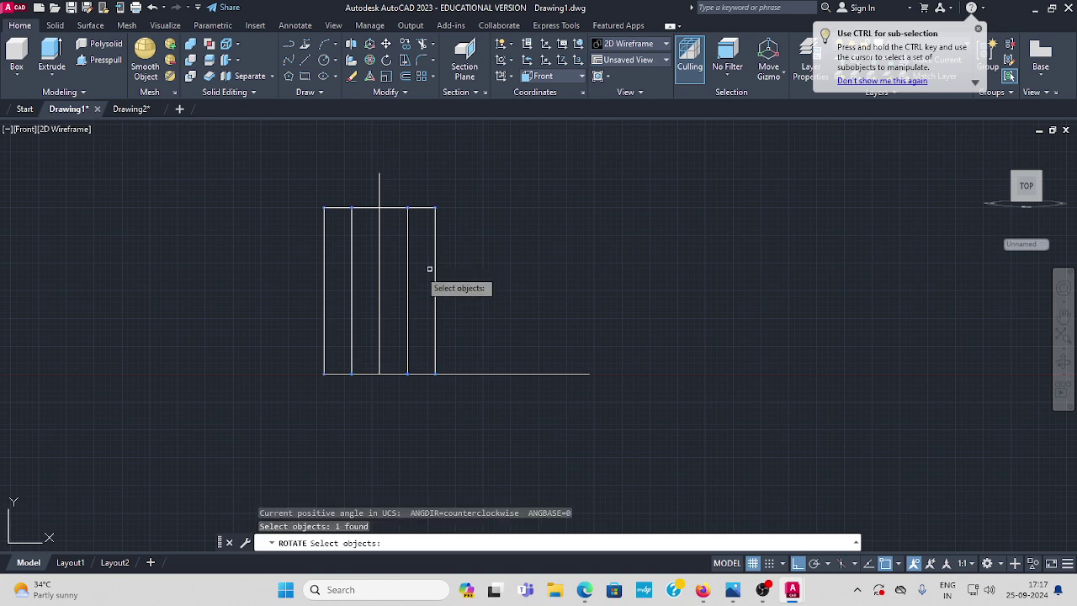
left_click(377, 233)
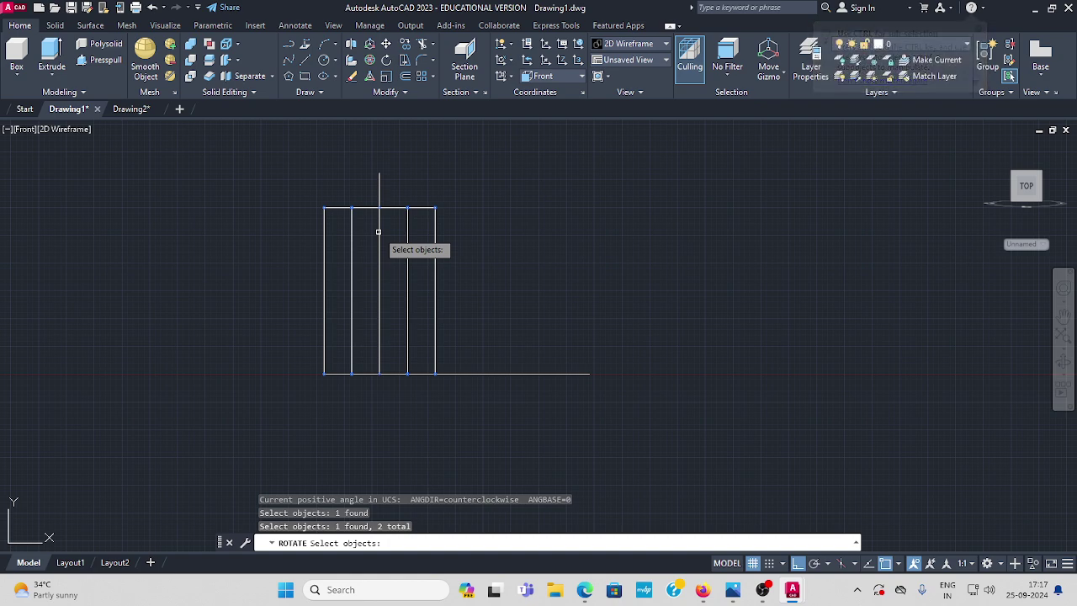
key("Return")
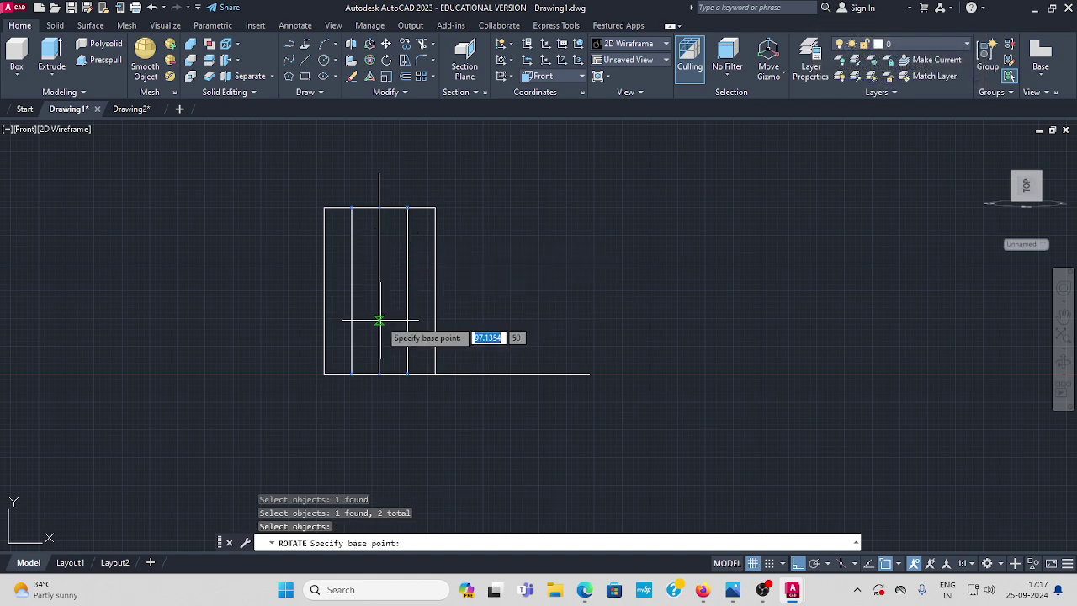
left_click(380, 372)
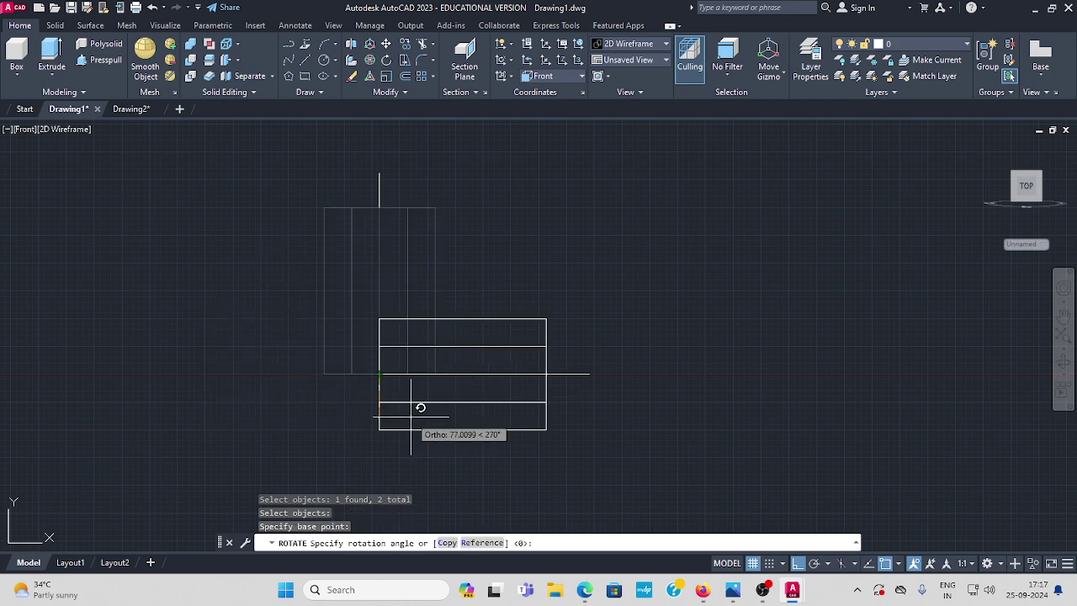
key("F8")
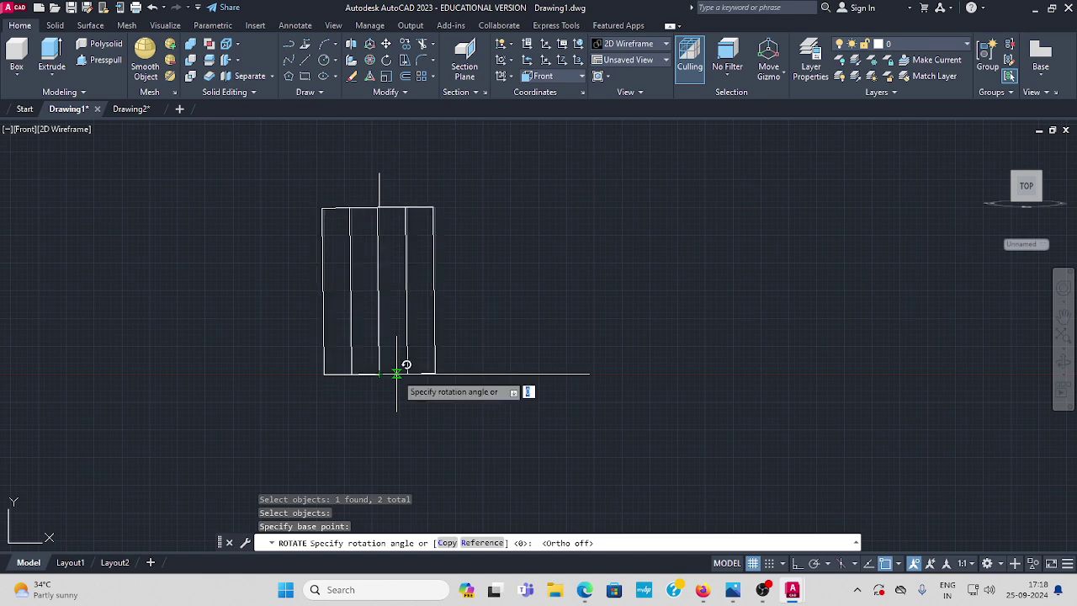
key("Escape")
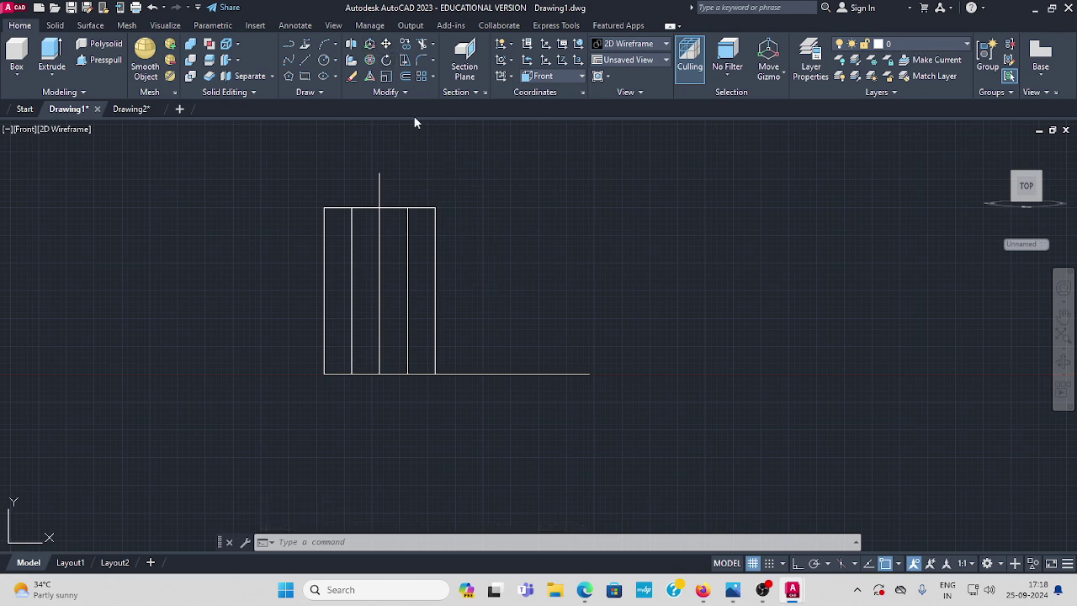
key("Escape")
- Rotate the prism outline and axis 55° clockwise about the base point and recentre the view
key("Return")
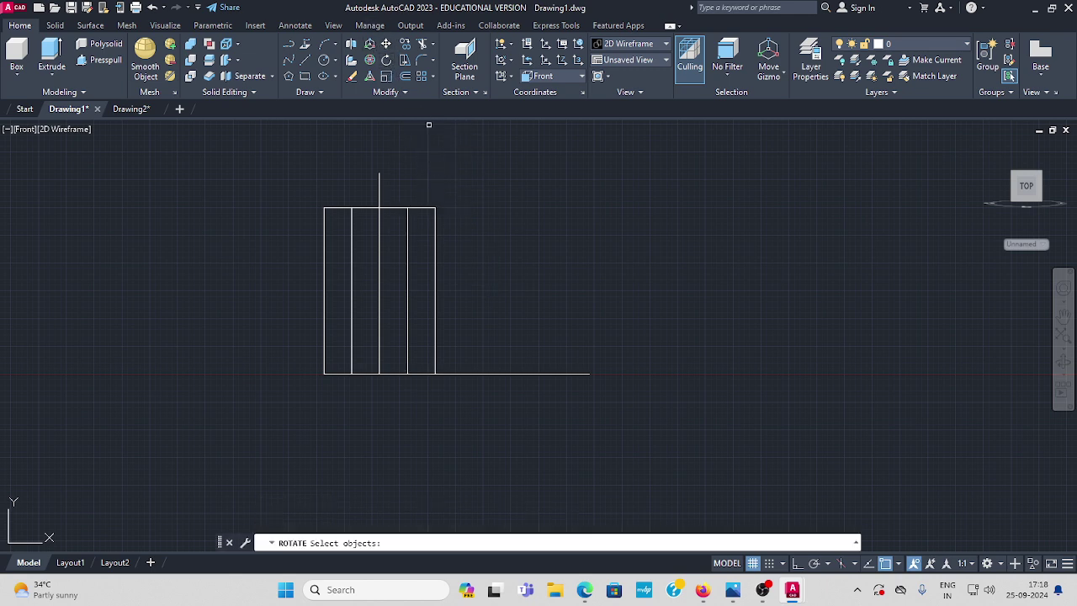
left_click(423, 207)
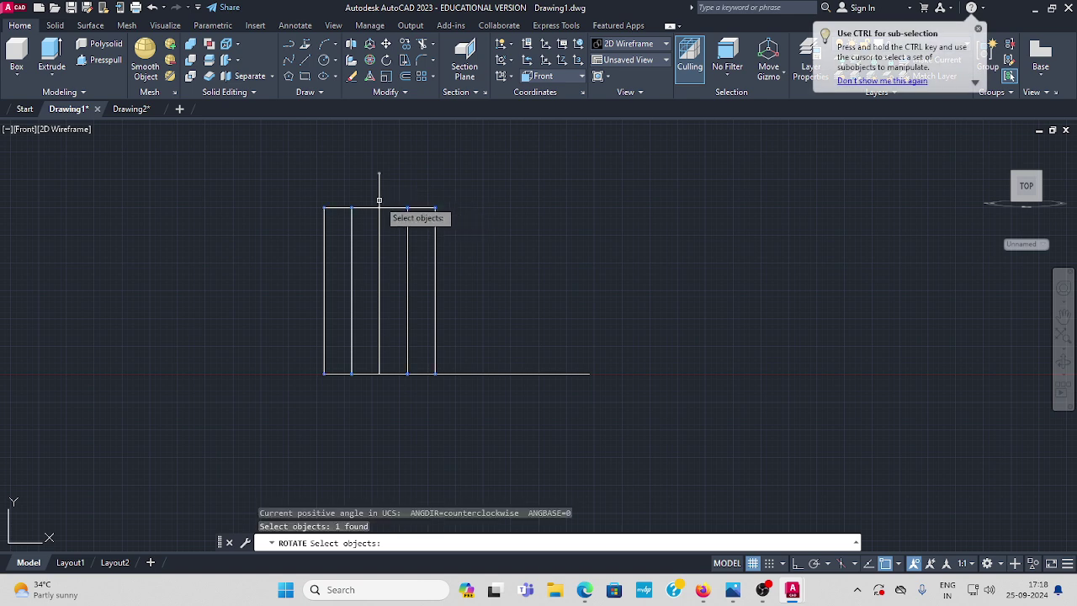
left_click(380, 199)
key("Return")
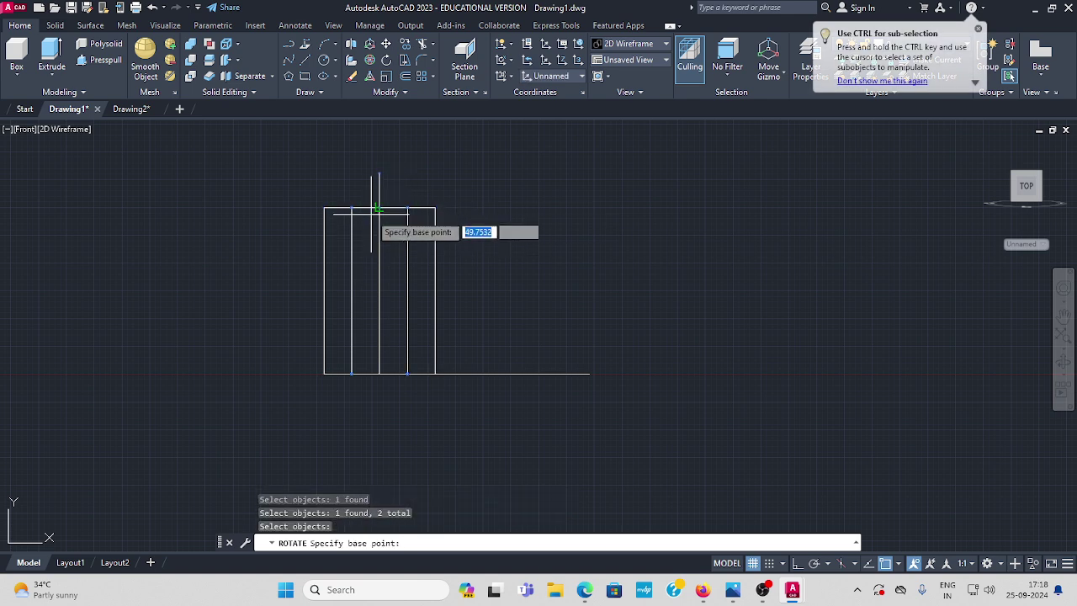
left_click(380, 367)
type("-55")
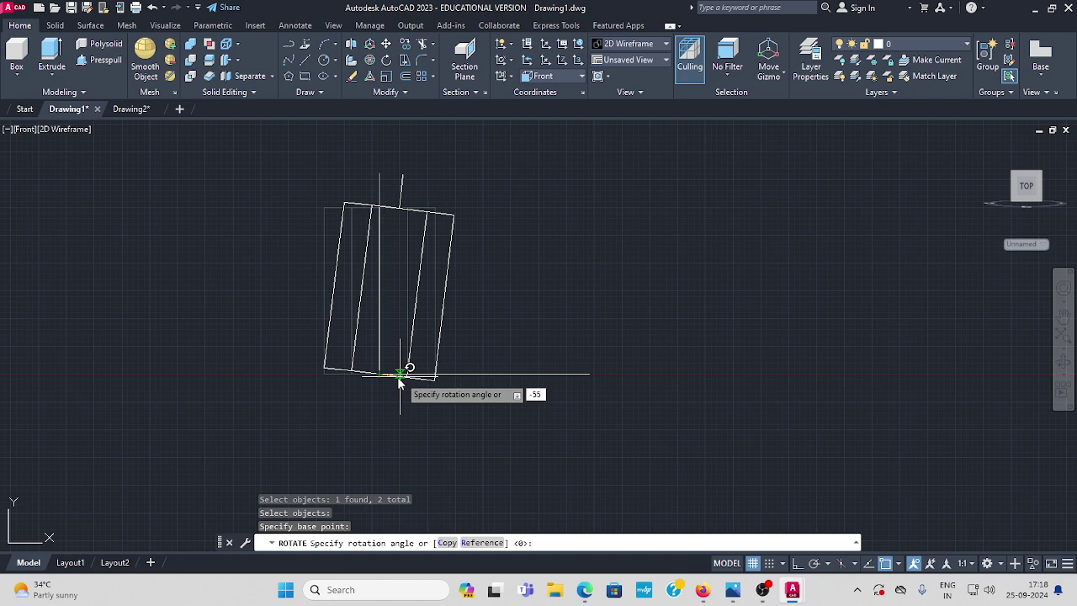
key("Return")
middle_click_drag(668, 339, 572, 312)
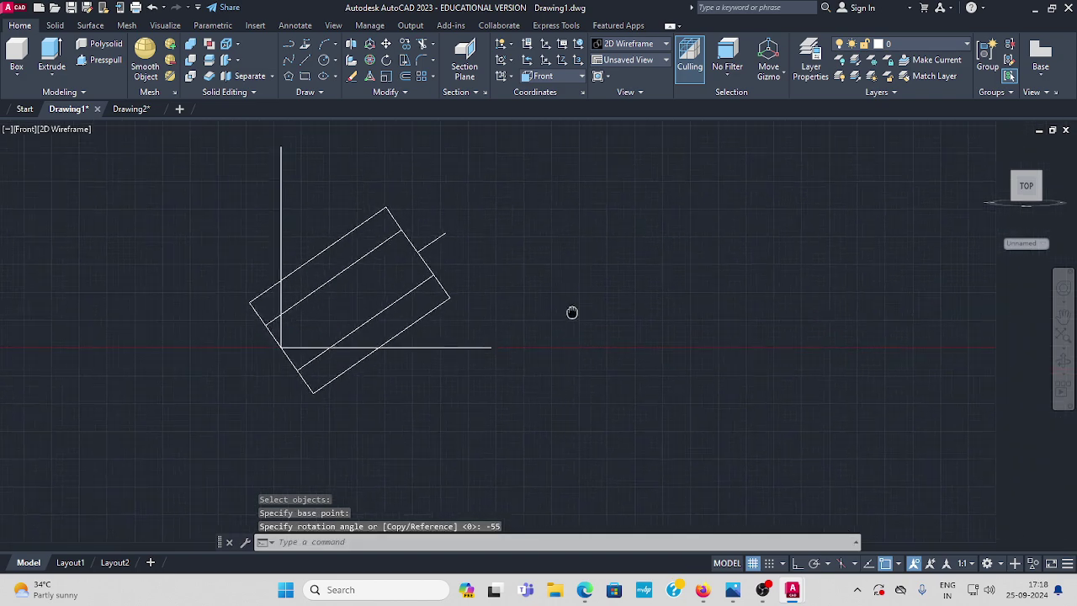
- Delete the leftover vertical line, its short stub and the old horizontal ground line
left_click(281, 210)
key("Delete")
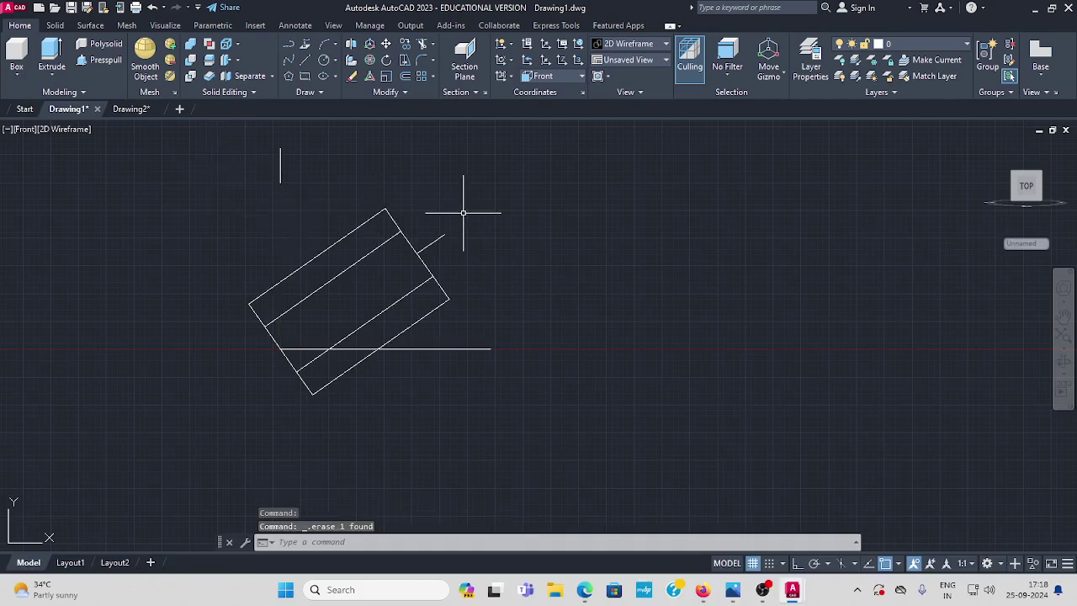
left_click(281, 171)
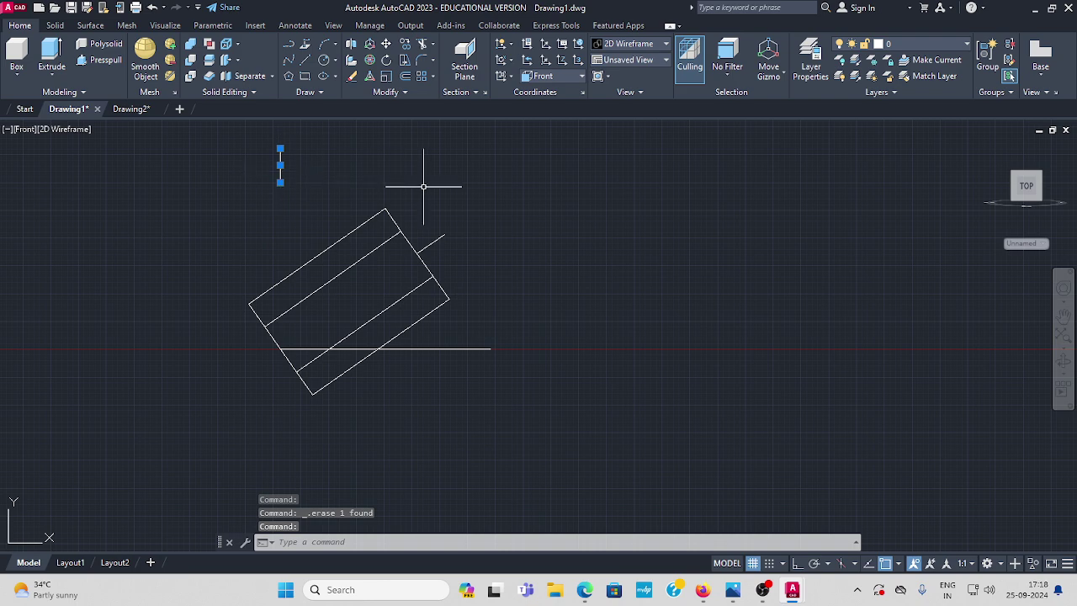
key("Delete")
left_click(434, 349)
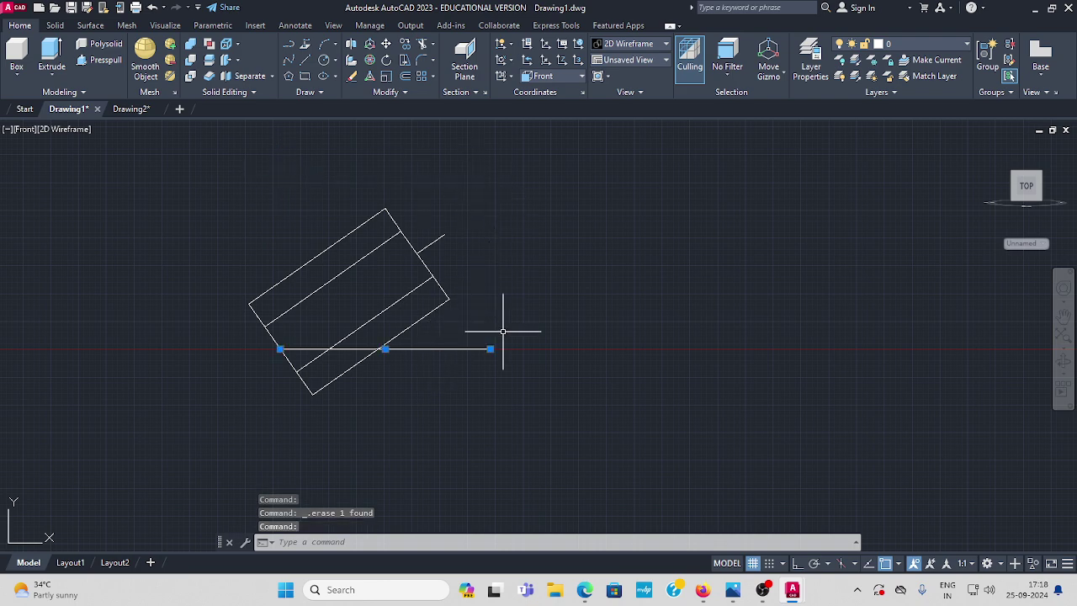
key("Delete")
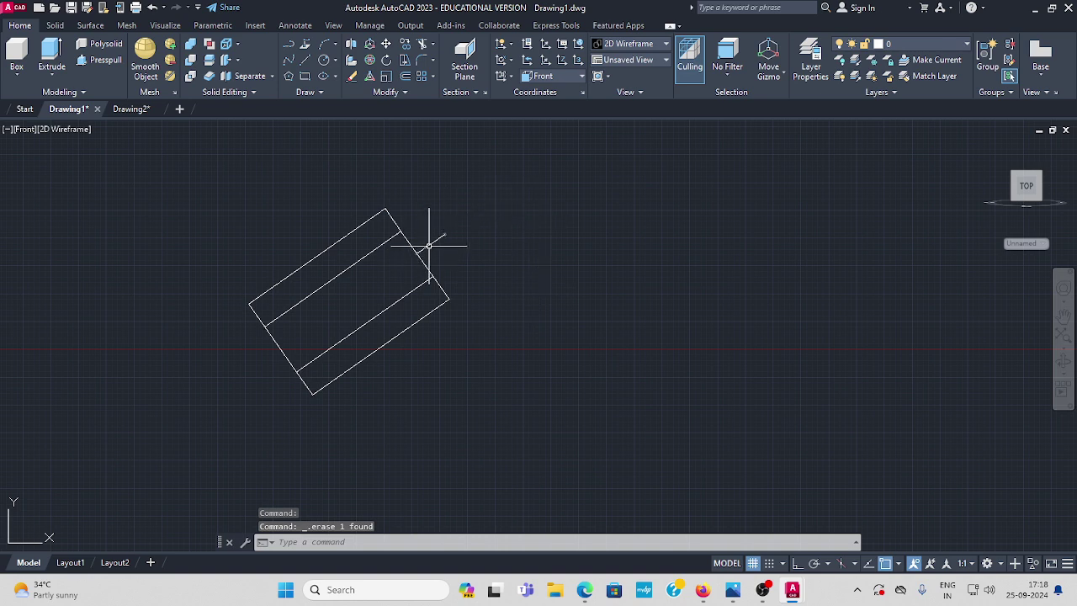
- Lengthen the inclined centre line down-left past the prism's lower end
left_click(430, 245)
left_click(427, 246)
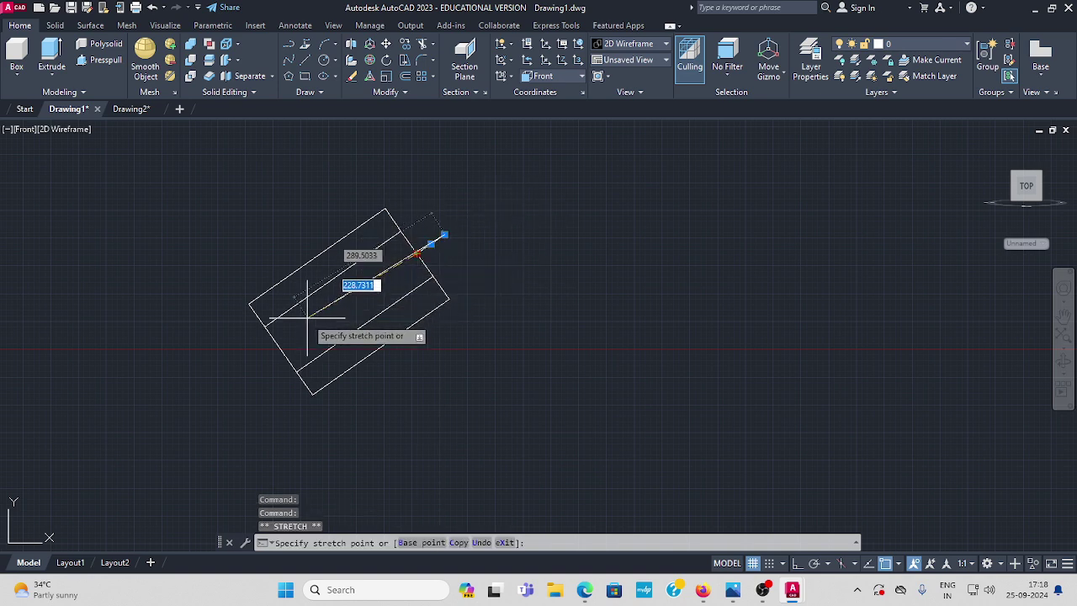
left_click(281, 347)
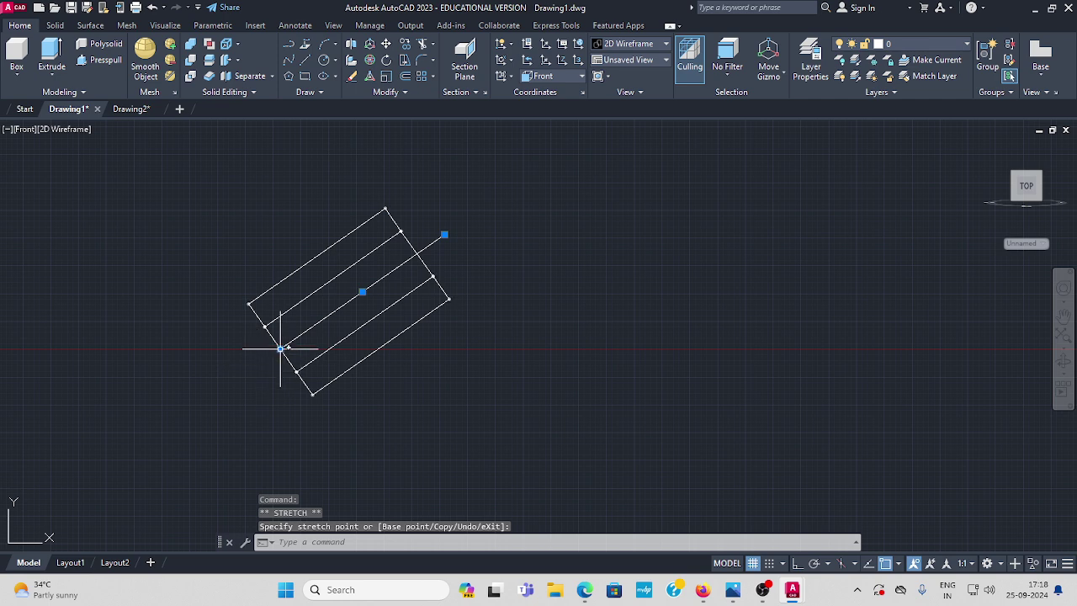
left_click(280, 348)
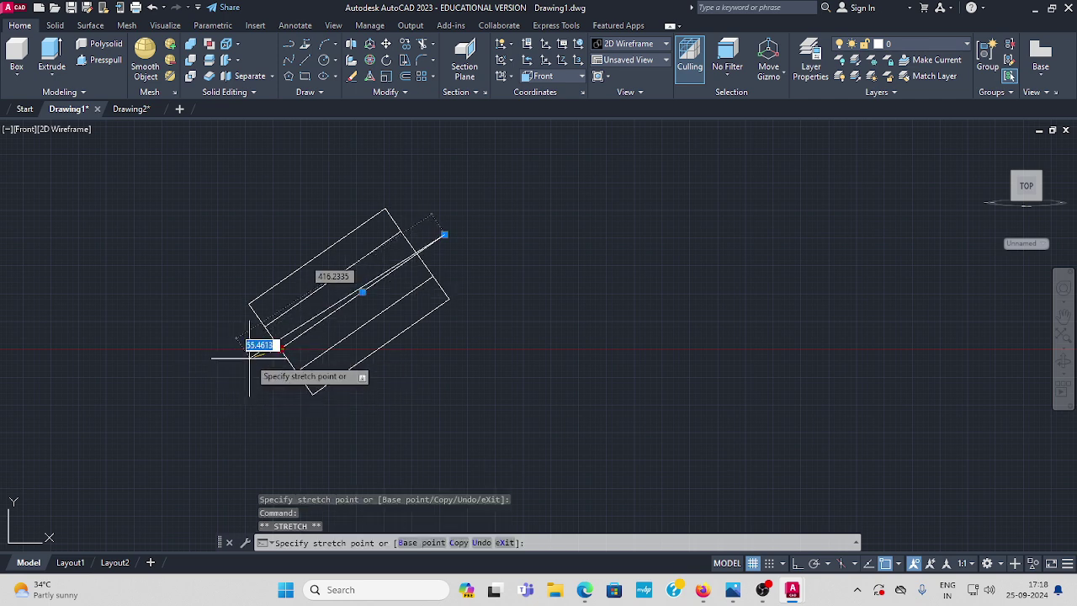
key("Escape")
key("Escape")
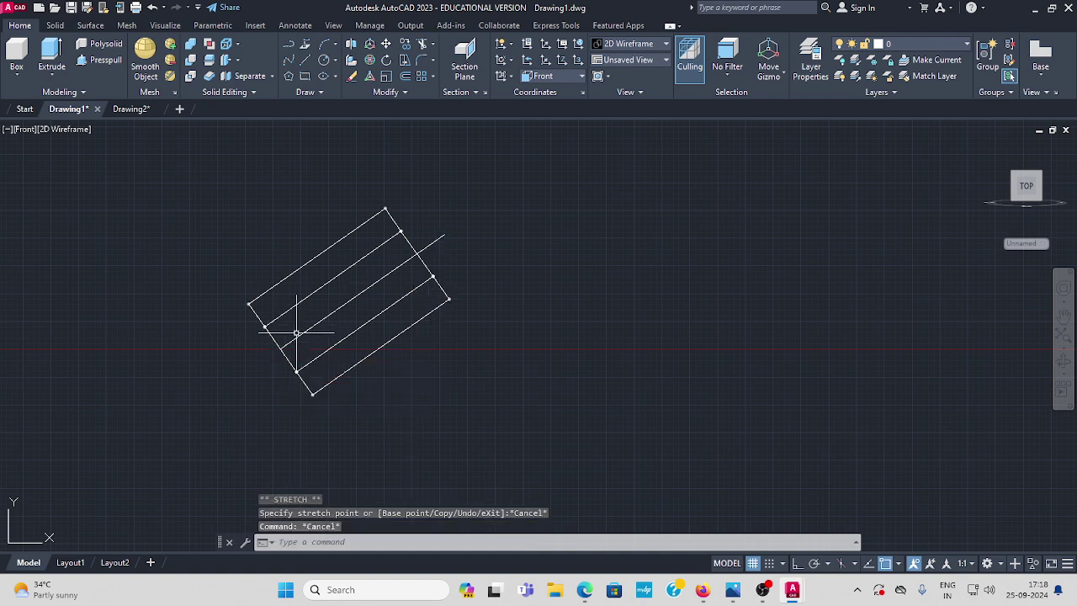
left_click(301, 336)
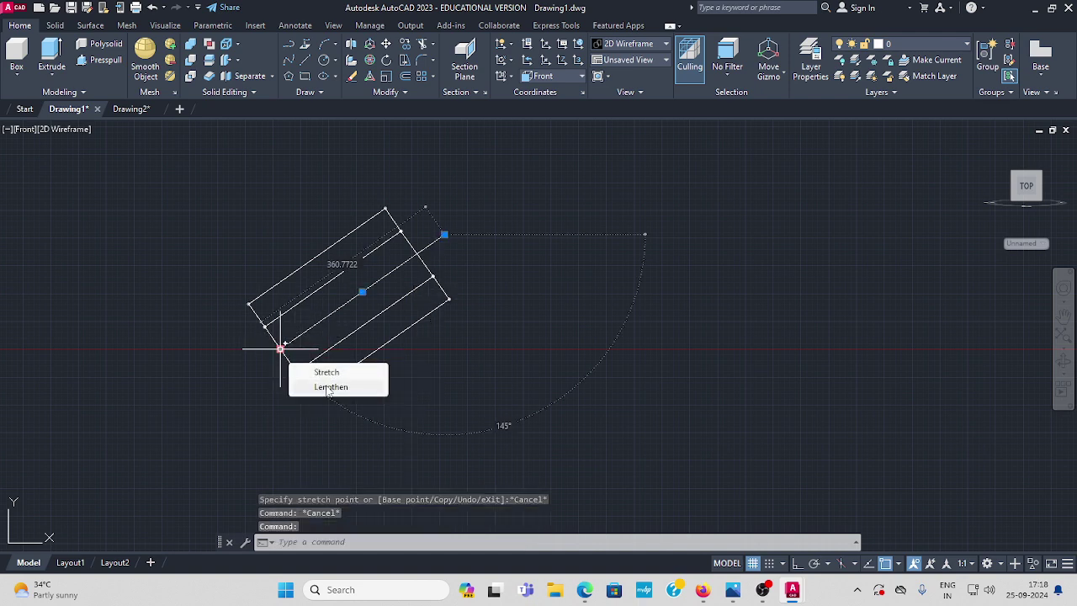
left_click(328, 384)
left_click(193, 410)
key("Escape")
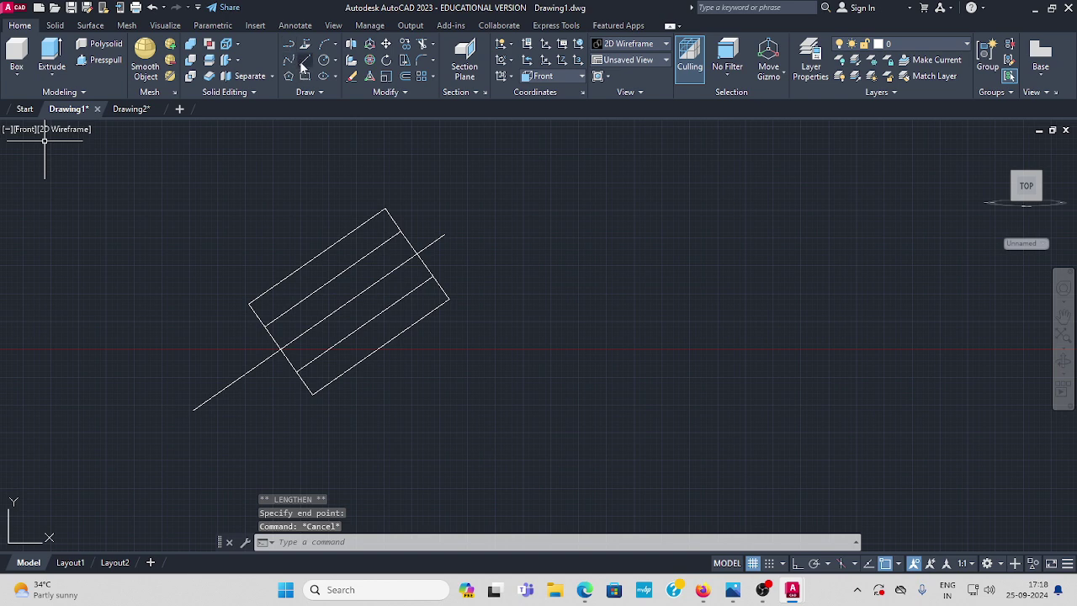
- Draw a line leftward from the rectangle's bottom corner, then delete it
left_click(304, 64)
left_click(313, 394)
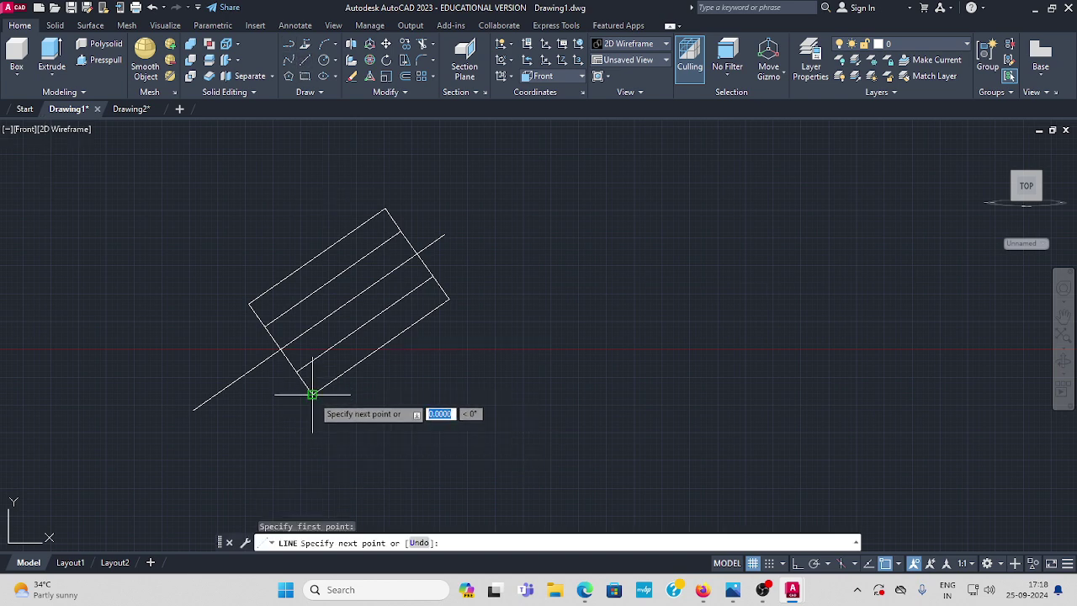
left_click(93, 404)
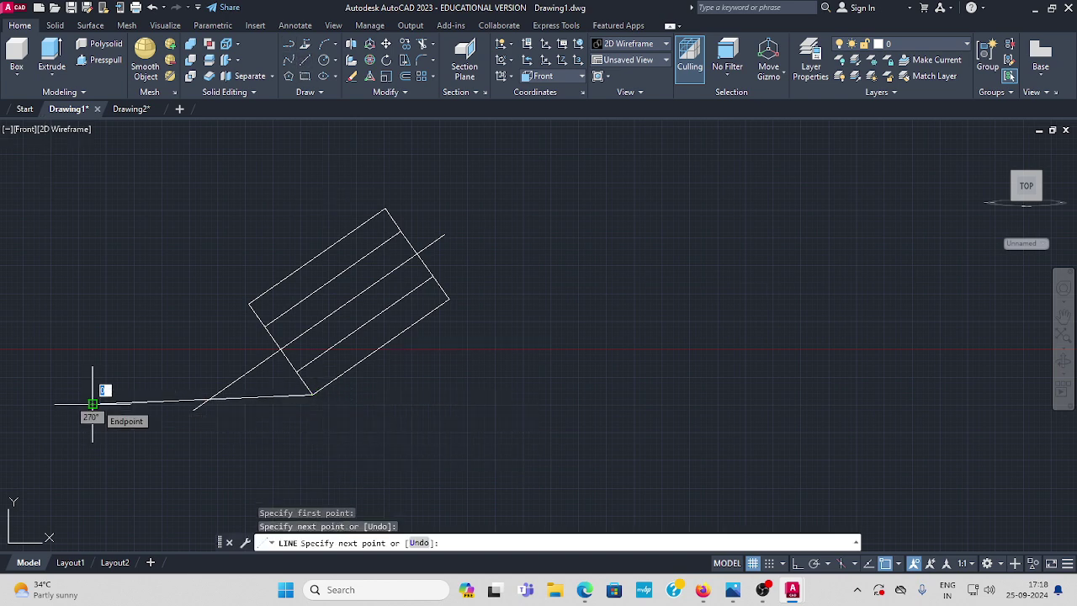
key("Escape")
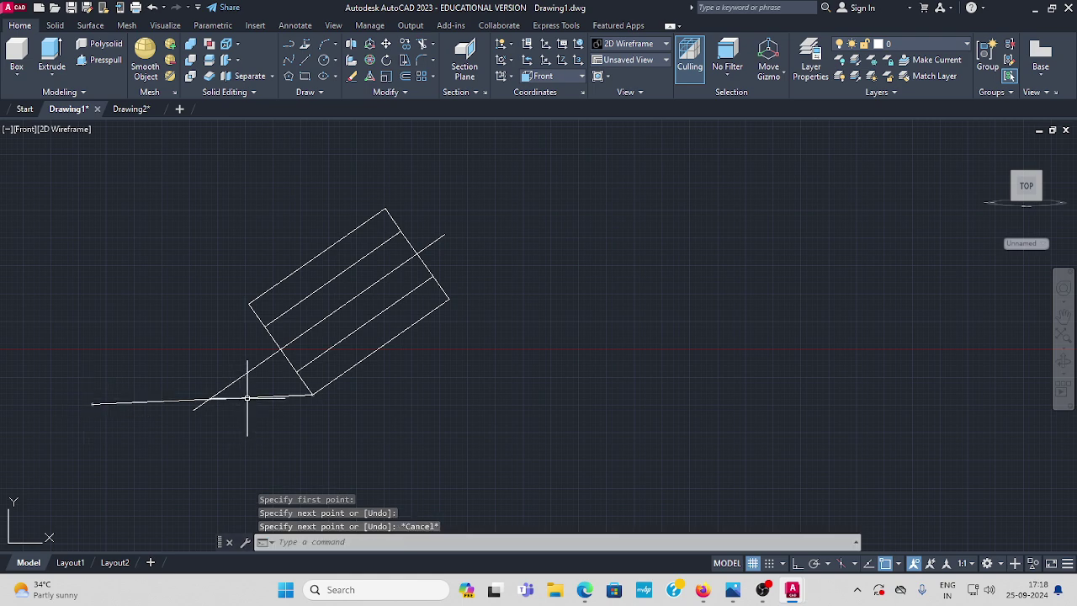
left_click(247, 398)
key("Delete")
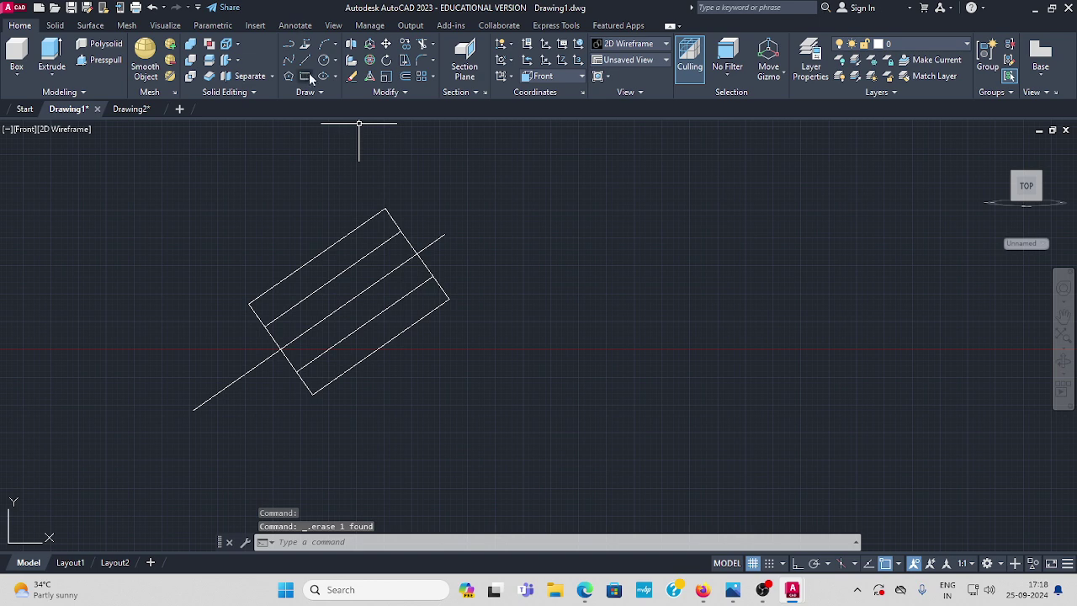
- With Ortho on, draw a horizontal ground line through the bottom corner, extending left and right
left_click(308, 60)
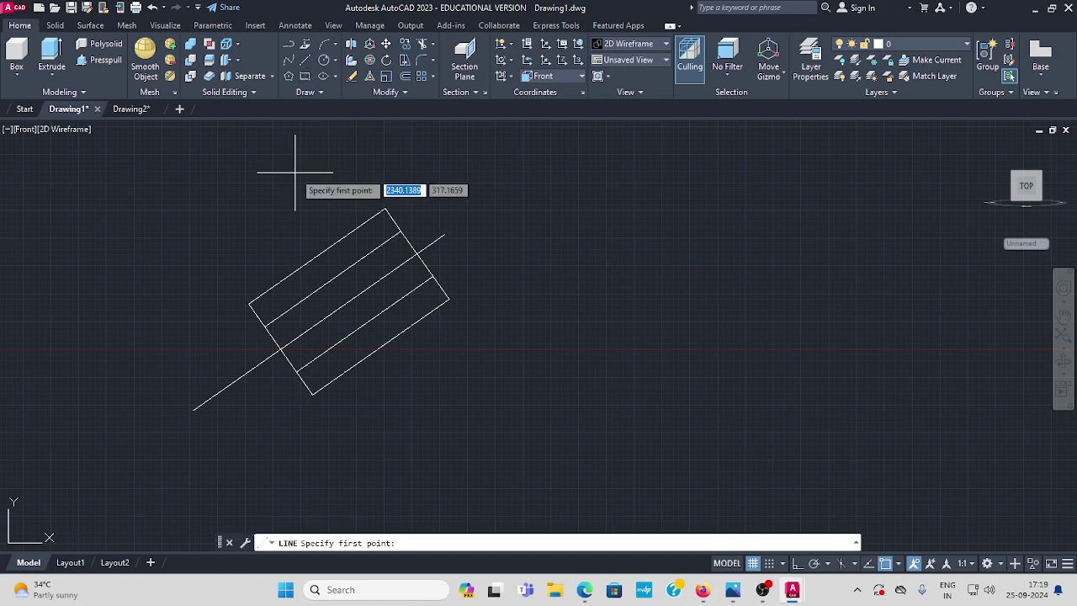
left_click(313, 393)
left_click(796, 563)
left_click(93, 425)
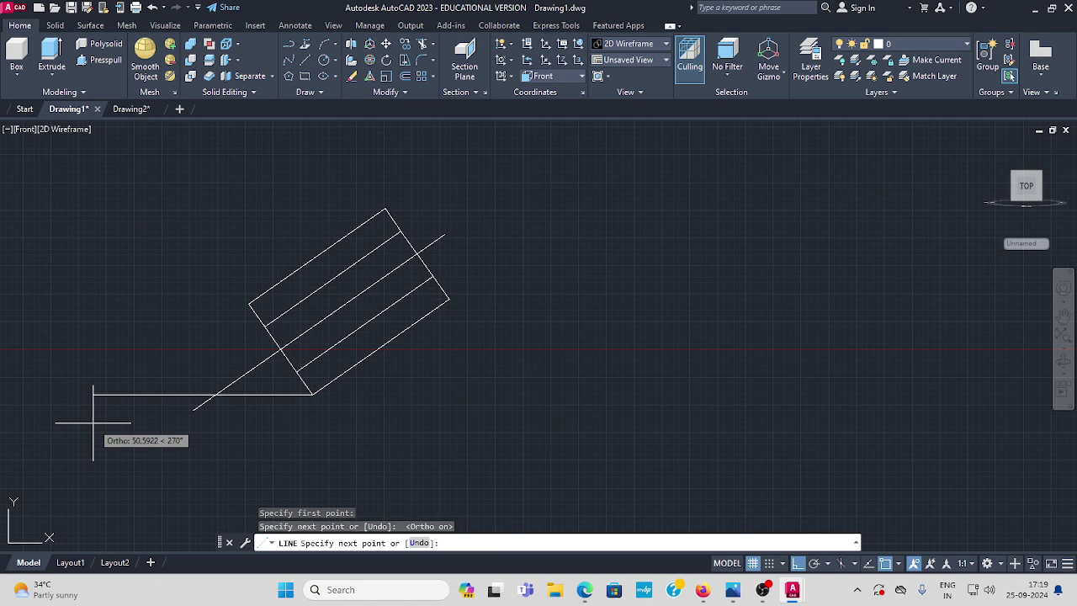
left_click(310, 393)
left_click(513, 394)
key("Escape")
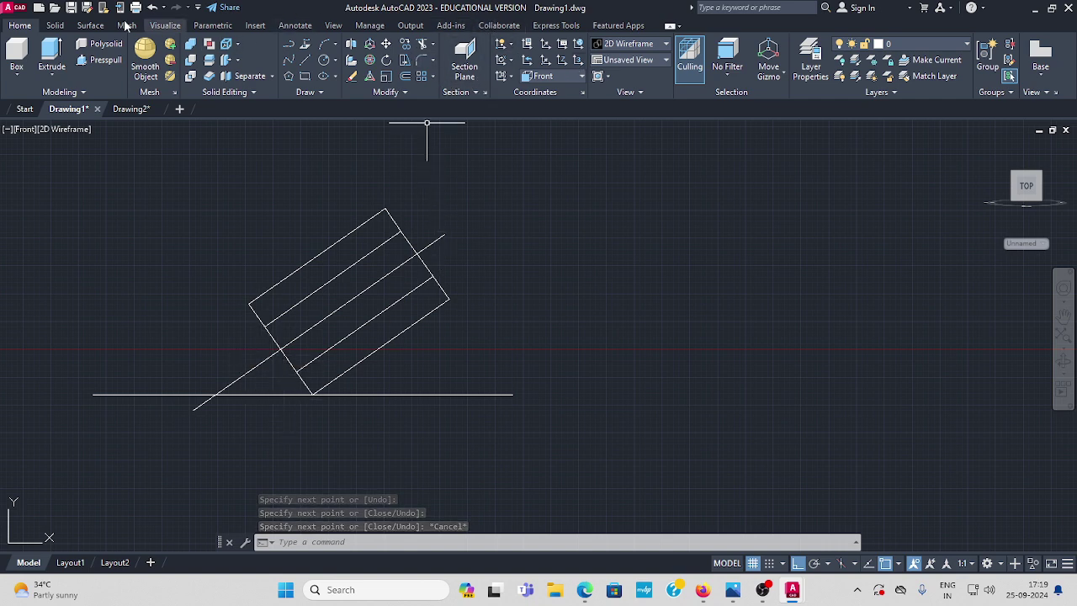
- Verify the 35° angle between axis and horizontal line with a temporary angular dimension, then erase it
left_click(309, 26)
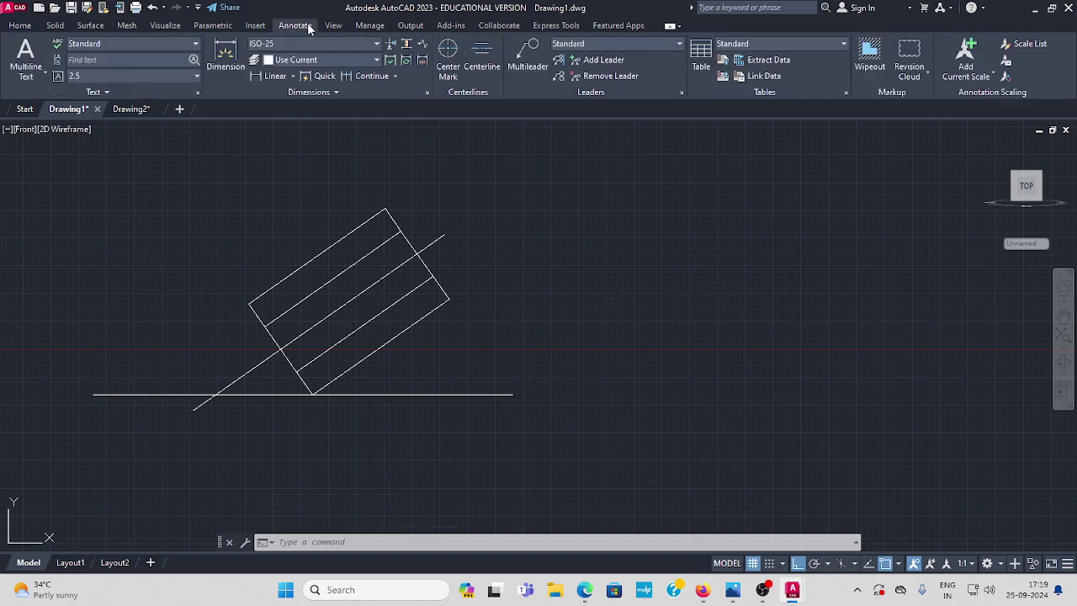
left_click(295, 75)
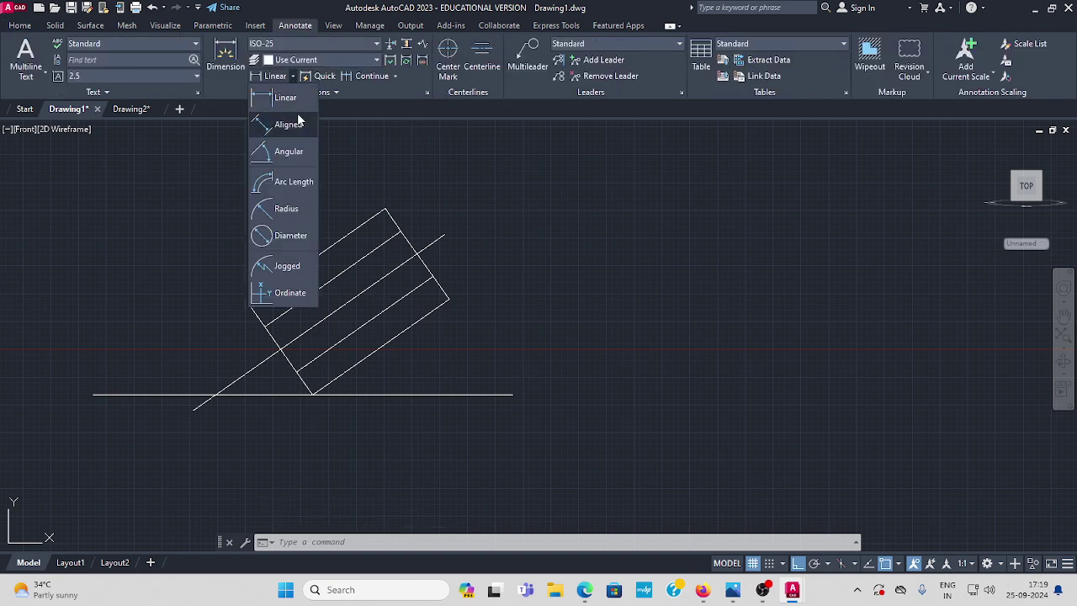
left_click(288, 154)
scroll(261, 378, "up", 2)
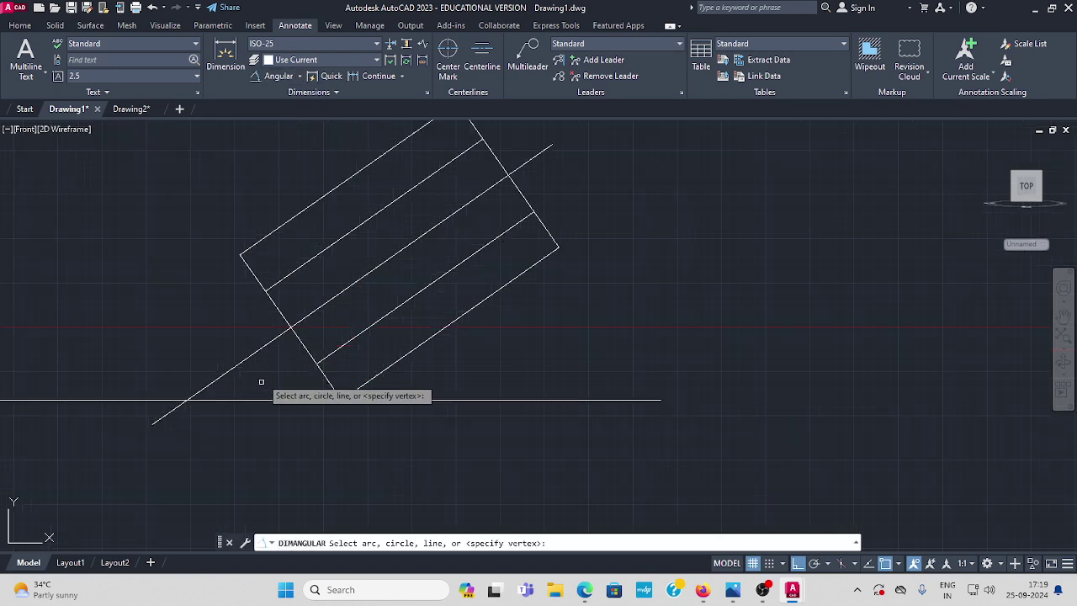
left_click(268, 342)
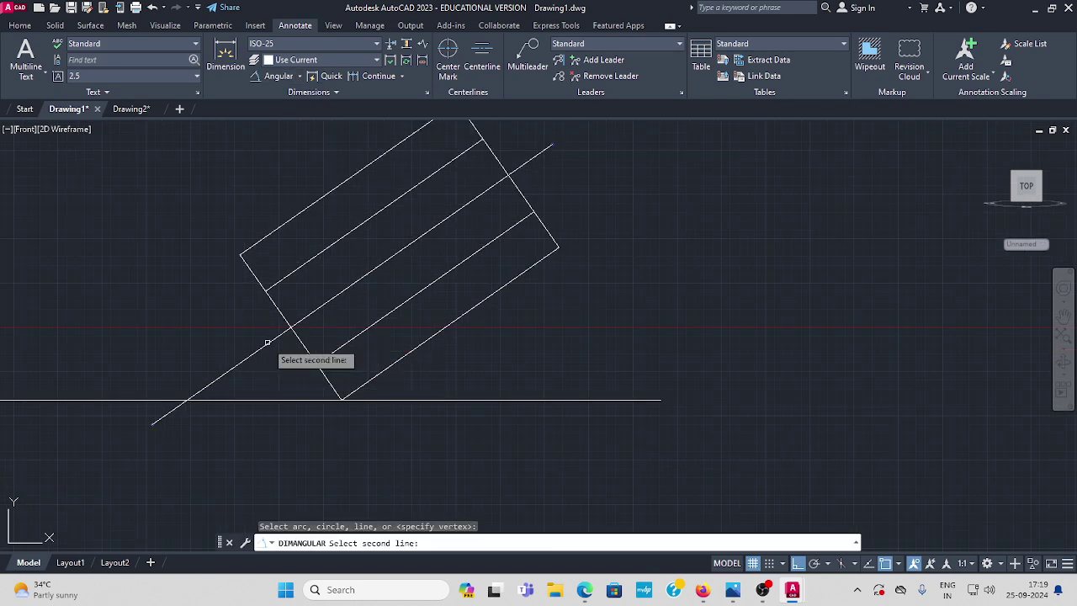
left_click(279, 399)
scroll(289, 364, "up", 3)
scroll(309, 347, "down", 2)
scroll(319, 360, "down", 2)
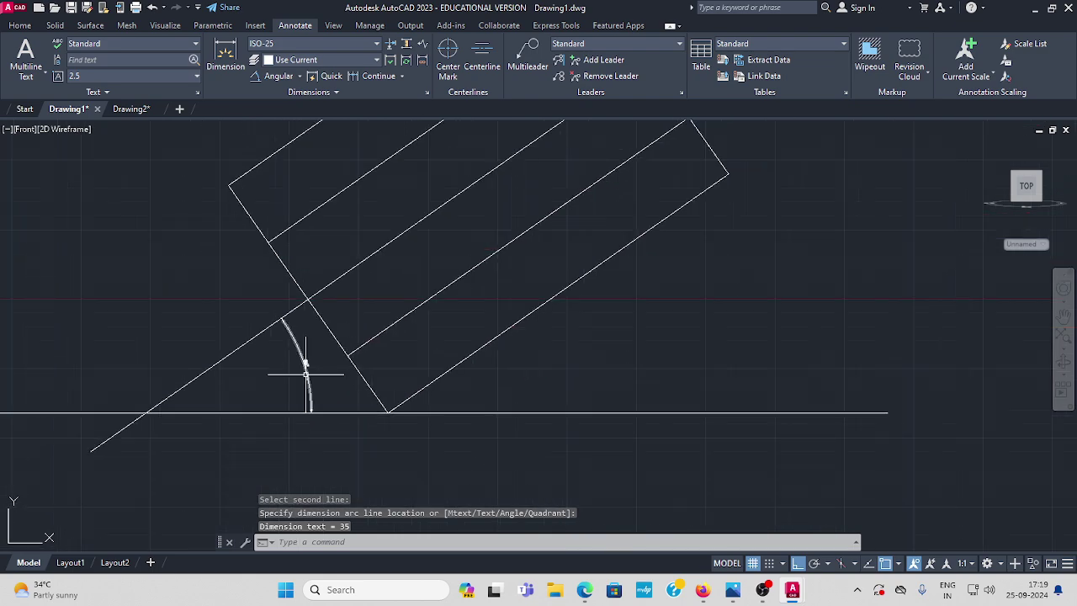
left_click(306, 371)
key("Delete")
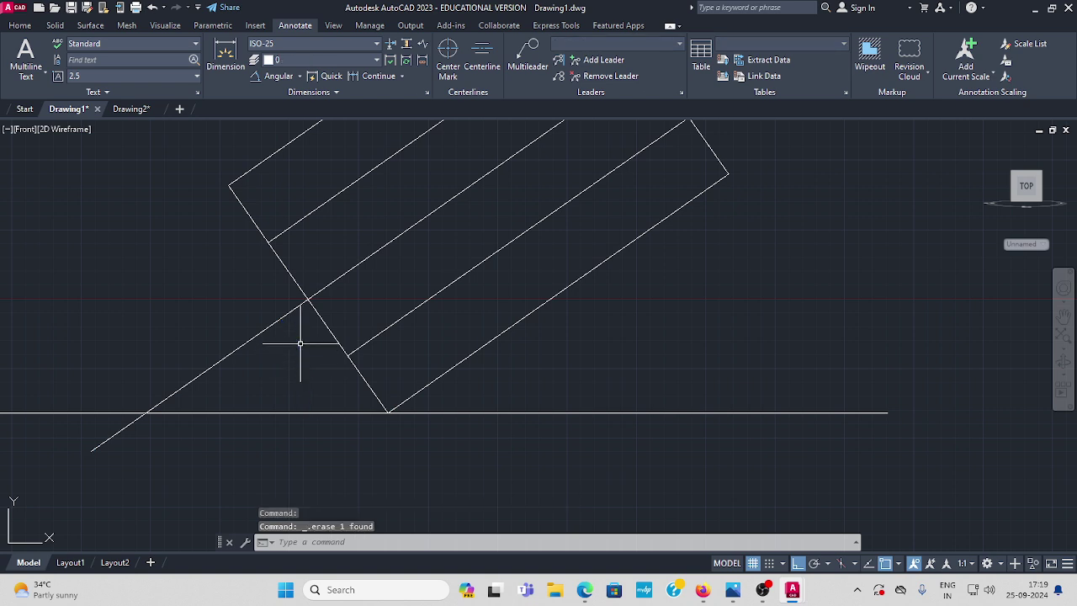
- Erase the inclined centre line and both segments of the horizontal reference line
left_click(243, 344)
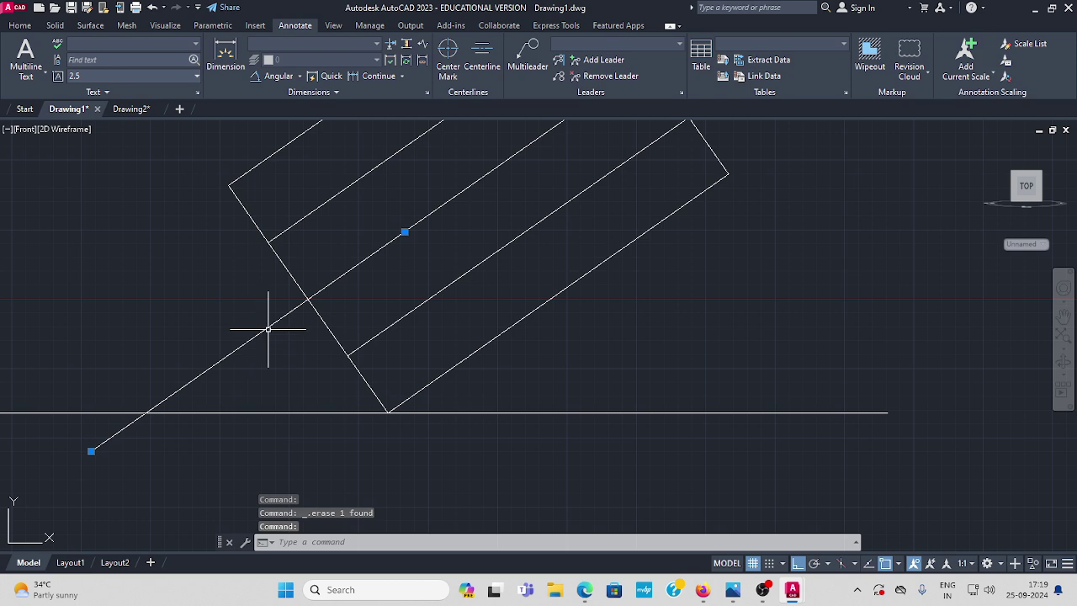
key("Delete")
left_click(289, 412)
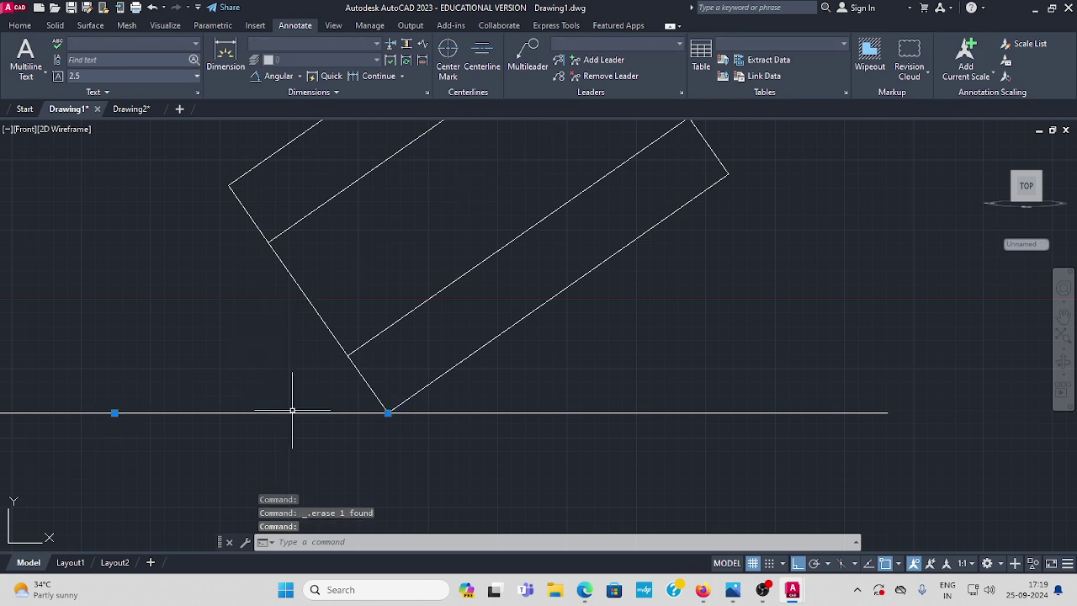
key("Escape")
scroll(475, 343, "down", 2)
left_click(491, 369)
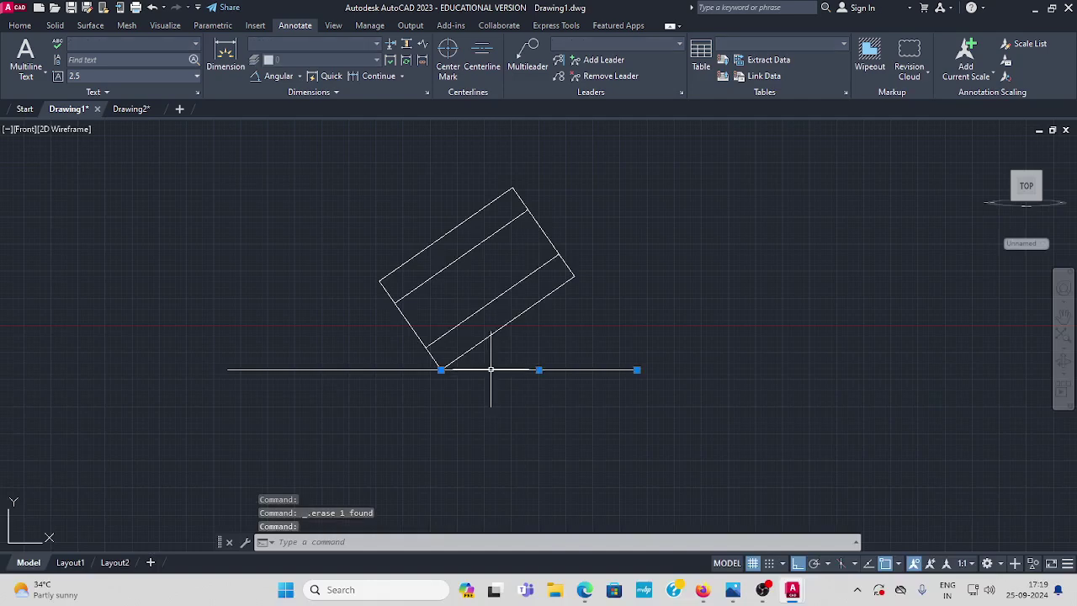
key("Delete")
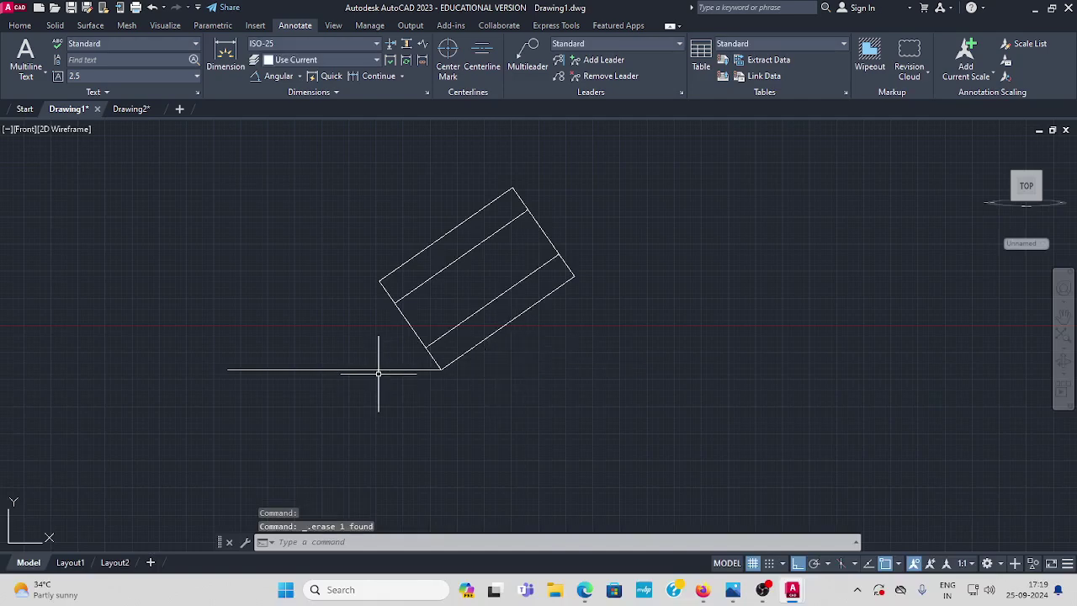
left_click(382, 369)
key("Delete")
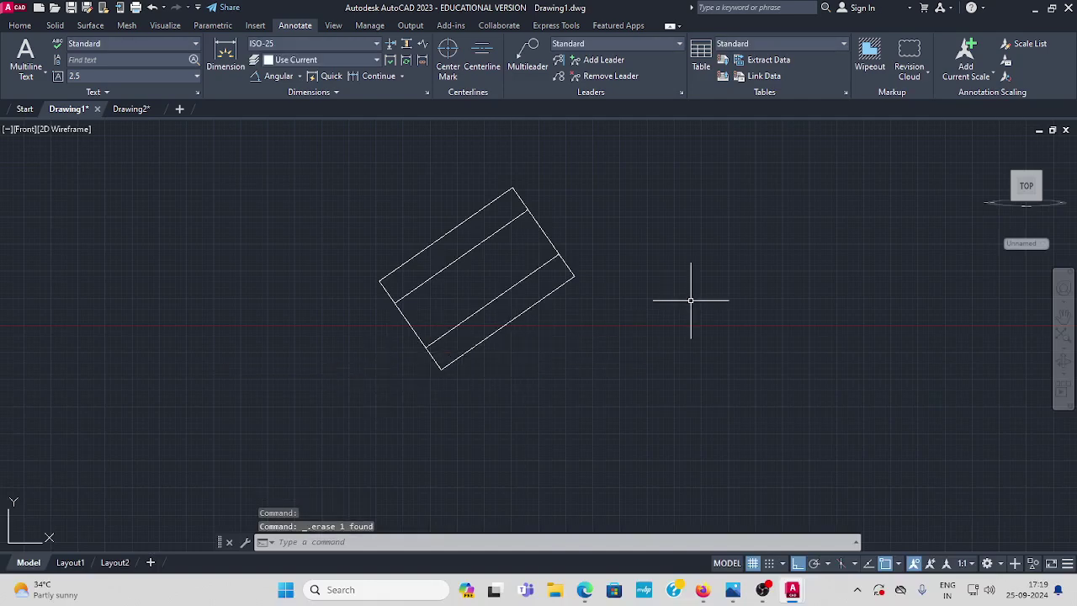
middle_click_drag(685, 301, 559, 361)
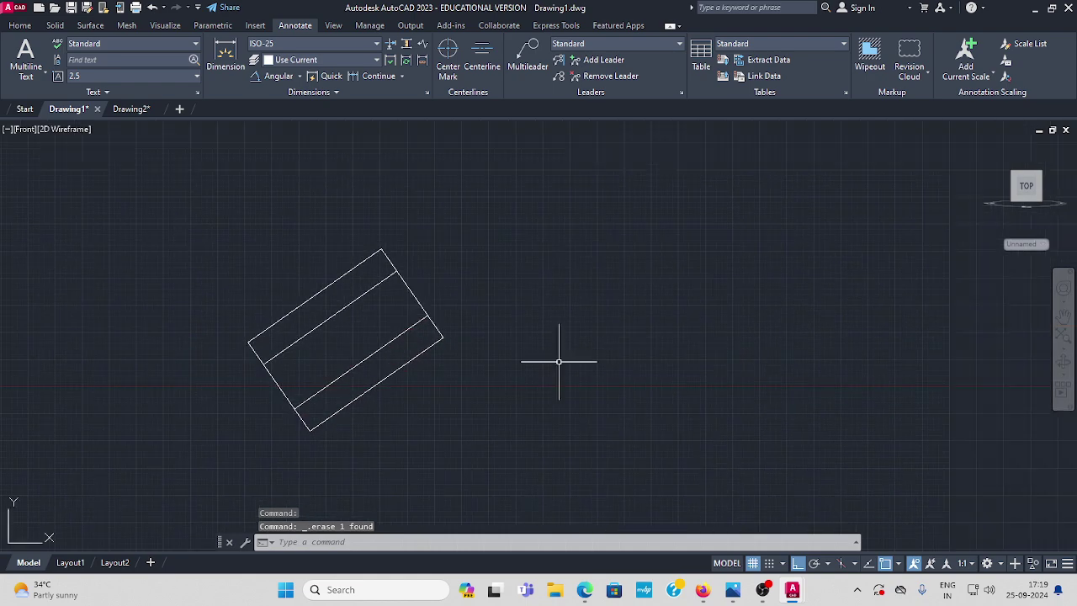
- Keep First angle as the drafting standard in the drawing view settings
left_click(21, 26)
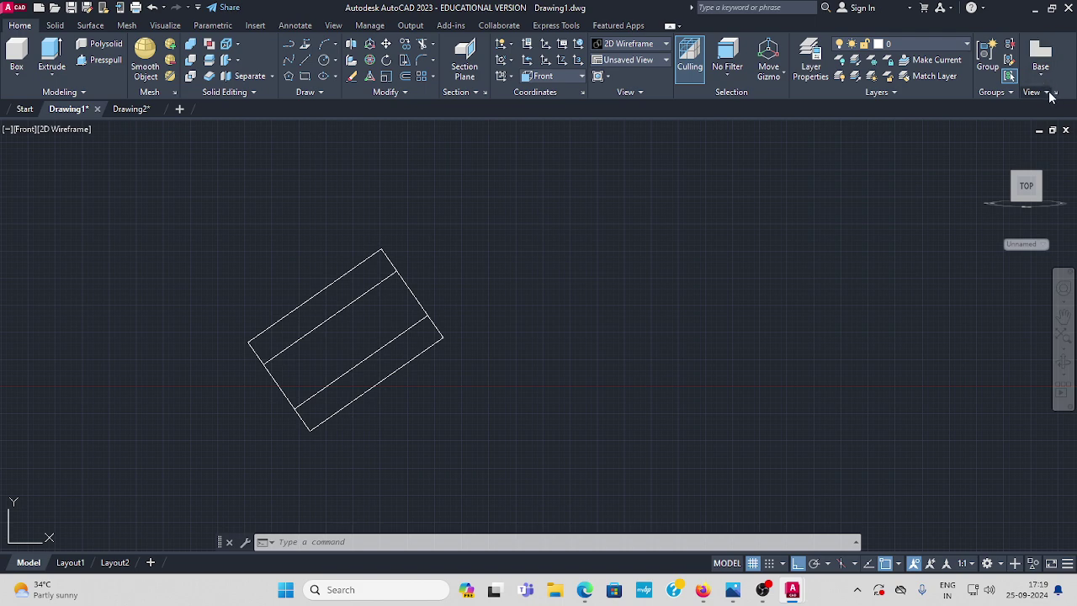
left_click(1049, 97)
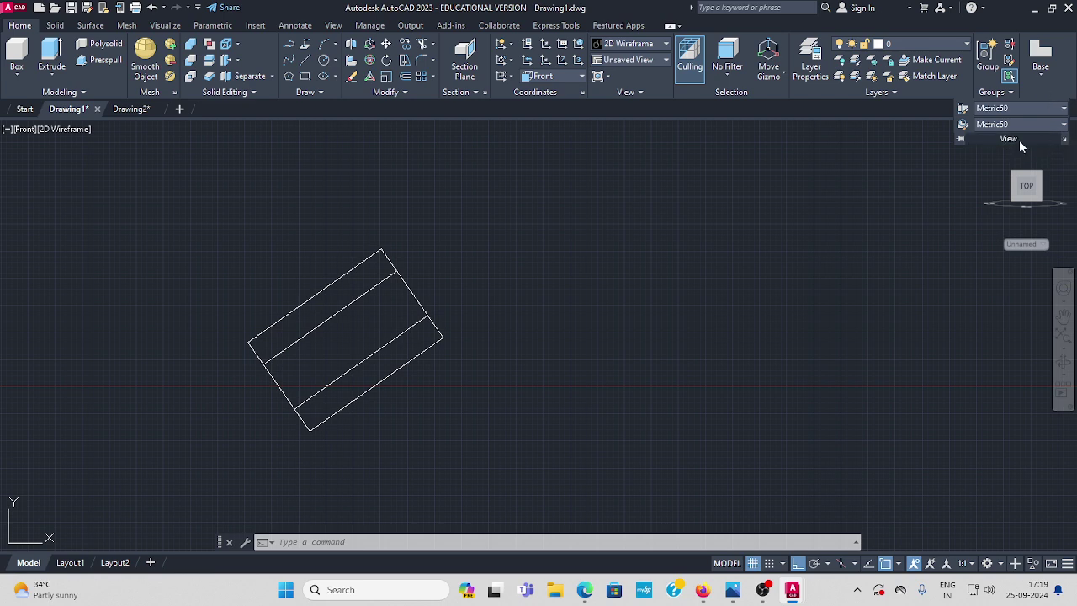
left_click(1066, 142)
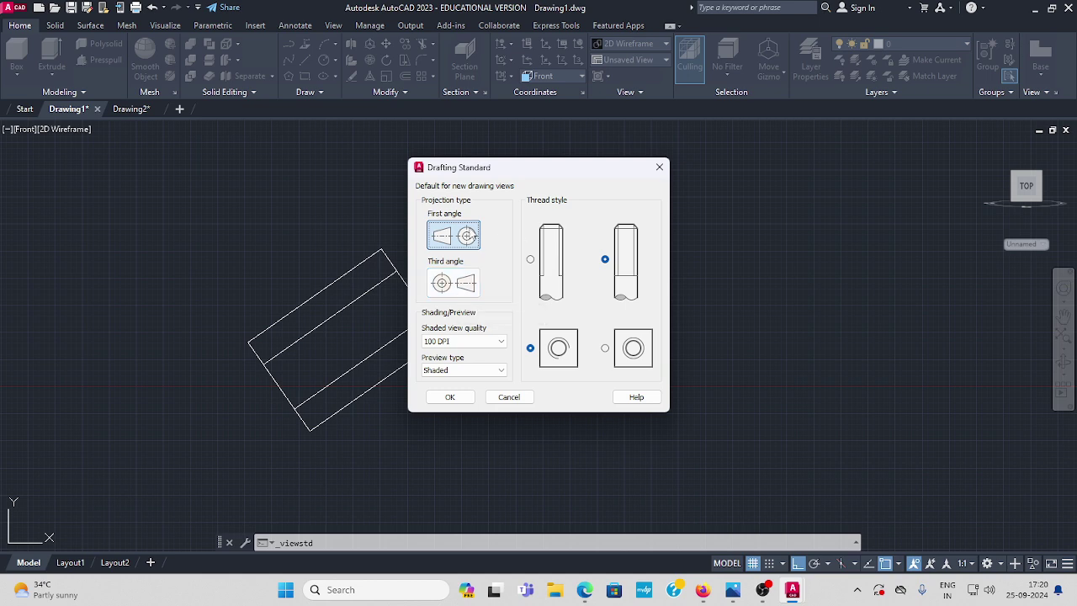
left_click(451, 397)
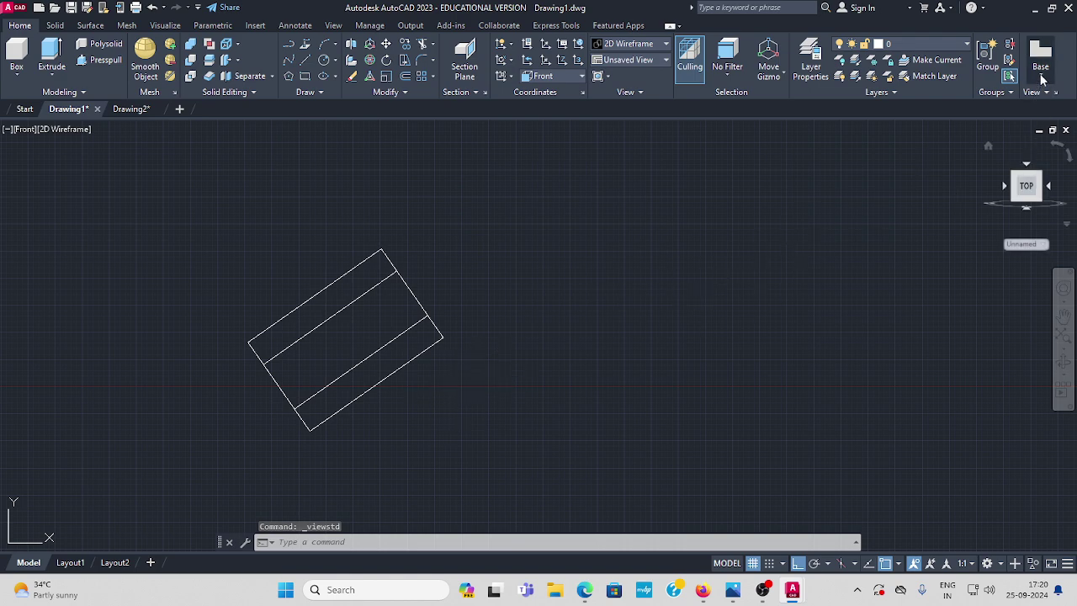
- Start a base view from model space using the rectangle, creating the new layout 'w6 q1'
left_click(1041, 78)
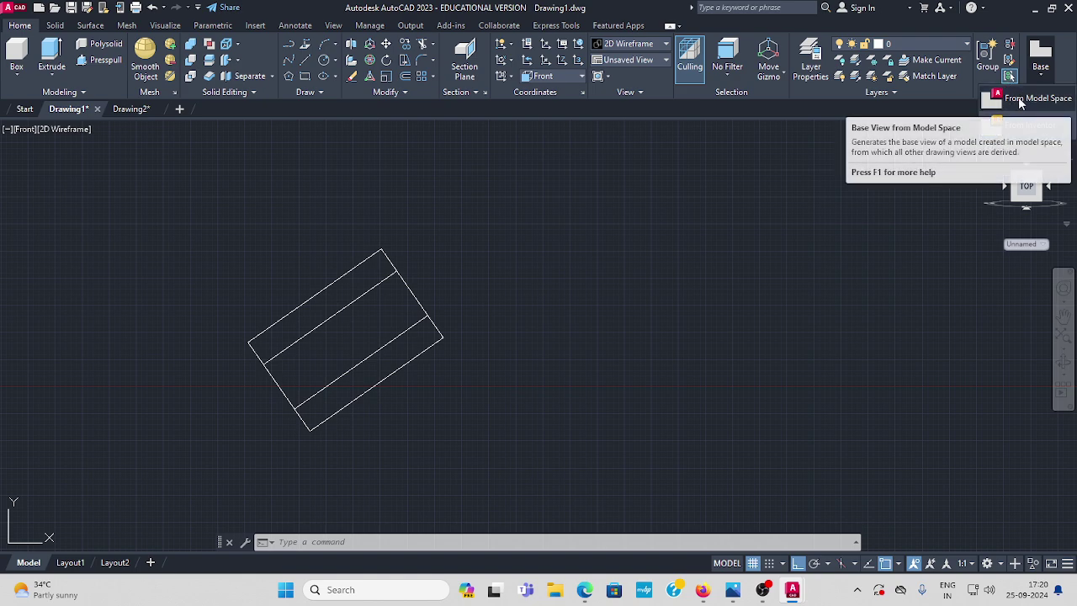
left_click(1020, 102)
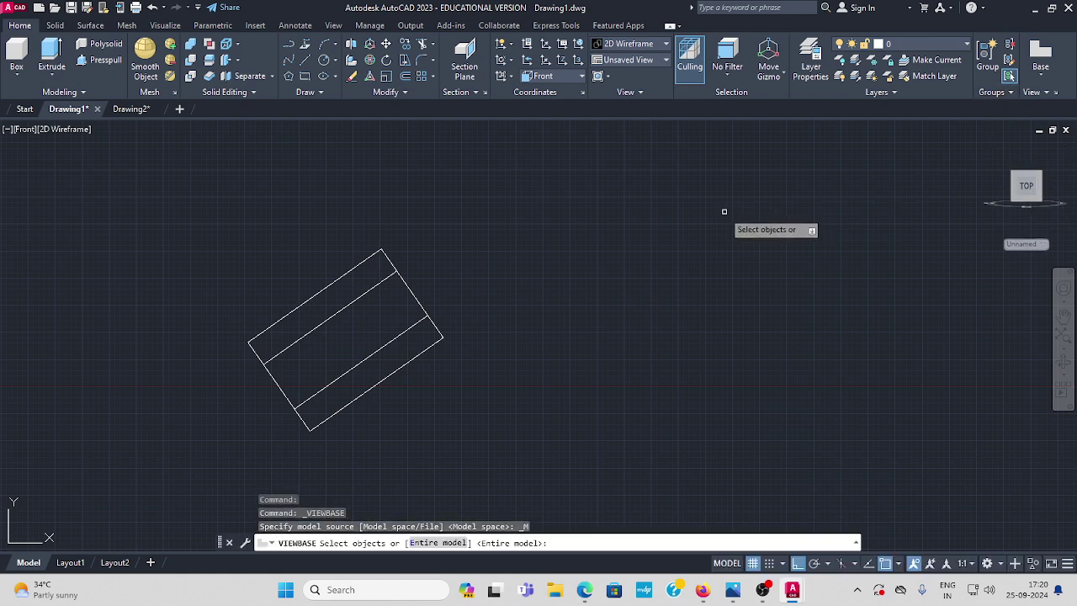
left_click(413, 296)
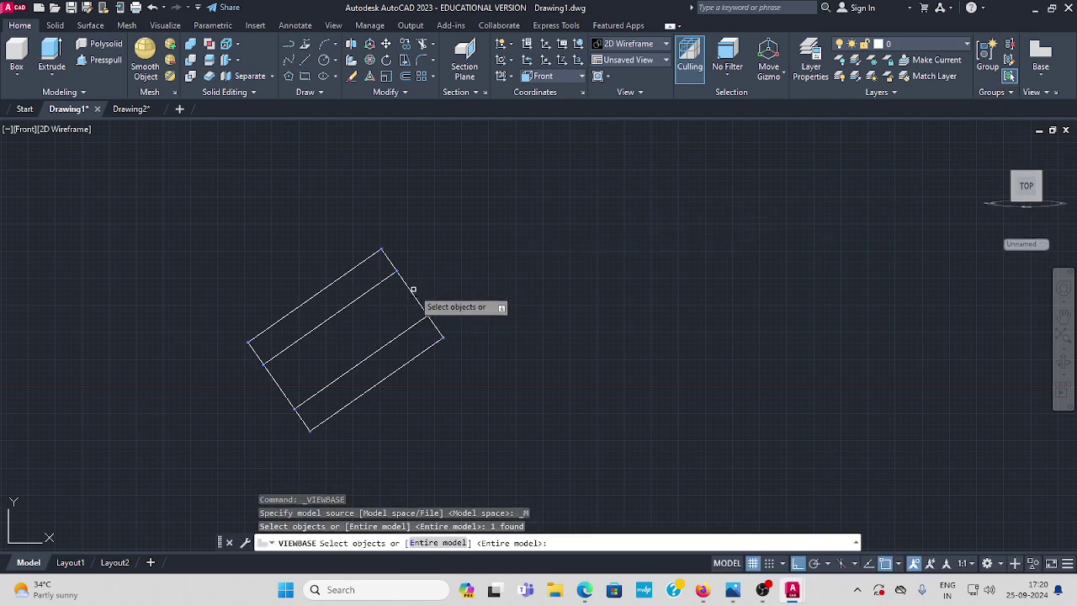
key("Return")
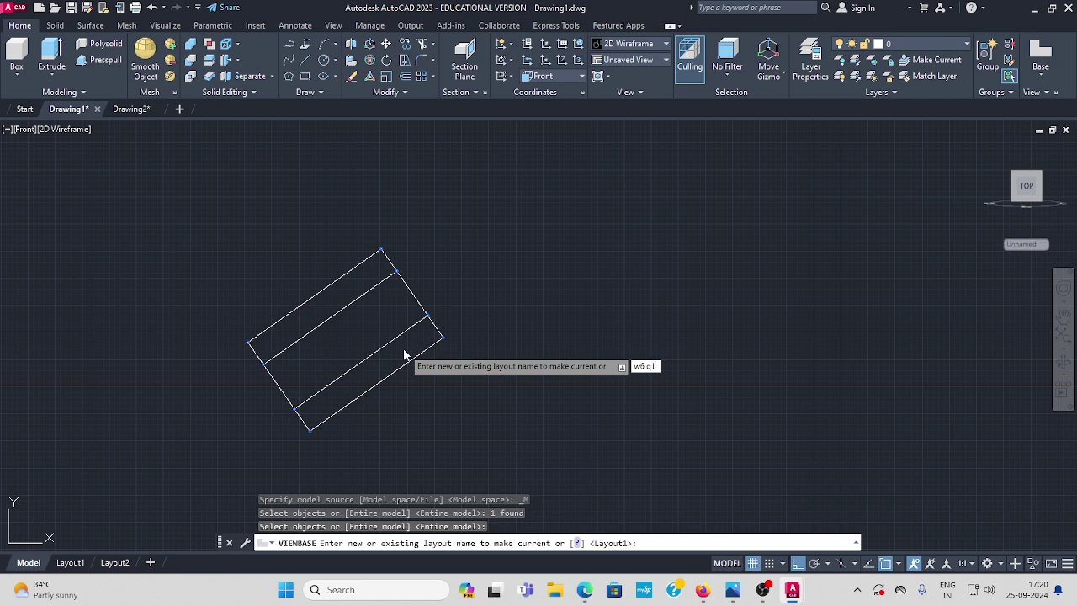
key("Return")
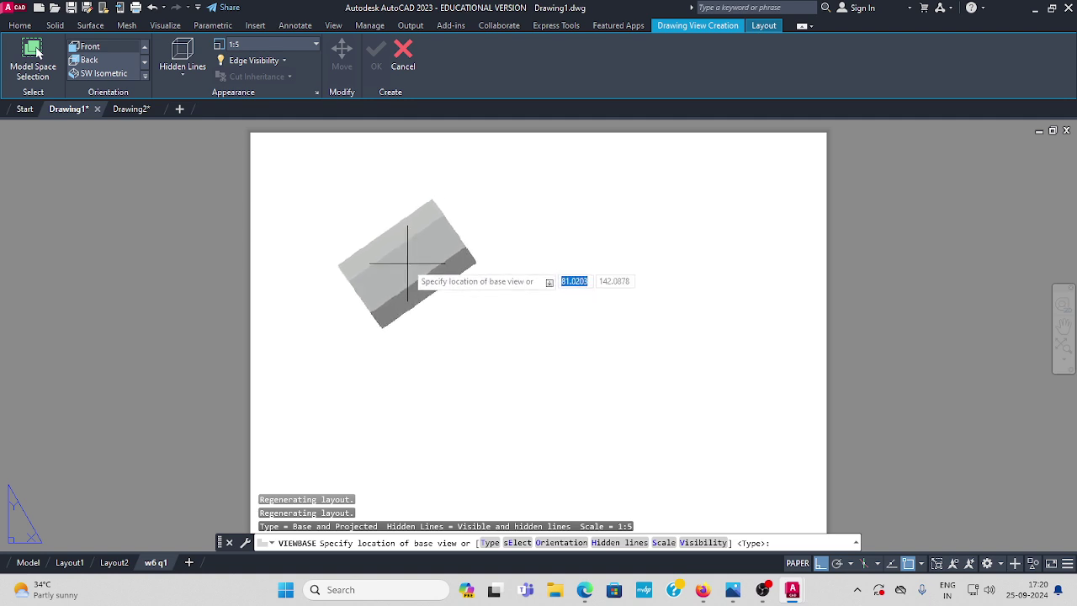
- Place the base view at upper left, with projected views below, right and bottom-right
left_click(408, 263)
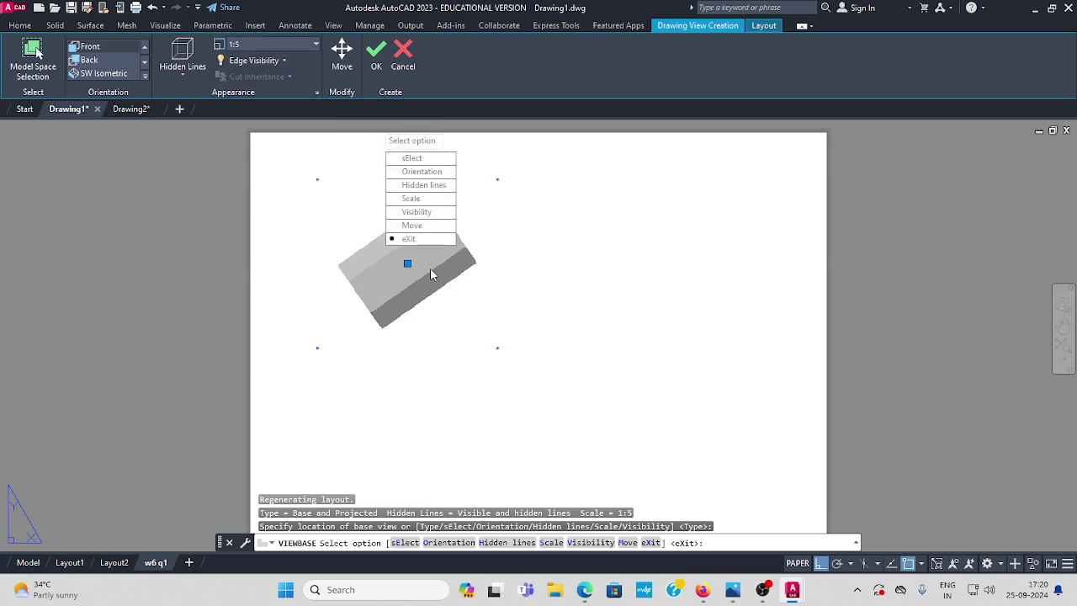
left_click(378, 63)
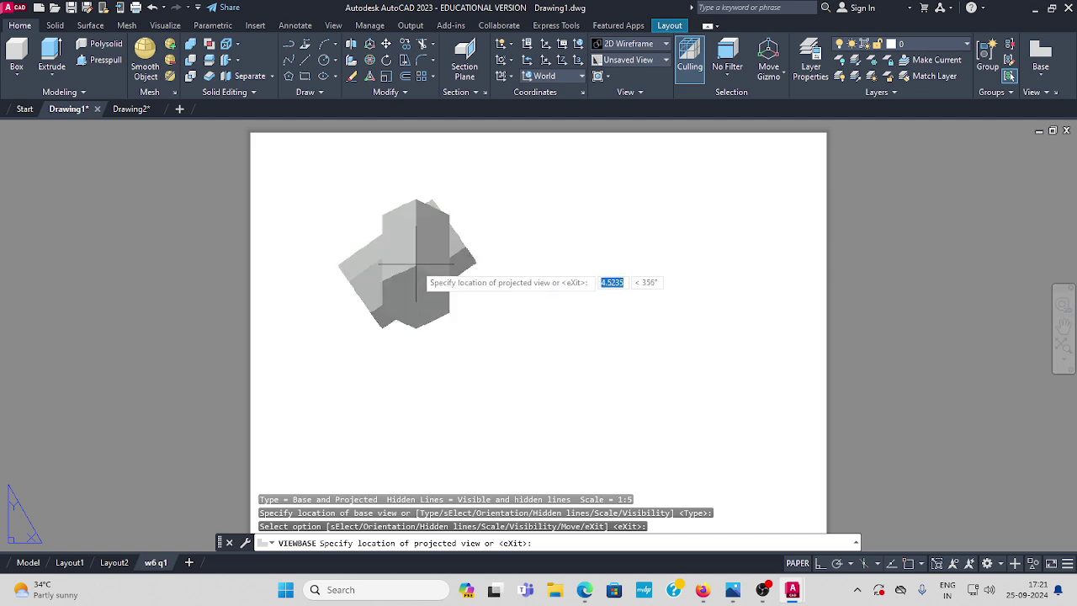
left_click(429, 437)
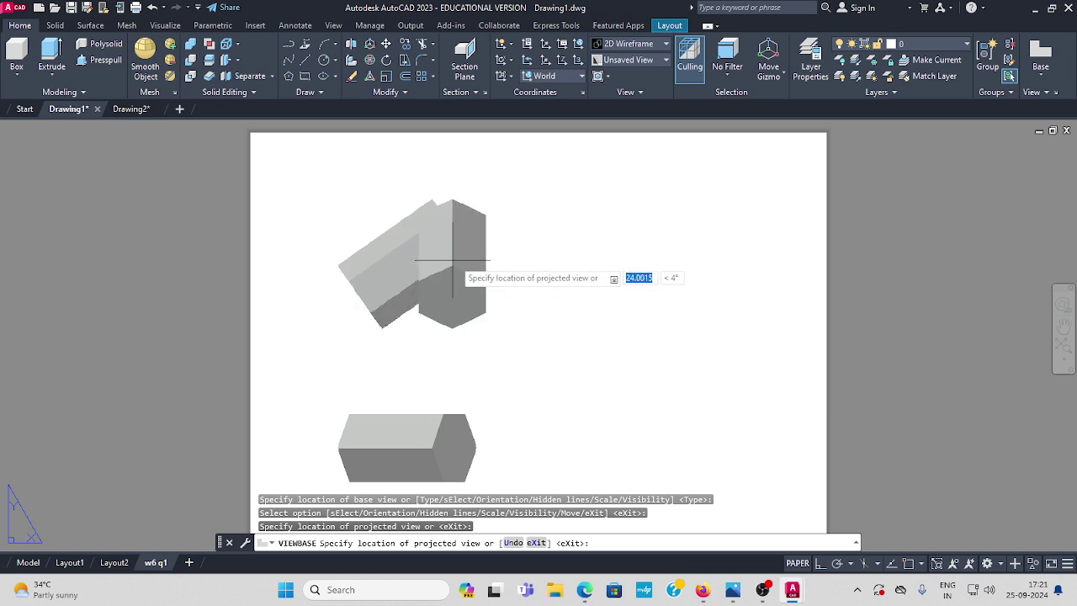
left_click(667, 253)
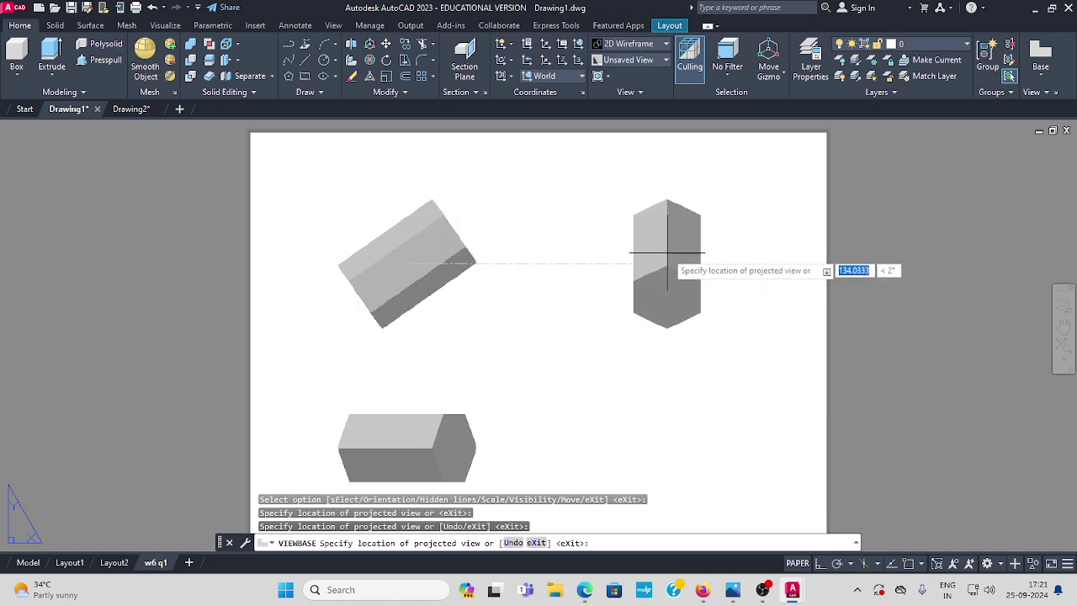
left_click(680, 430)
key("Return")
middle_click_drag(561, 325, 544, 290)
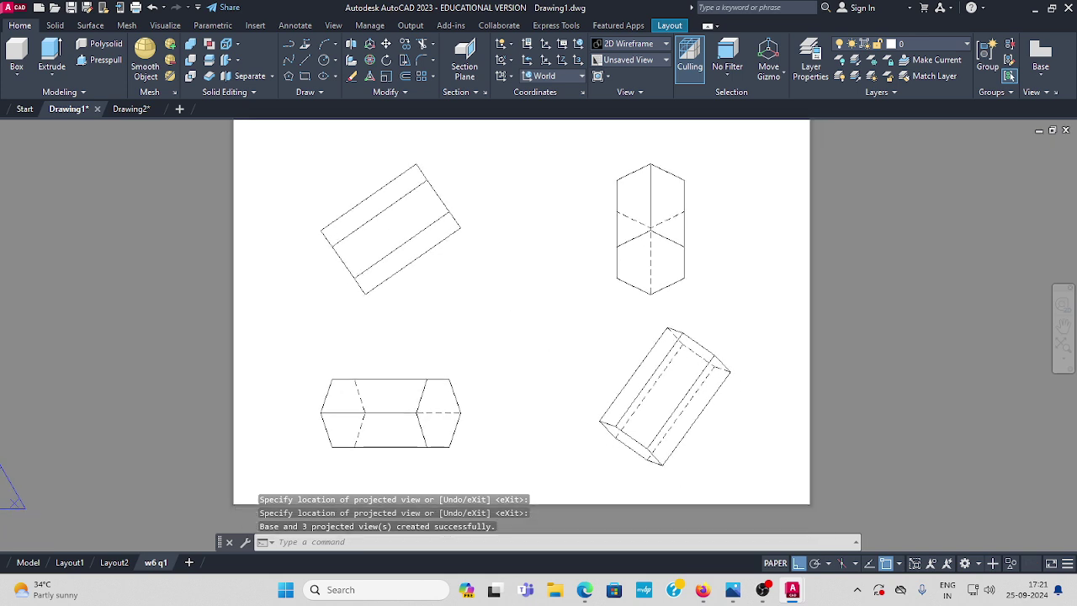
- Delete the bottom-right inclined pictorial view
left_click(676, 385)
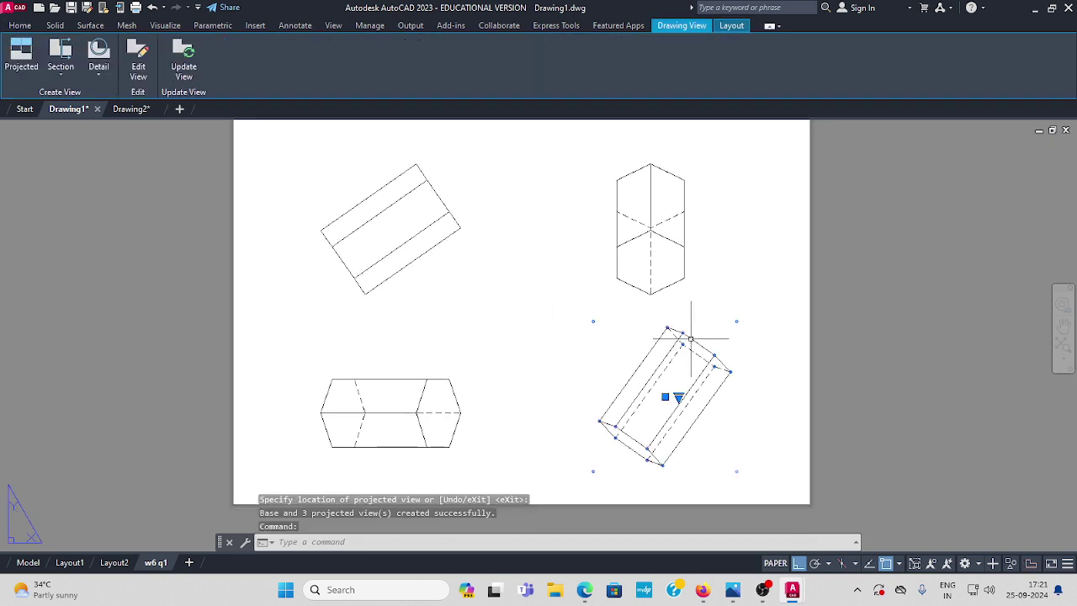
key("Delete")
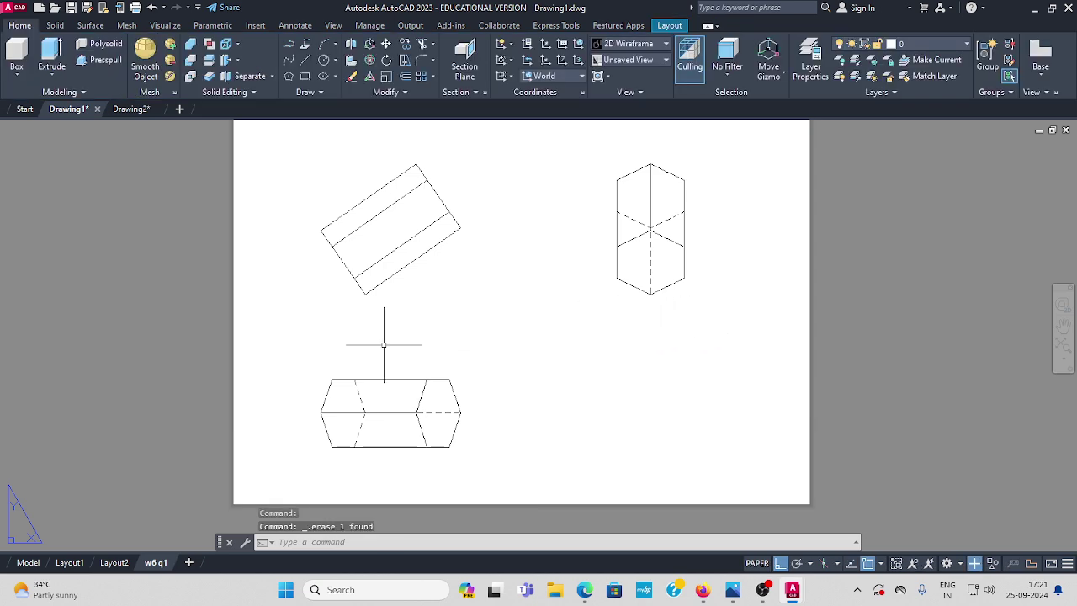
left_click(394, 246)
key("Escape")
left_click(388, 416)
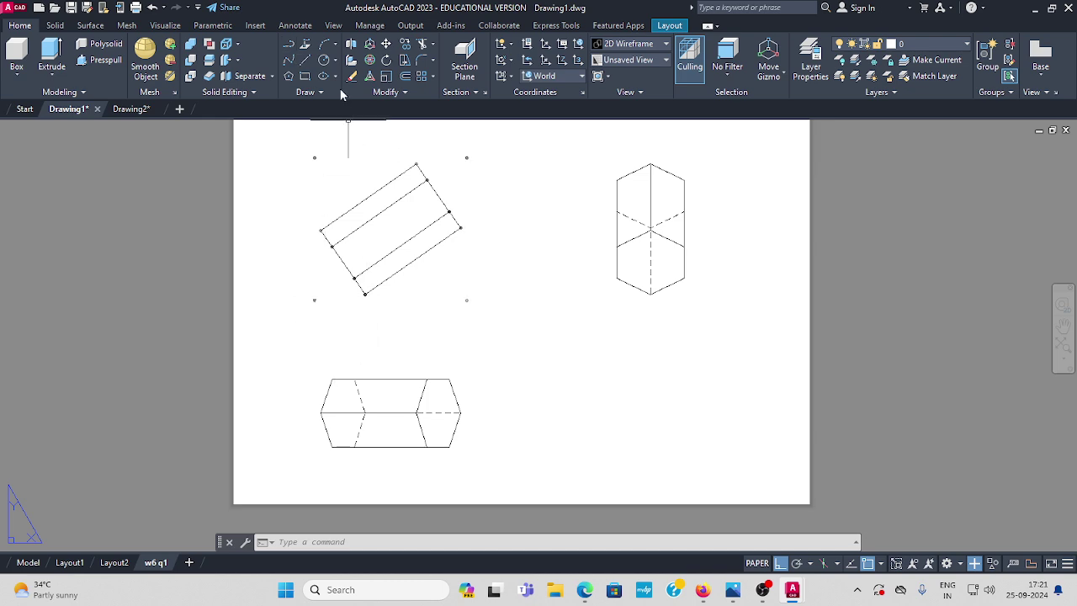
- Draw a horizontal XY reference line through the front view's bottom corner across the sheet
left_click(308, 63)
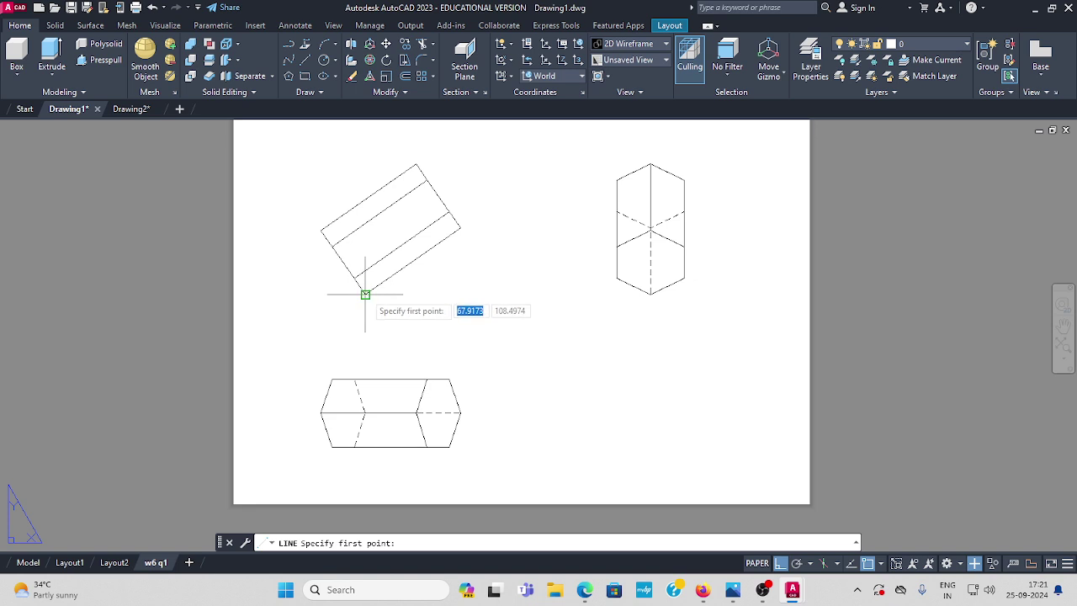
left_click(364, 293)
left_click(258, 294)
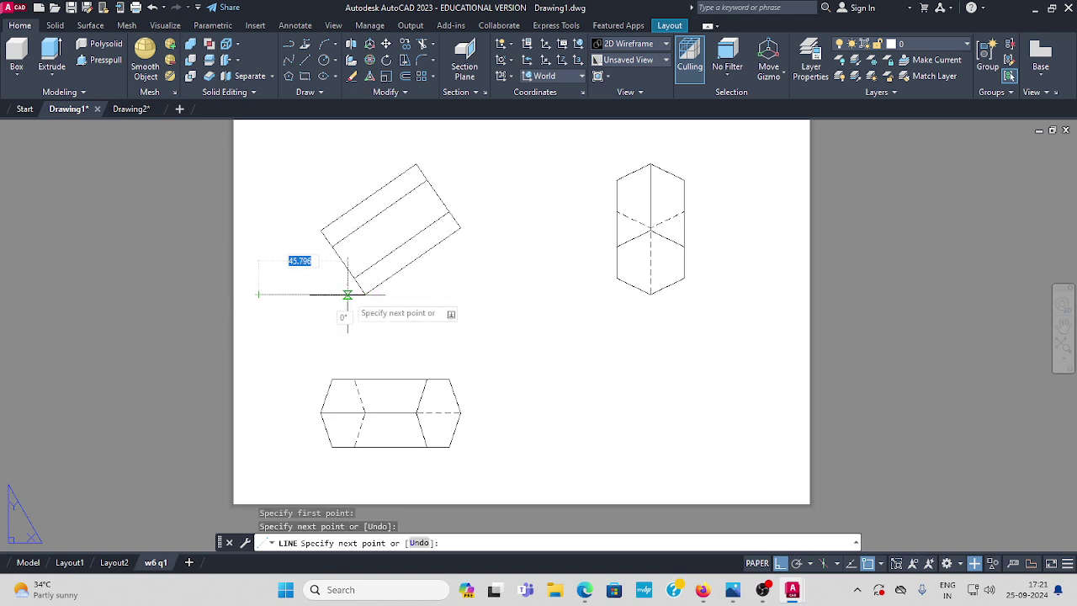
left_click(364, 293)
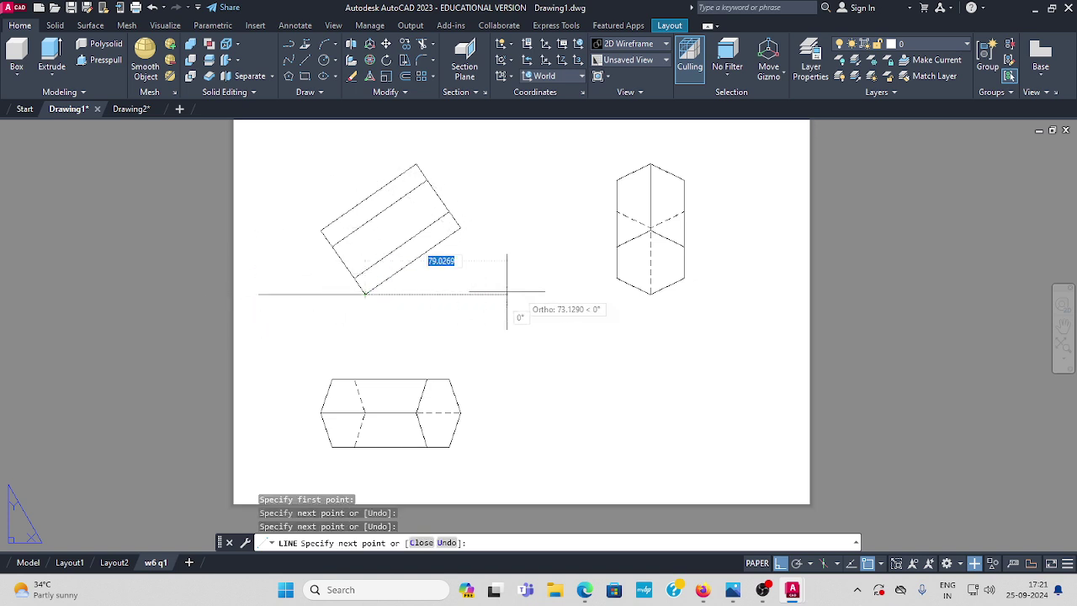
left_click(754, 294)
key("Escape")
middle_click_drag(480, 211, 429, 227)
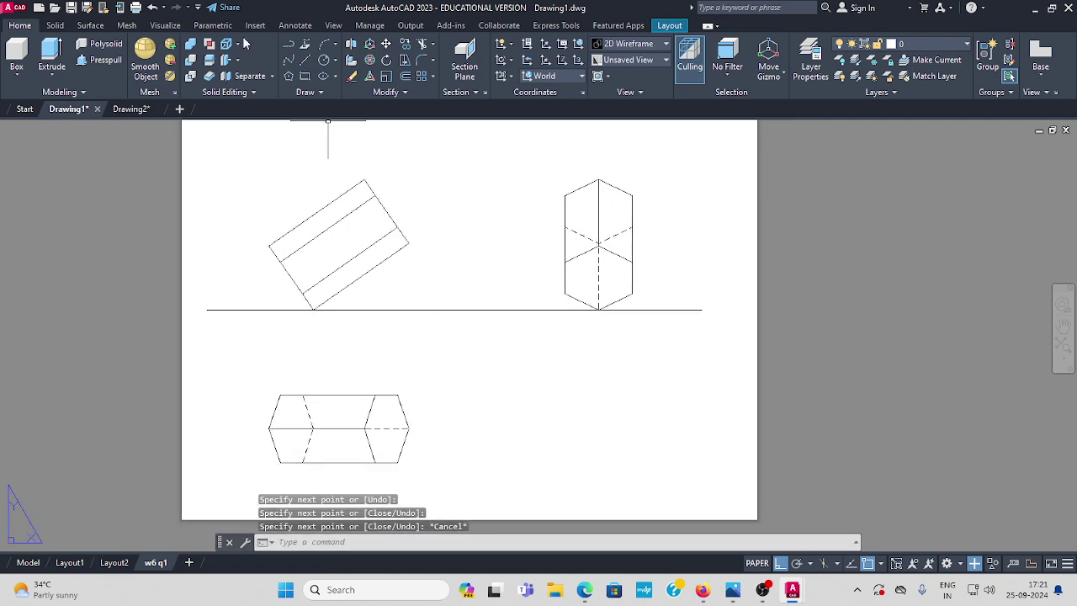
- Draw an inclined line along the prism's right edge with Ortho off and lengthen it past the XY line
left_click(304, 60)
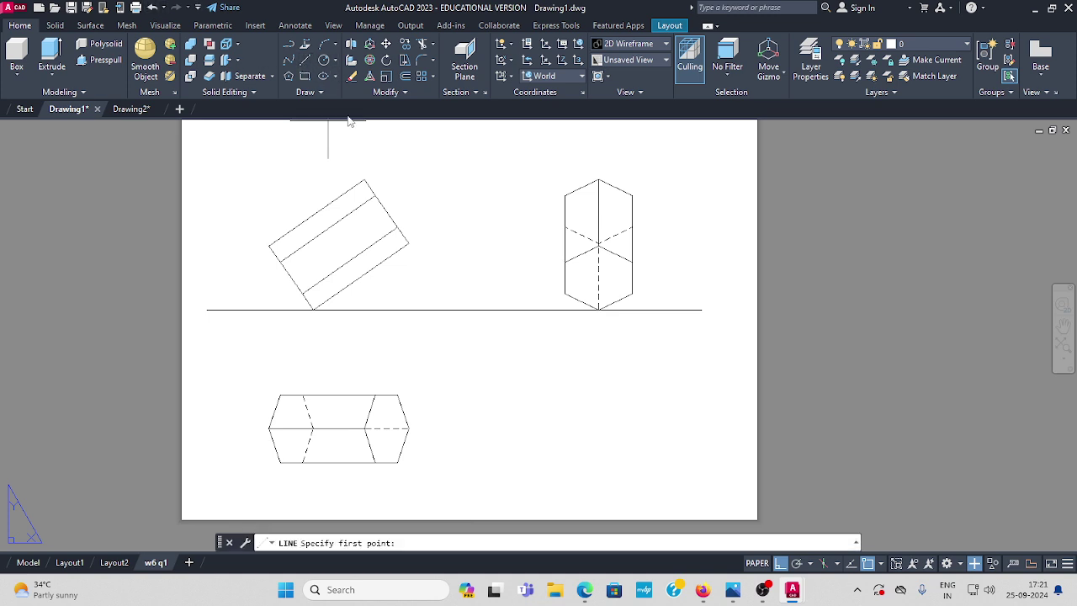
left_click(386, 210)
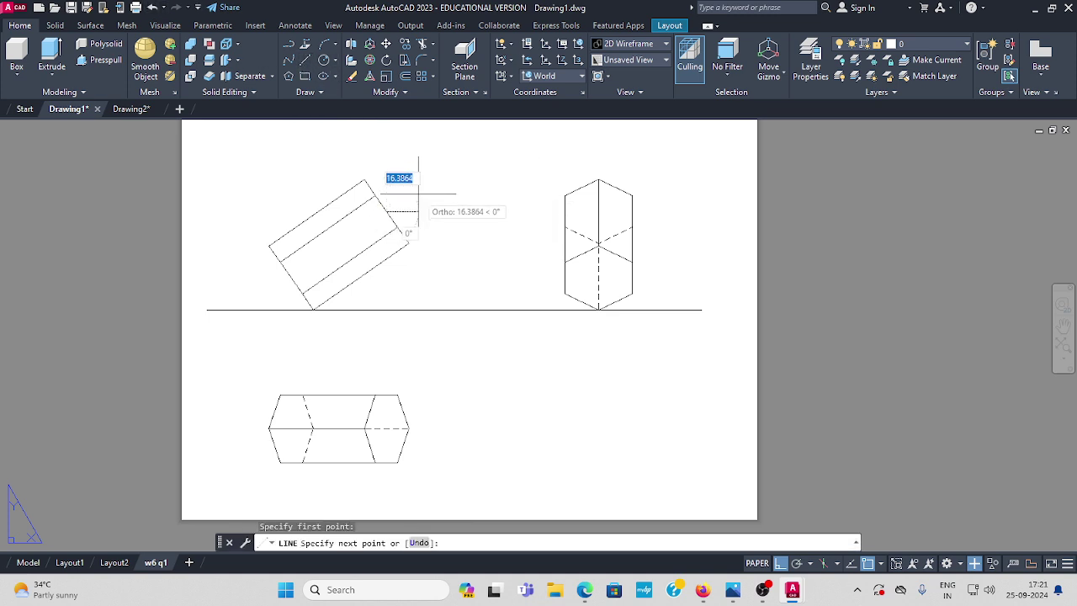
key("F8")
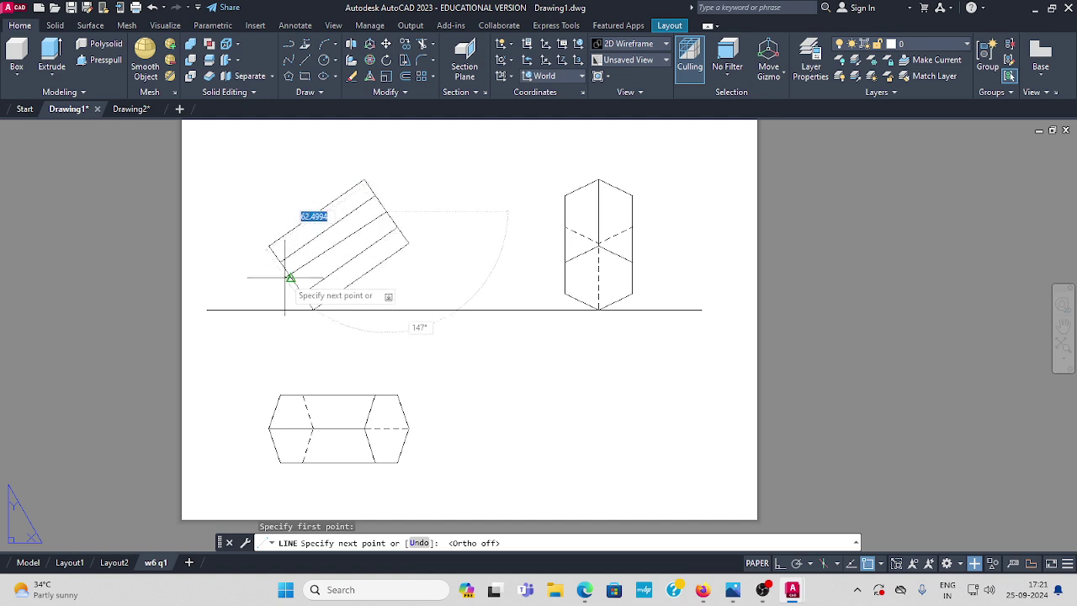
key("Escape")
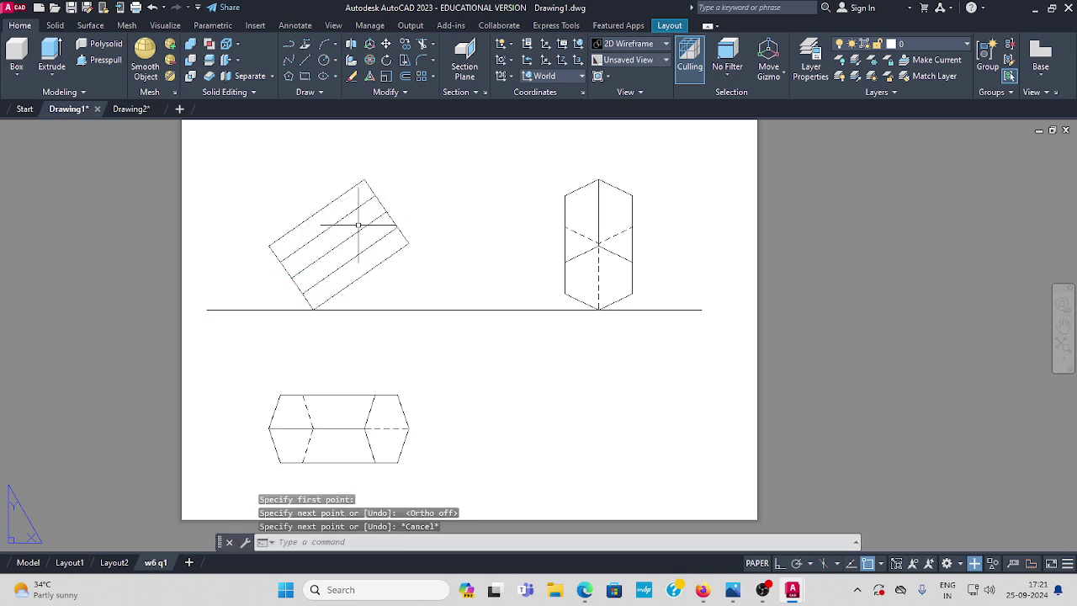
left_click(337, 246)
mouse_move(290, 277)
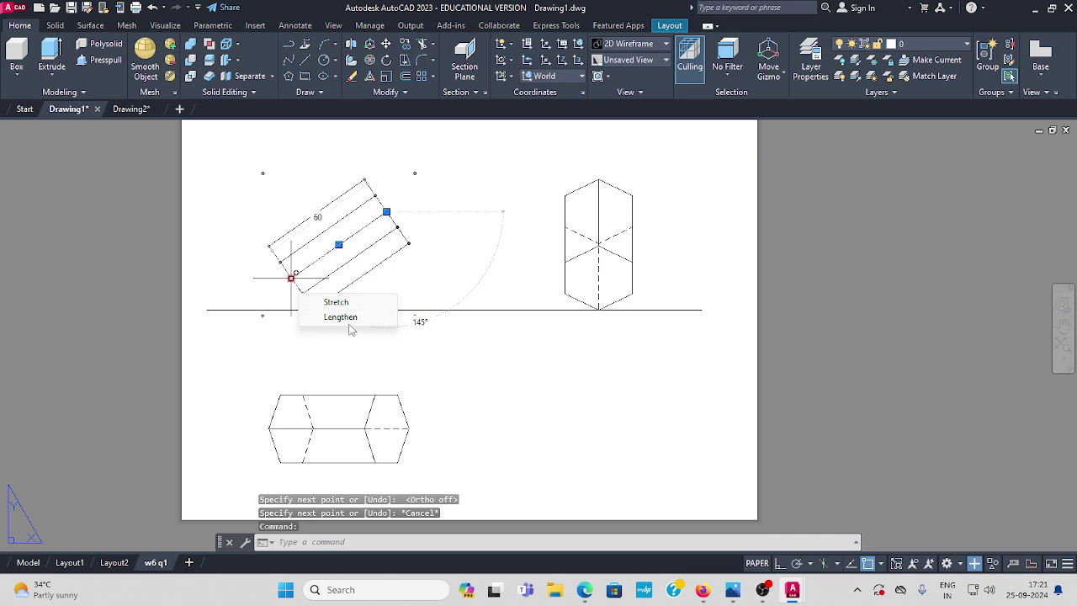
left_click(340, 317)
left_click(241, 337)
key("Escape")
key("Escape")
middle_click_drag(444, 284, 446, 257)
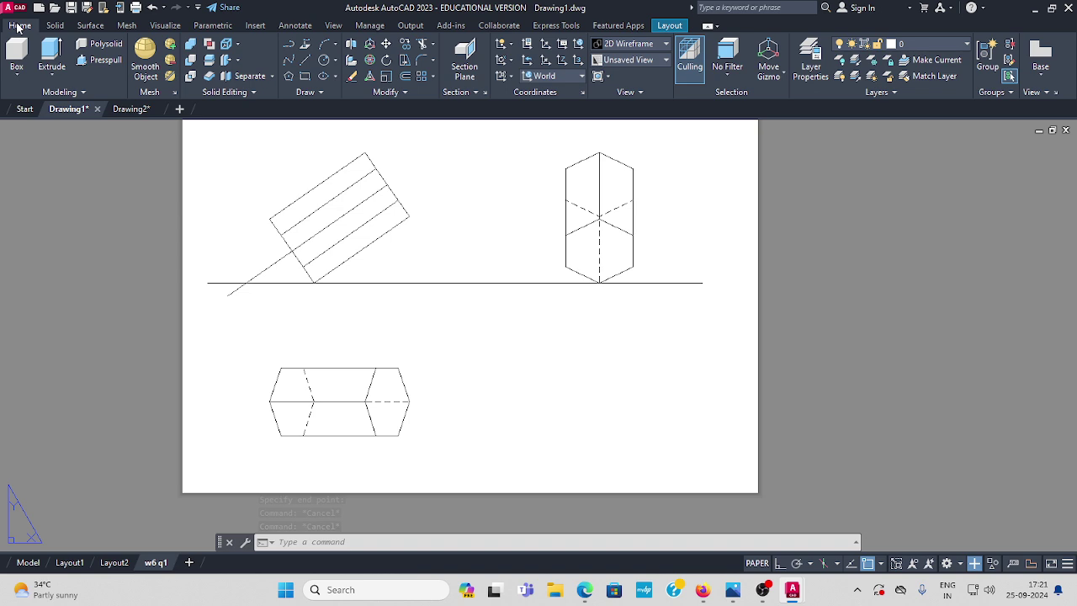
left_click(303, 26)
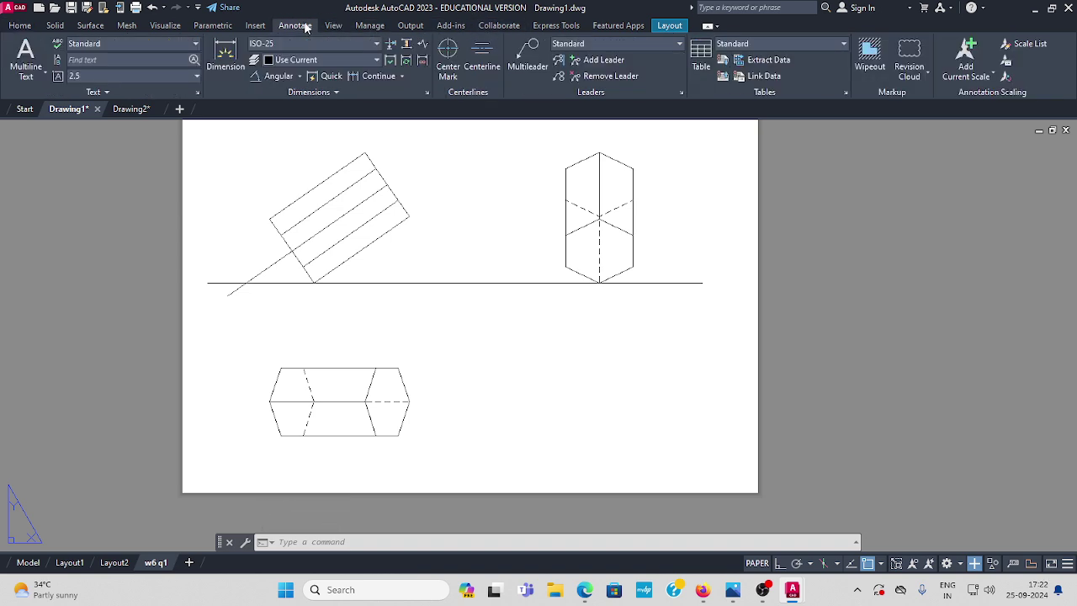
- Add a 35° angular dimension between the inclined line and the XY reference line
left_click(301, 76)
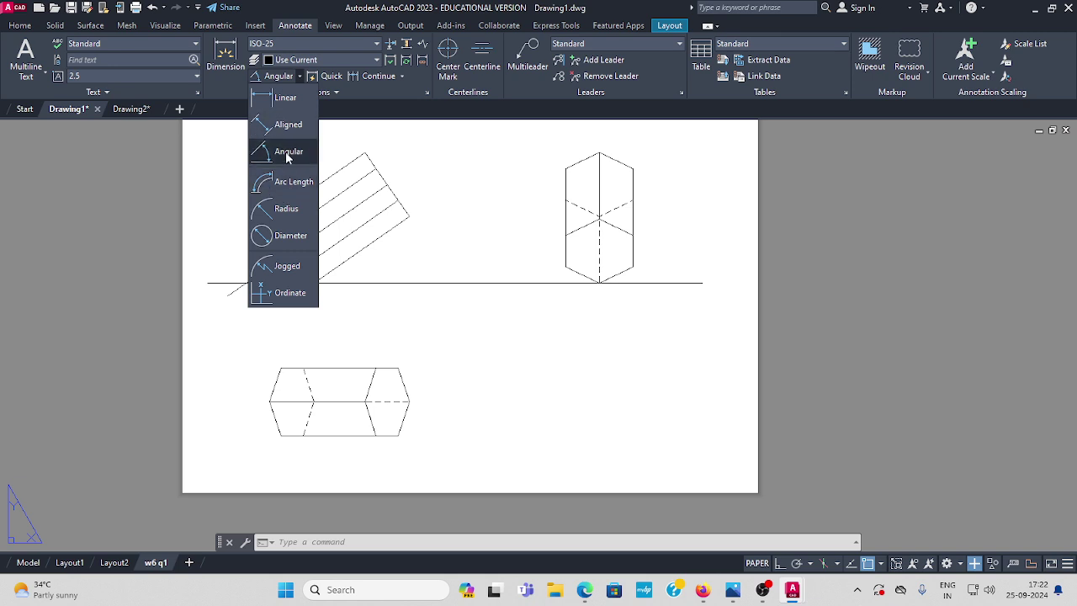
left_click(286, 150)
scroll(260, 272, "up", 3)
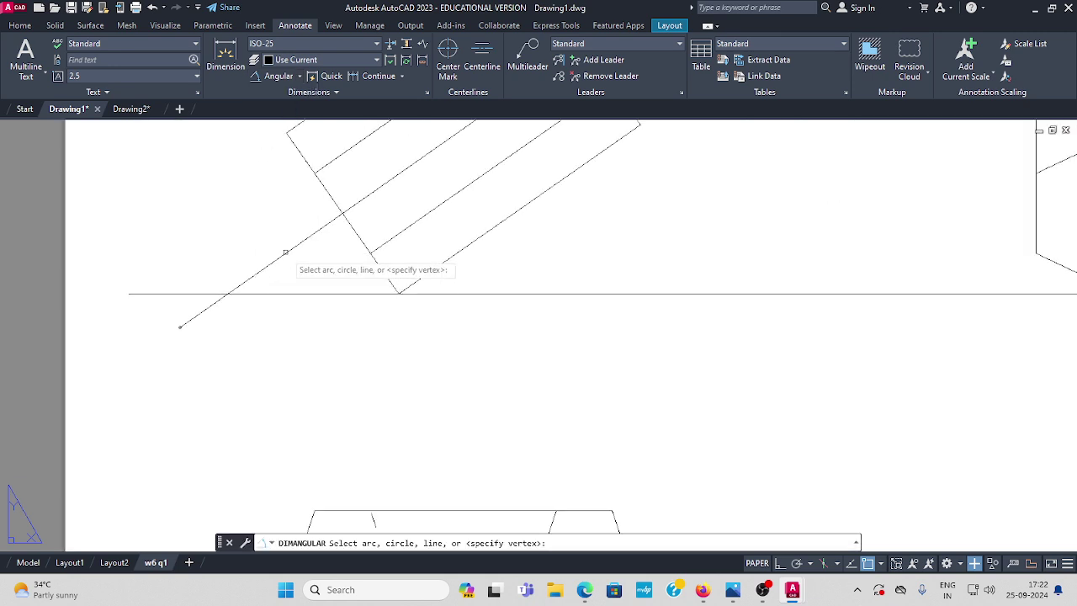
left_click(286, 252)
left_click(264, 294)
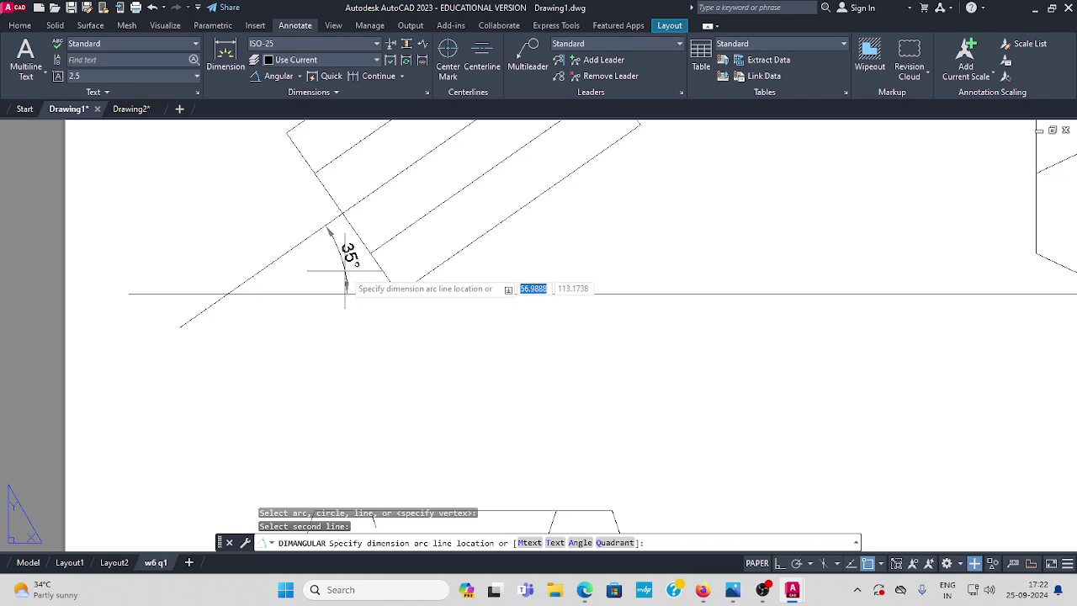
middle_click_drag(572, 123, 530, 252)
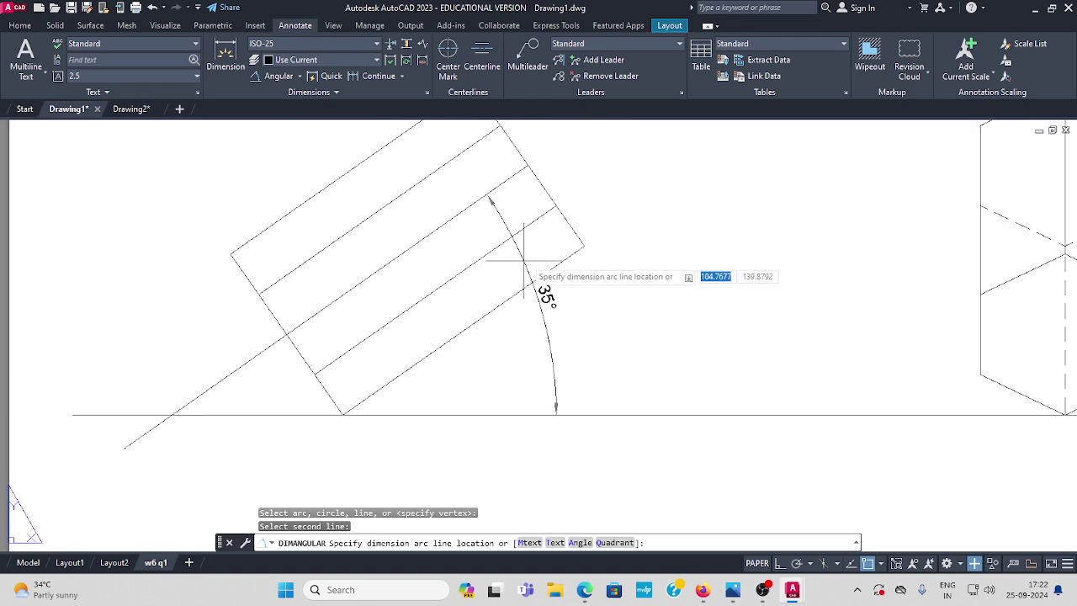
left_click(433, 274)
scroll(561, 291, "down", 3)
scroll(539, 295, "down", 2)
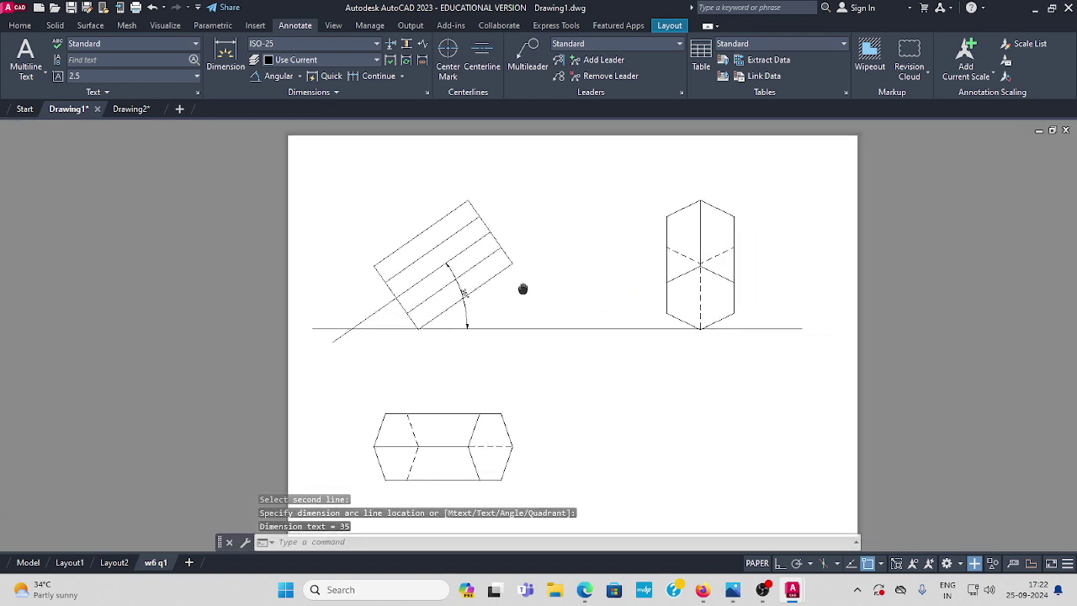
- Add a 300 aligned dimension along the prism's long edge
left_click(300, 76)
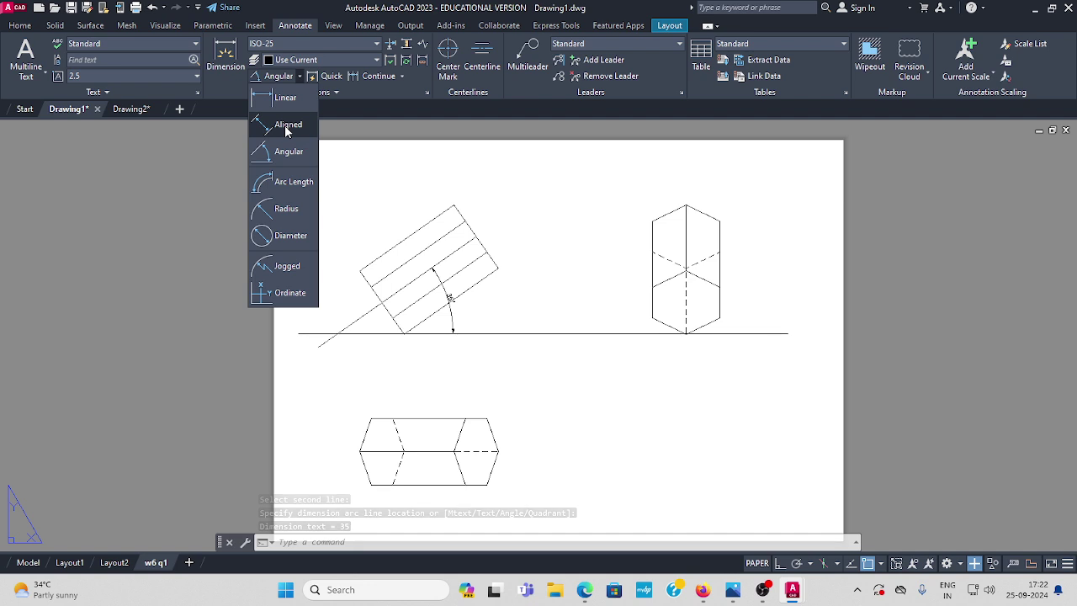
left_click(287, 127)
left_click(381, 301)
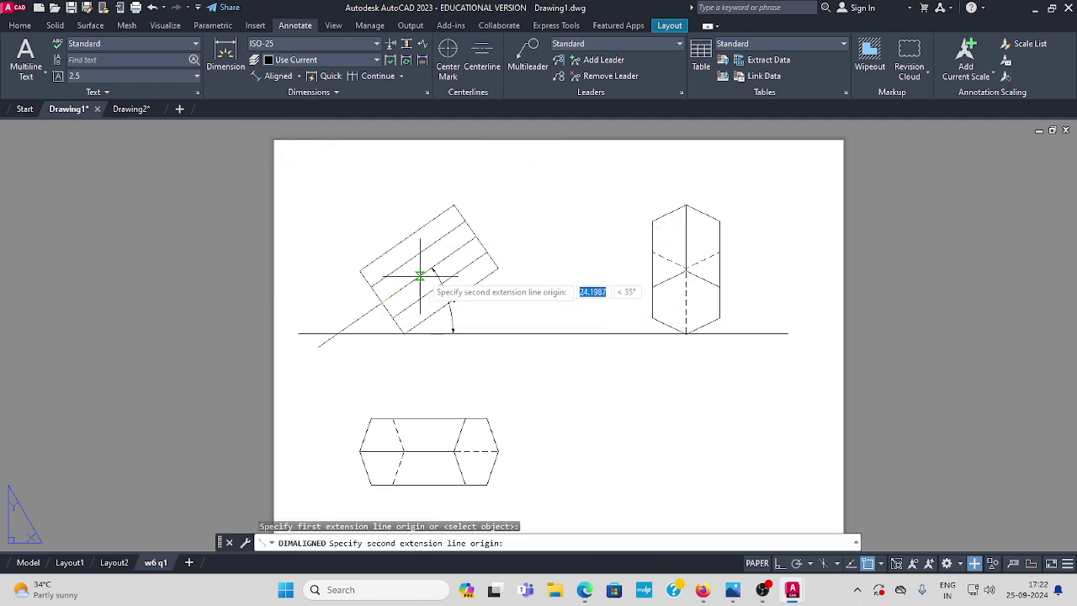
left_click(476, 237)
left_click(412, 207)
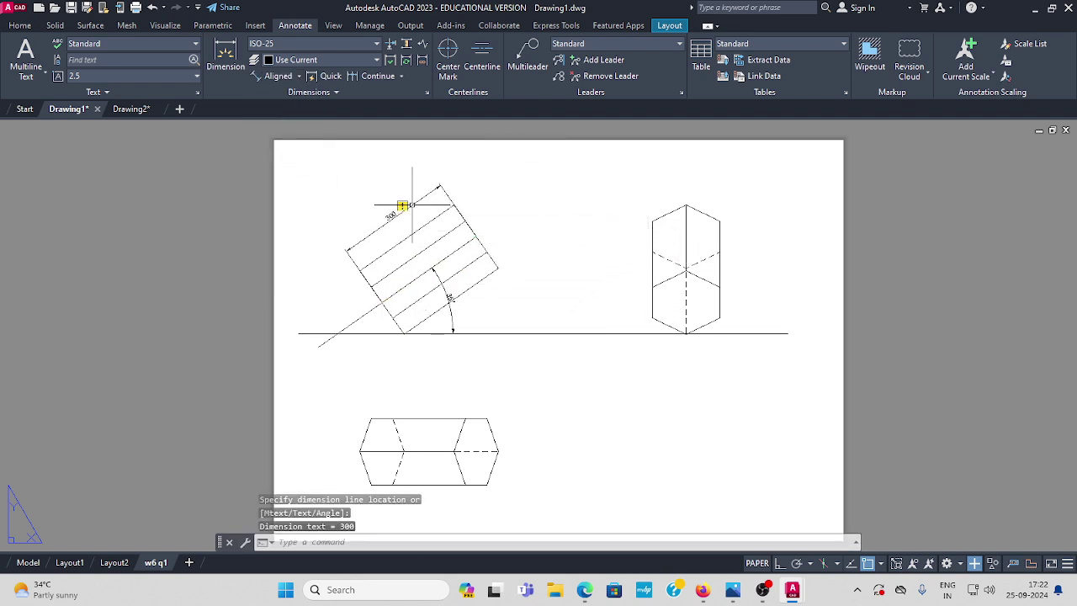
scroll(402, 209, "up", 4)
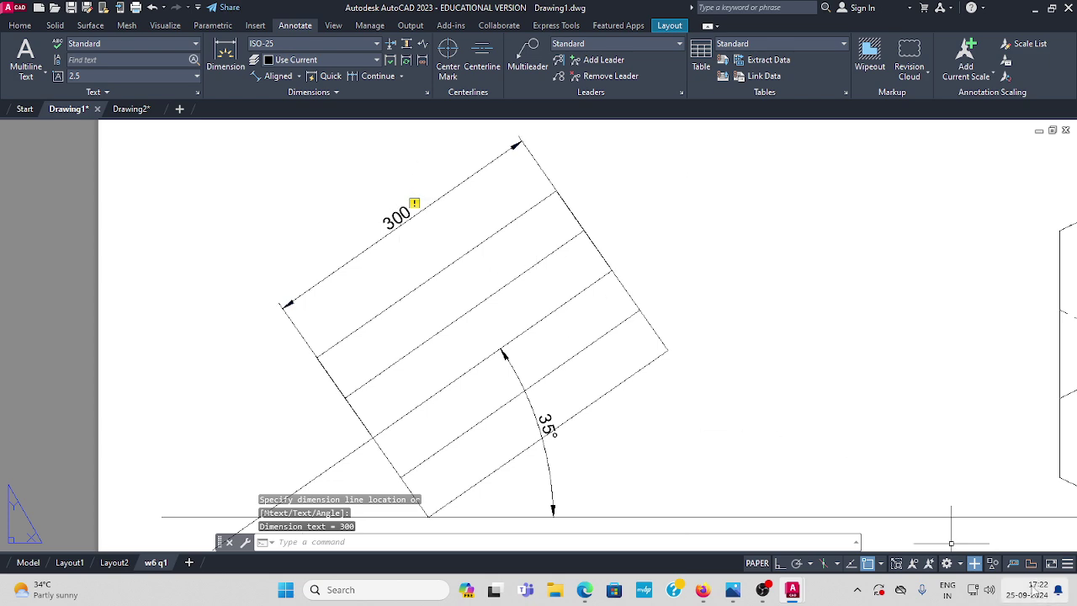
- Turn off the annotation monitor and recentre the whole sheet on screen
left_click(975, 563)
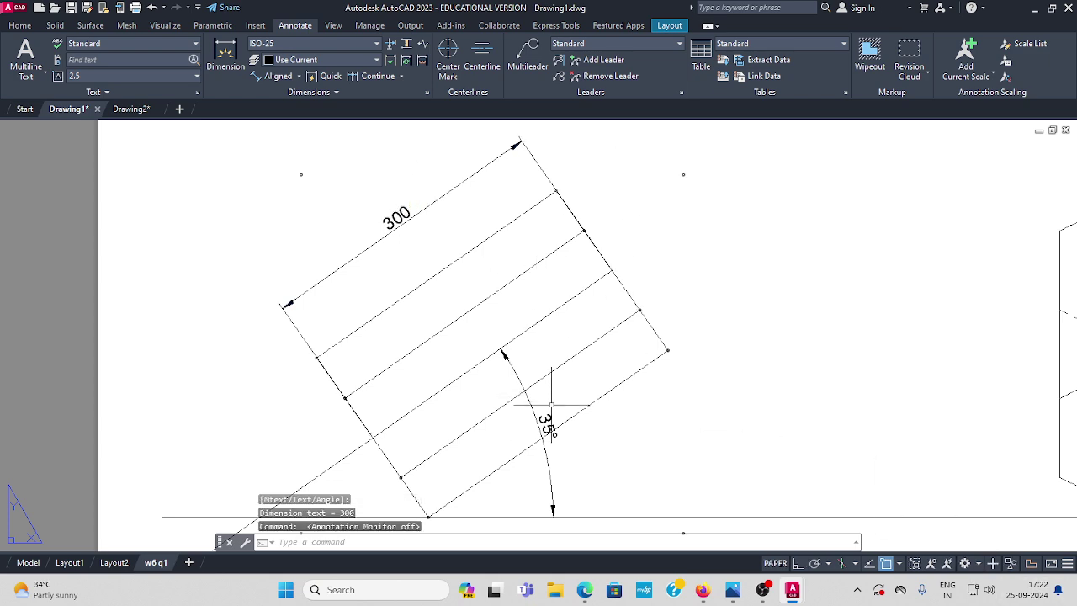
scroll(584, 390, "down", 3)
scroll(643, 373, "down", 2)
middle_click_drag(483, 388, 447, 363)
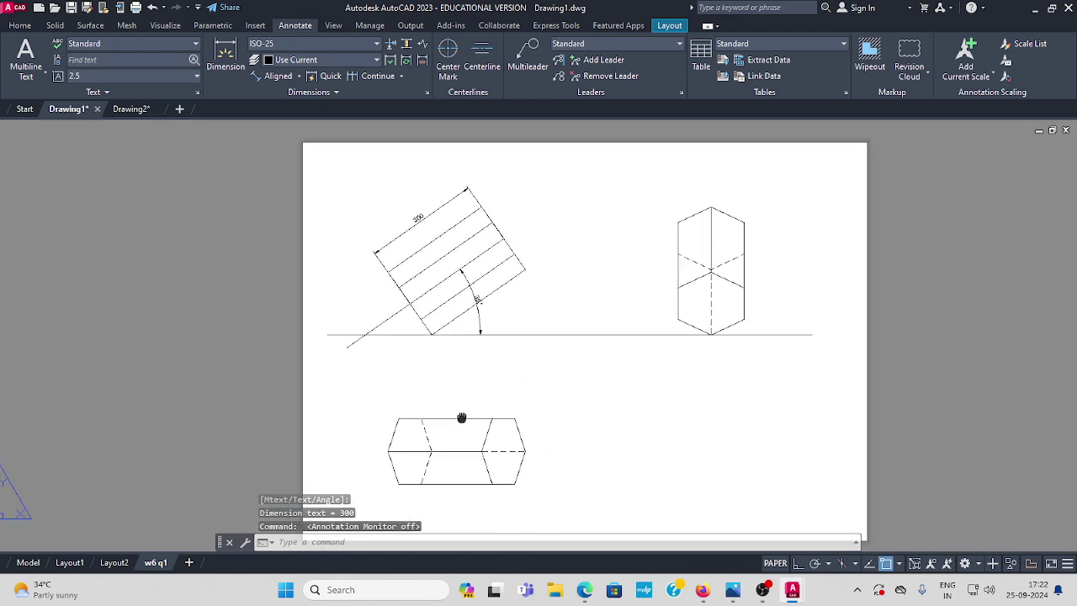
middle_click_drag(547, 190, 527, 213)
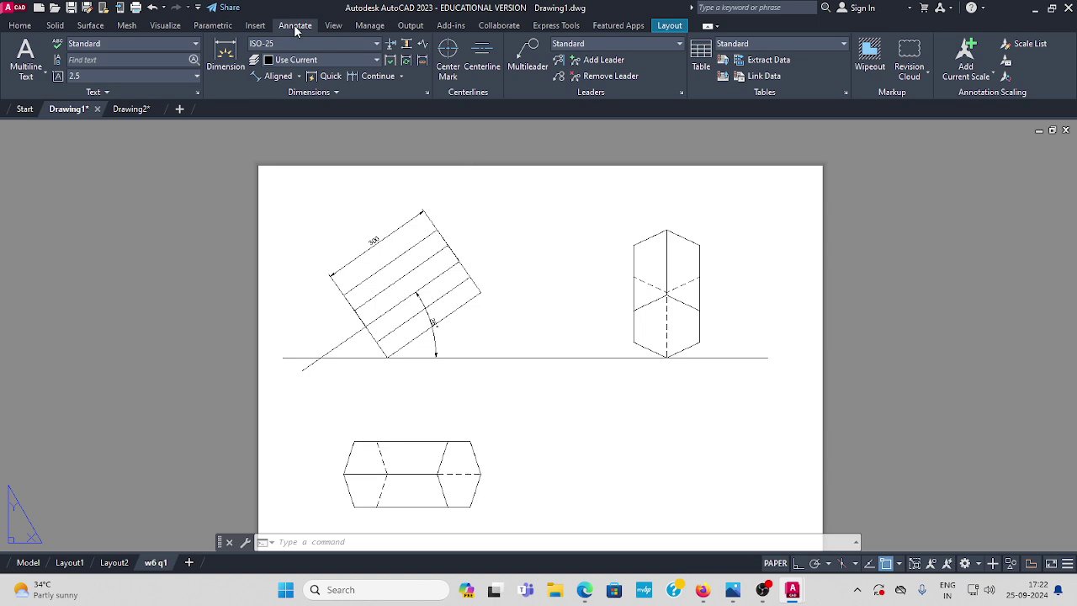
- Begin the WEEK-6 single-line title above the views at height 5, rotation 0
left_click(21, 27)
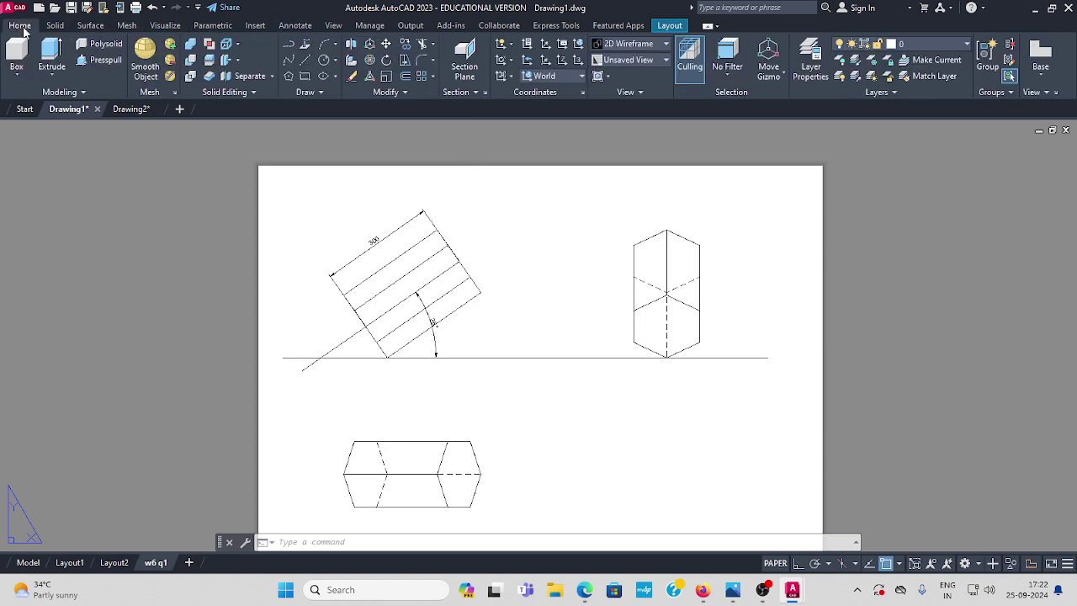
left_click(294, 27)
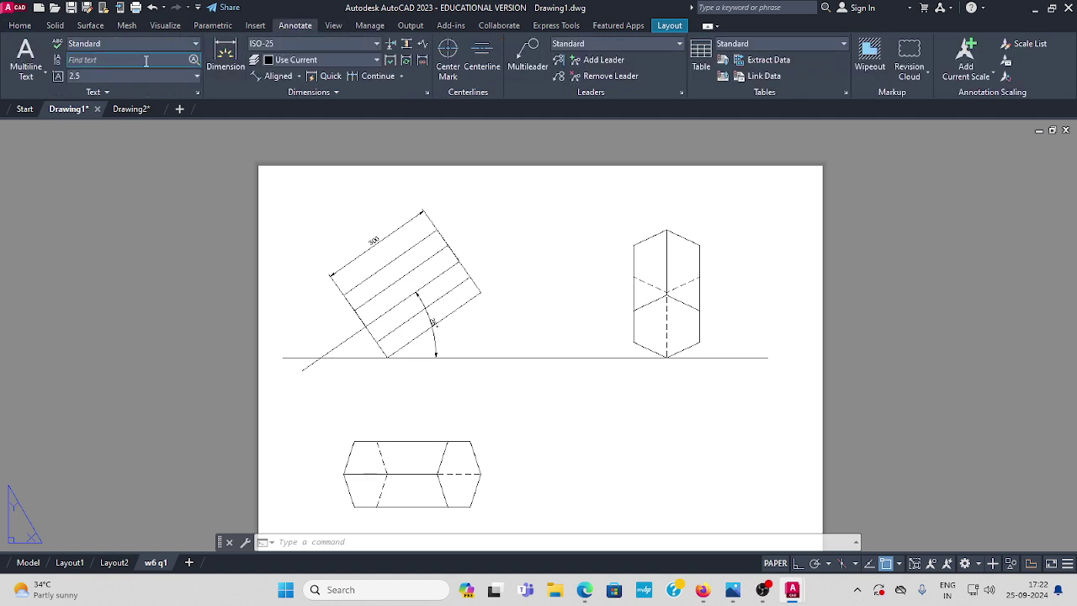
left_click(46, 72)
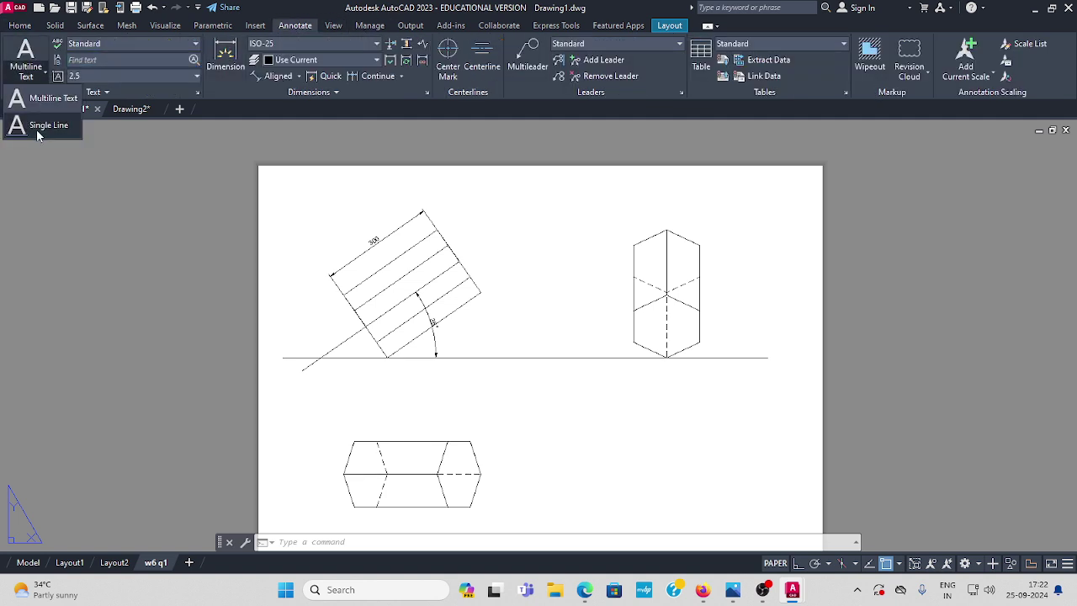
left_click(41, 125)
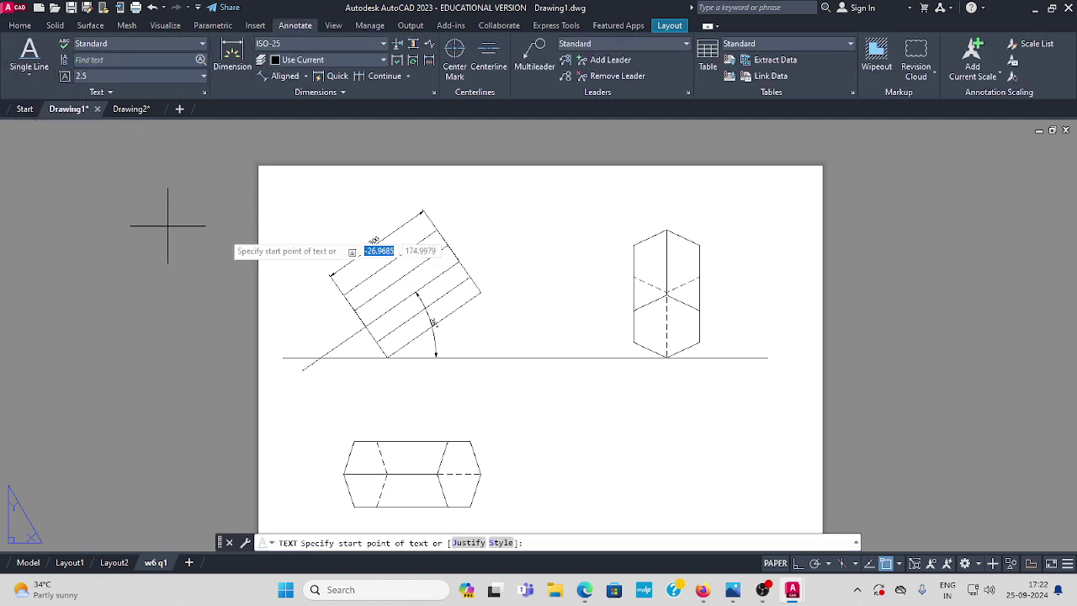
left_click(505, 193)
type("5")
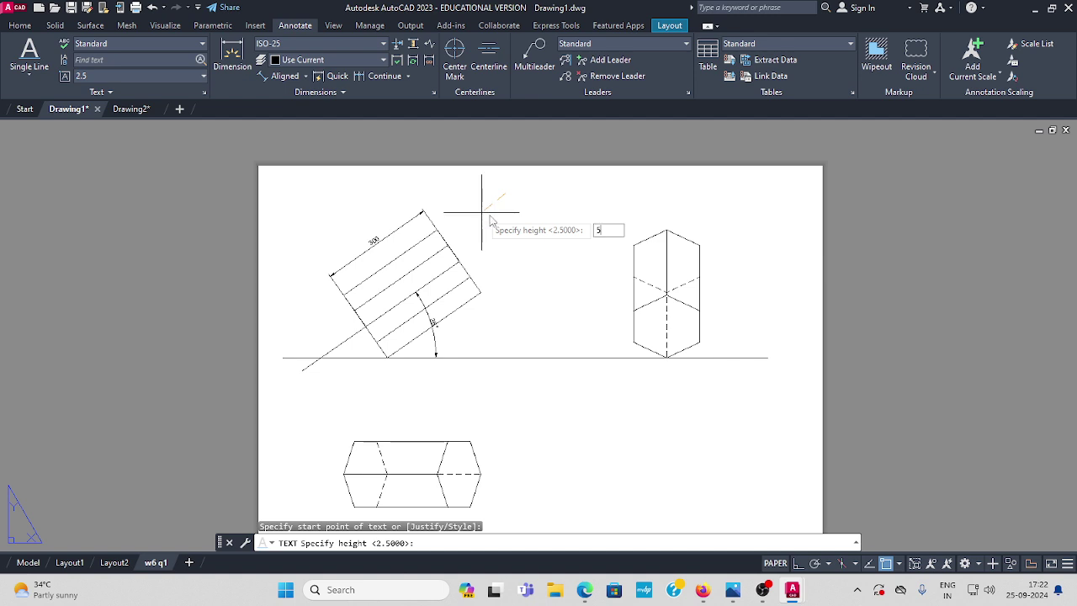
key("Return")
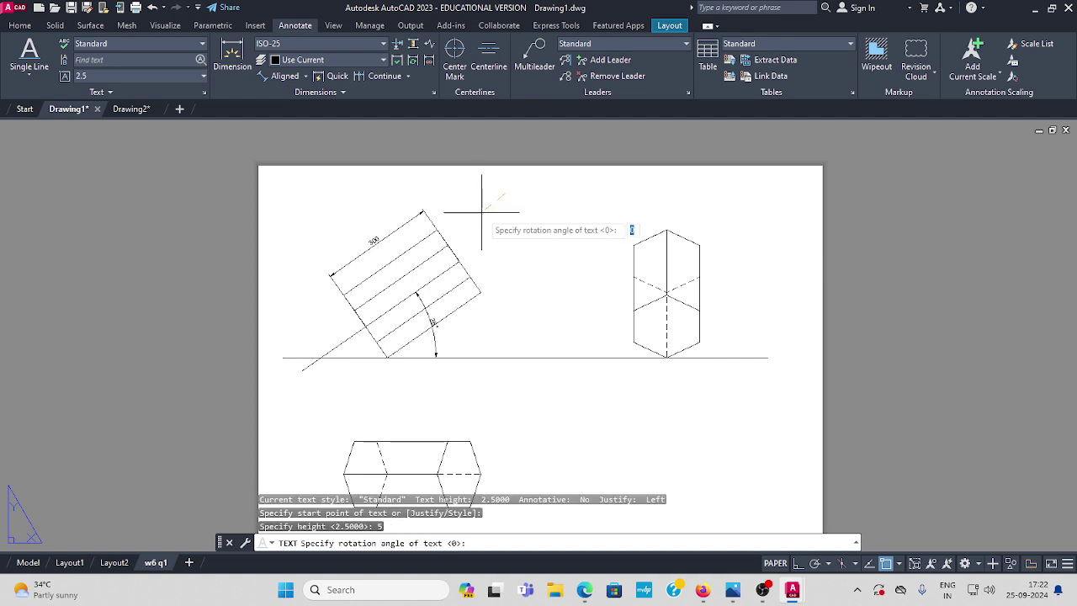
key("Return")
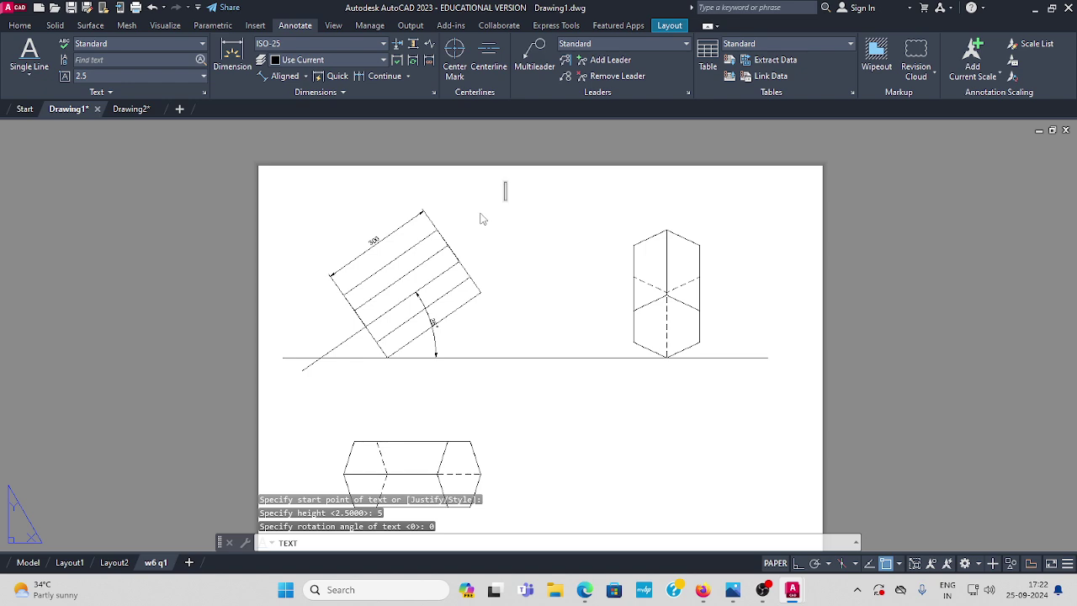
type("WEEK-6")
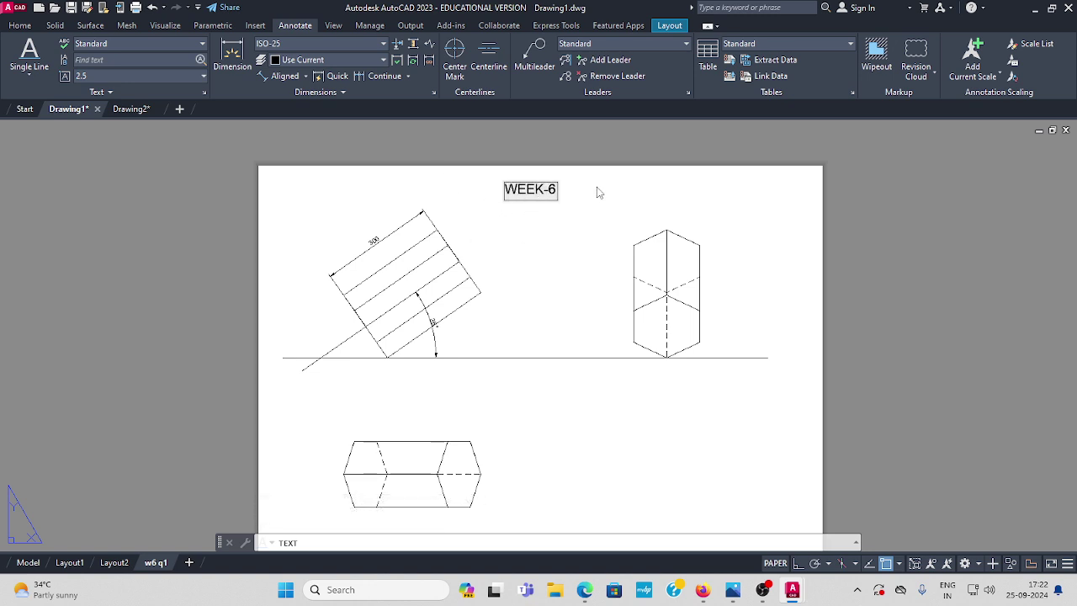
- Place the 'q-1' tag at top left and title the front projection FRONT VIEW
left_click(293, 202)
type("q-1")
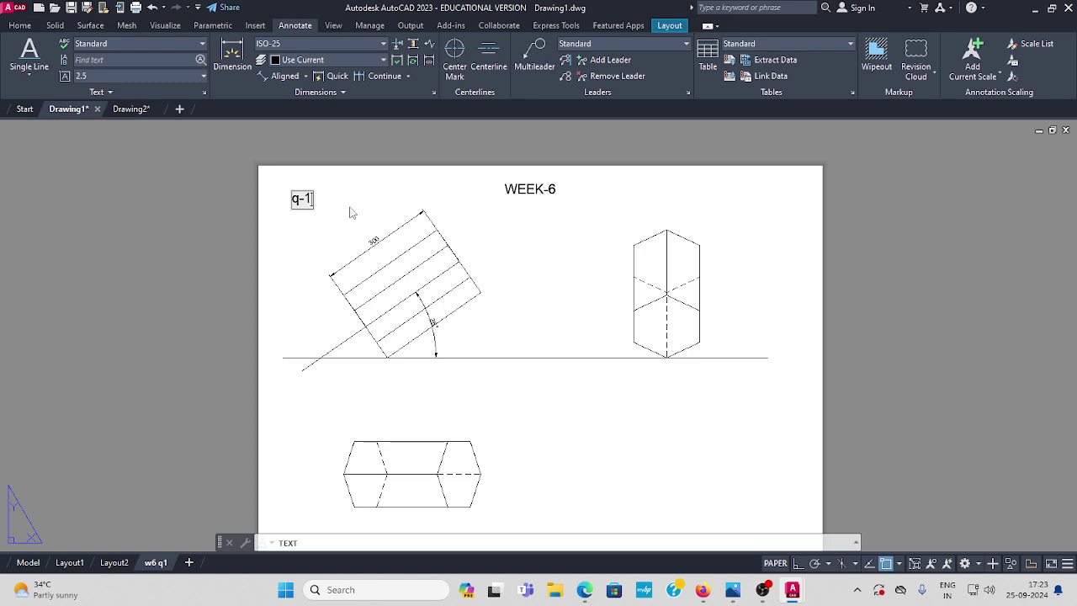
left_click(352, 213)
type("FRONT")
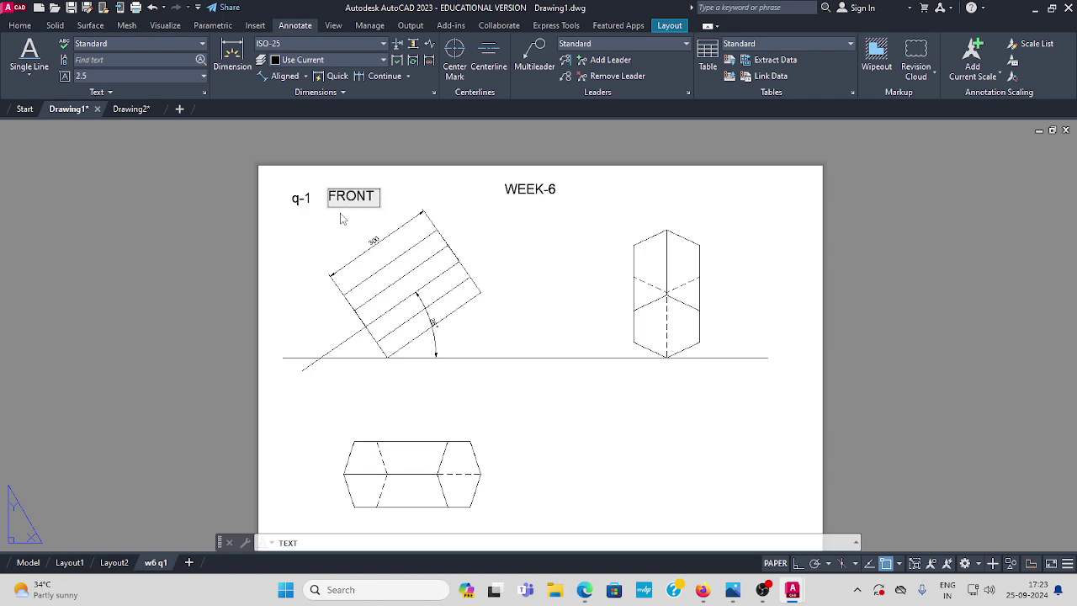
type("VIEW")
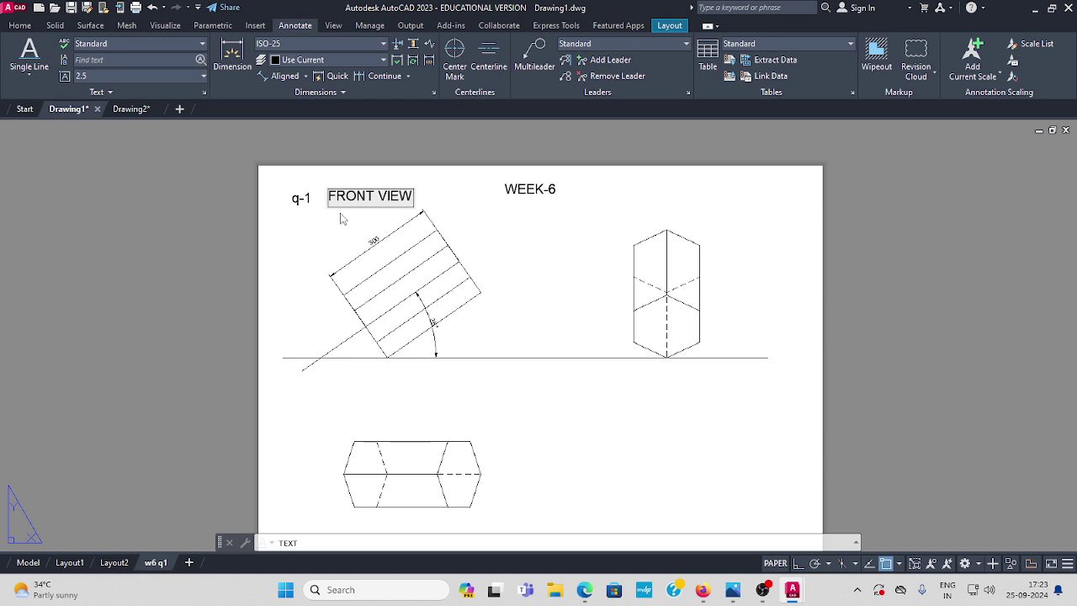
- Add the TOP VIEW and LEFT SIDE VIEW titles above their projections
left_click(352, 408)
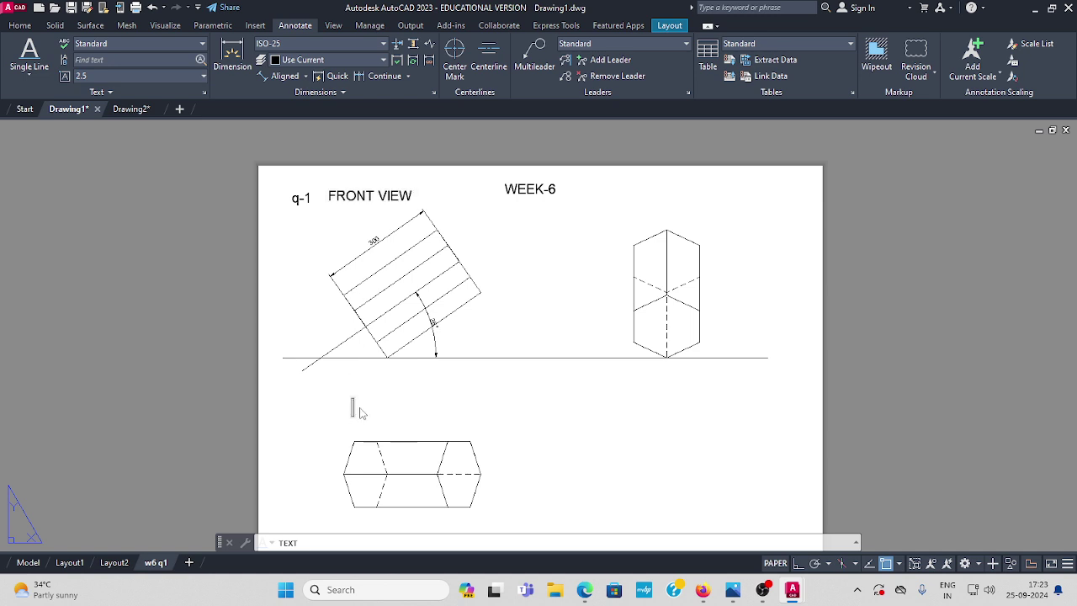
type("TOP VIEW")
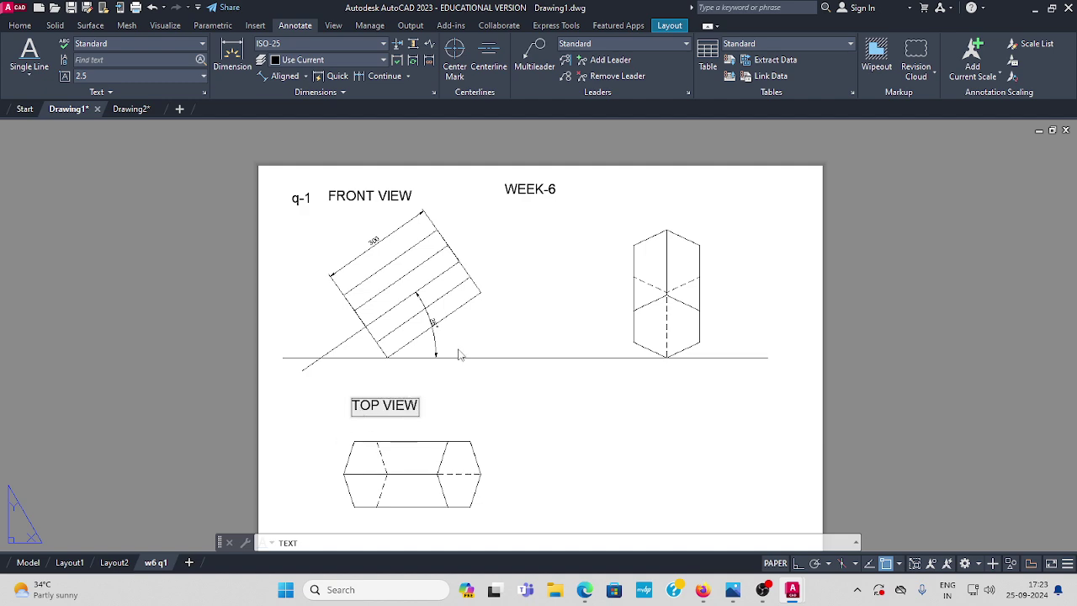
left_click(624, 211)
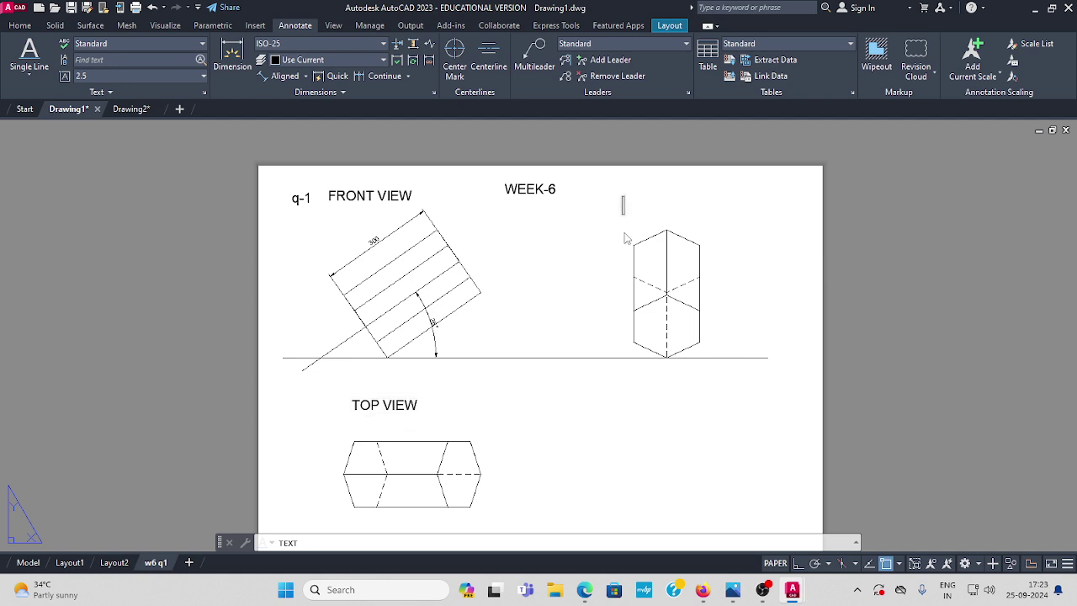
type("LE")
type("FT SIDE VIEW")
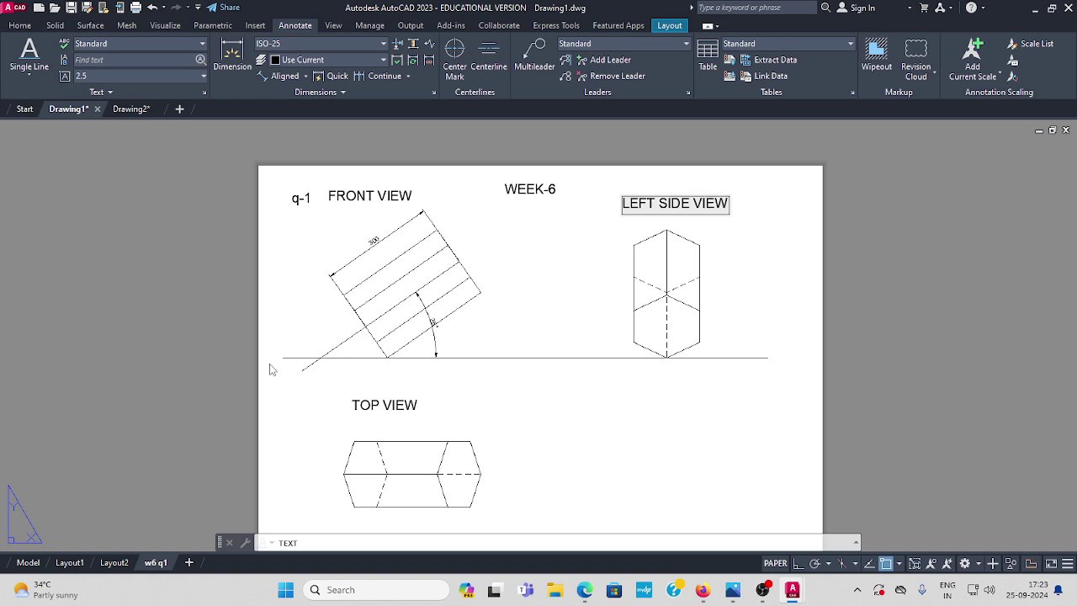
- Label the reference line's left end X and right end Y
left_click(281, 380)
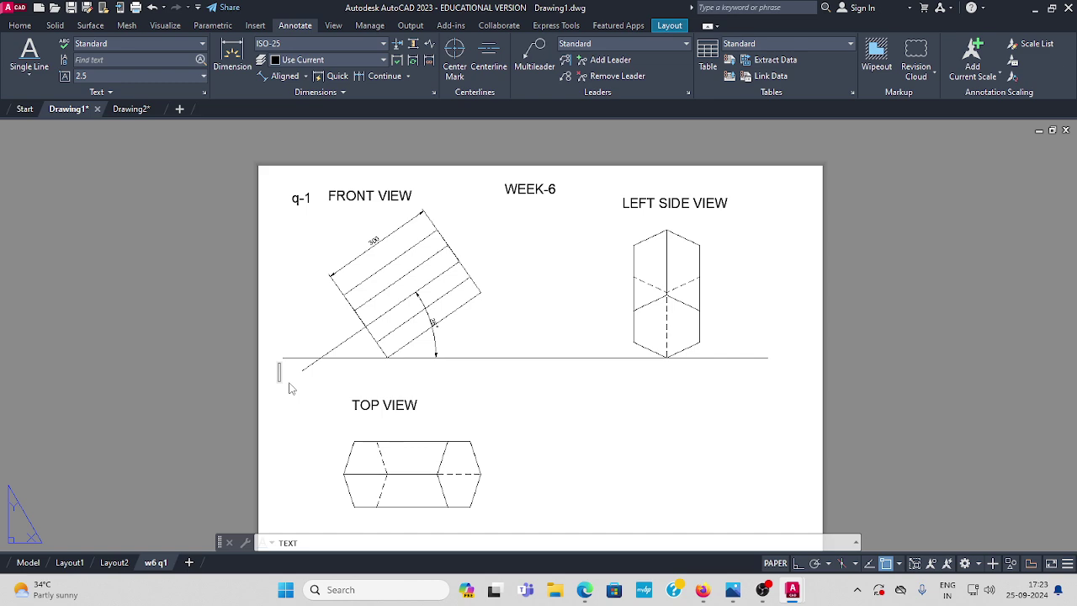
type("X")
left_click(775, 375)
type("Y")
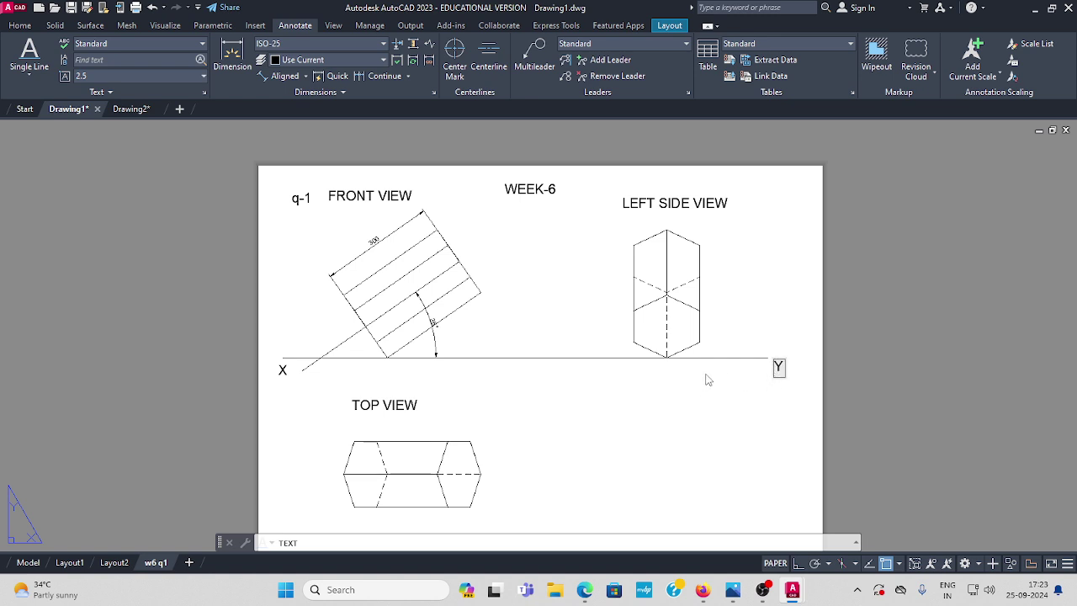
- Add HP below the reference line and VP under q-1, then end text placement
left_click(707, 376)
type("HP")
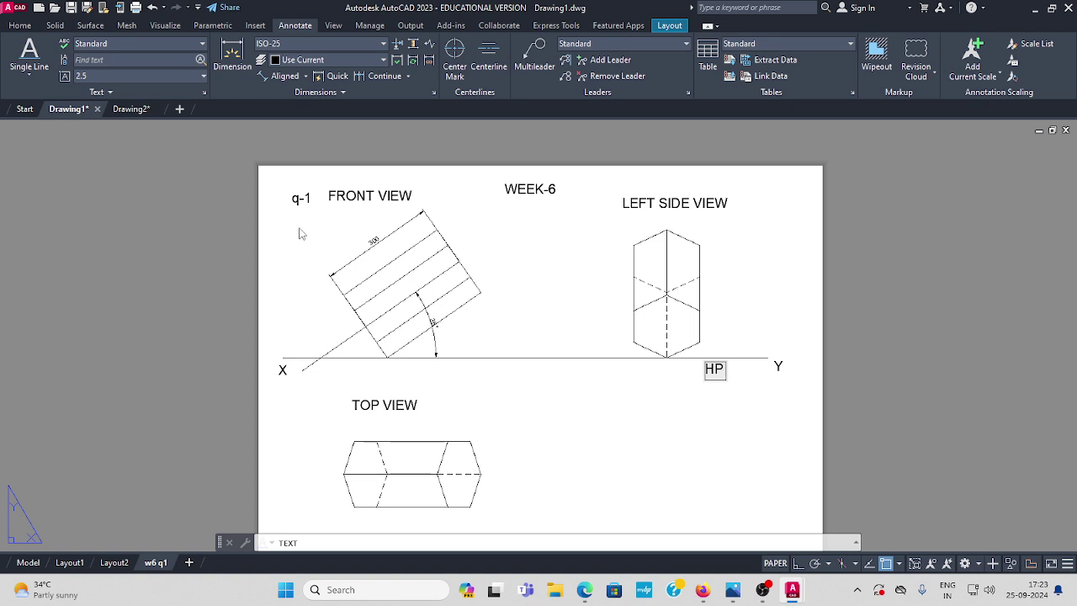
left_click(298, 224)
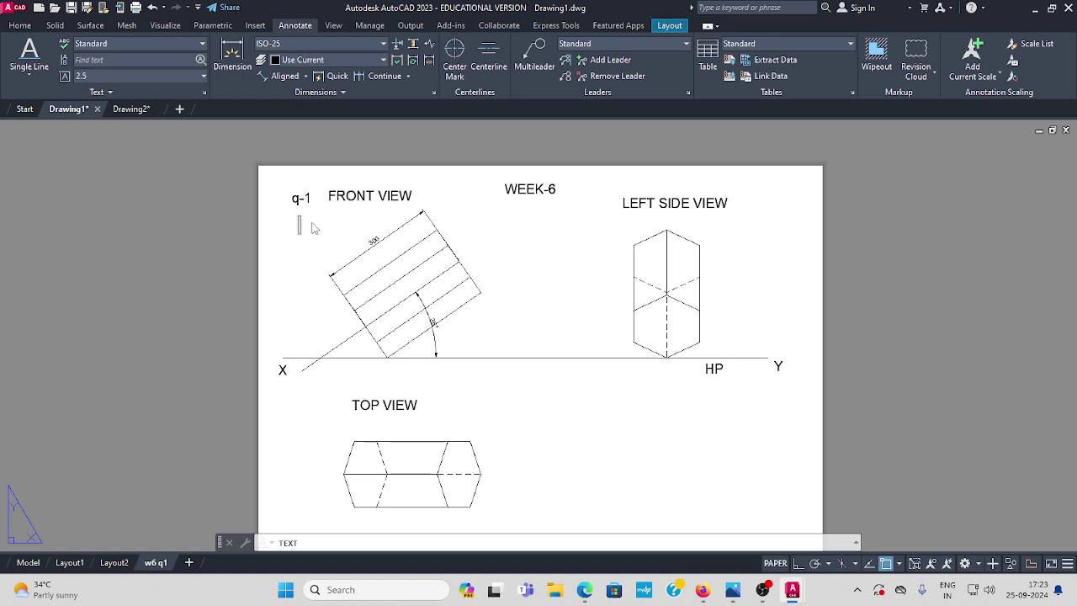
type("VP")
middle_click_drag(514, 439, 486, 409)
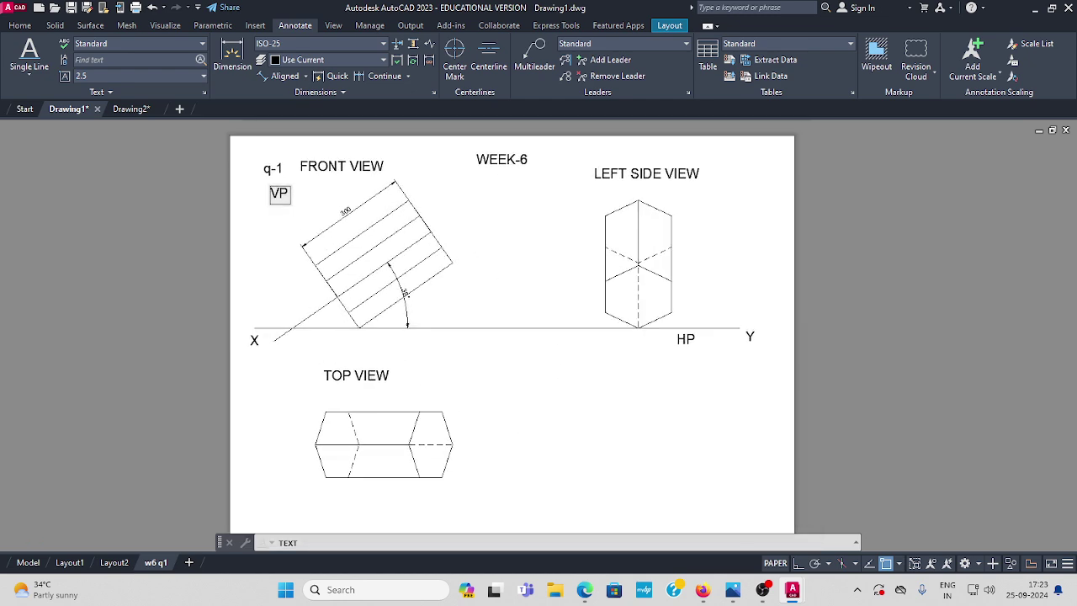
left_click(576, 461)
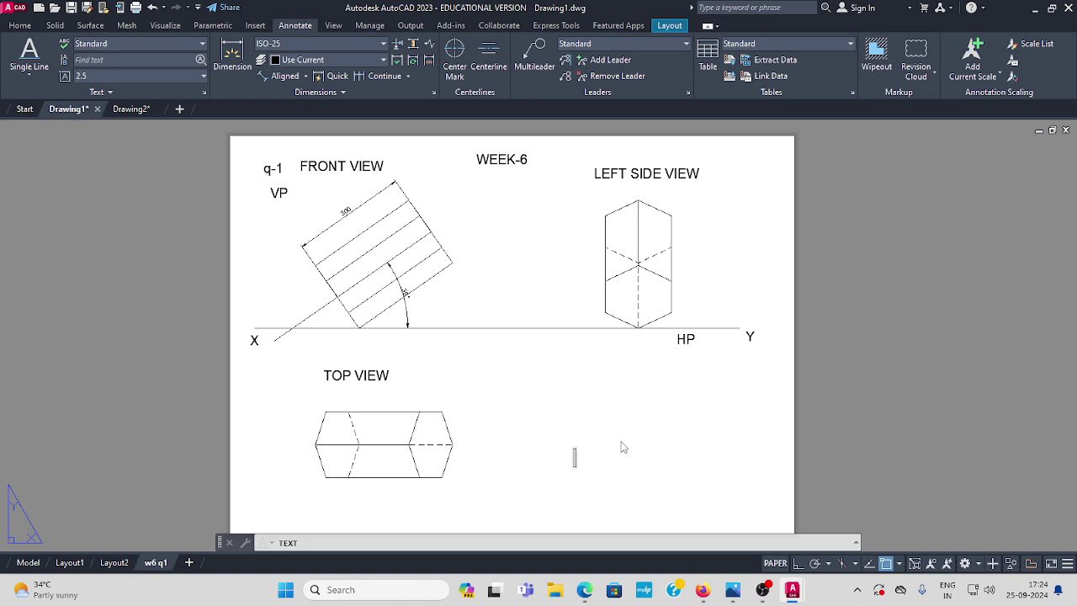
key("Escape")
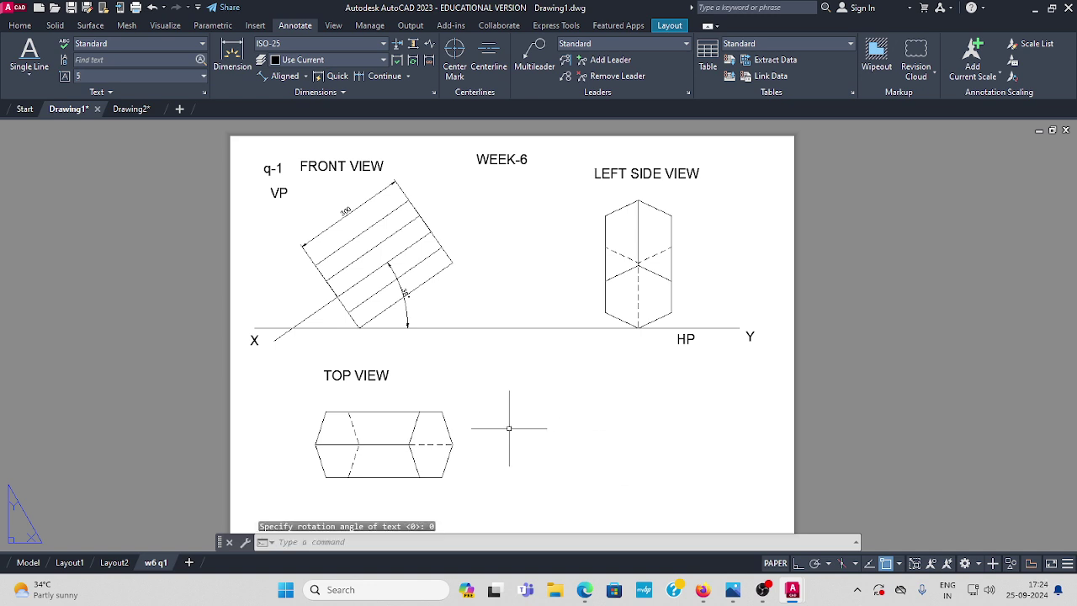
scroll(366, 229, "up", 2)
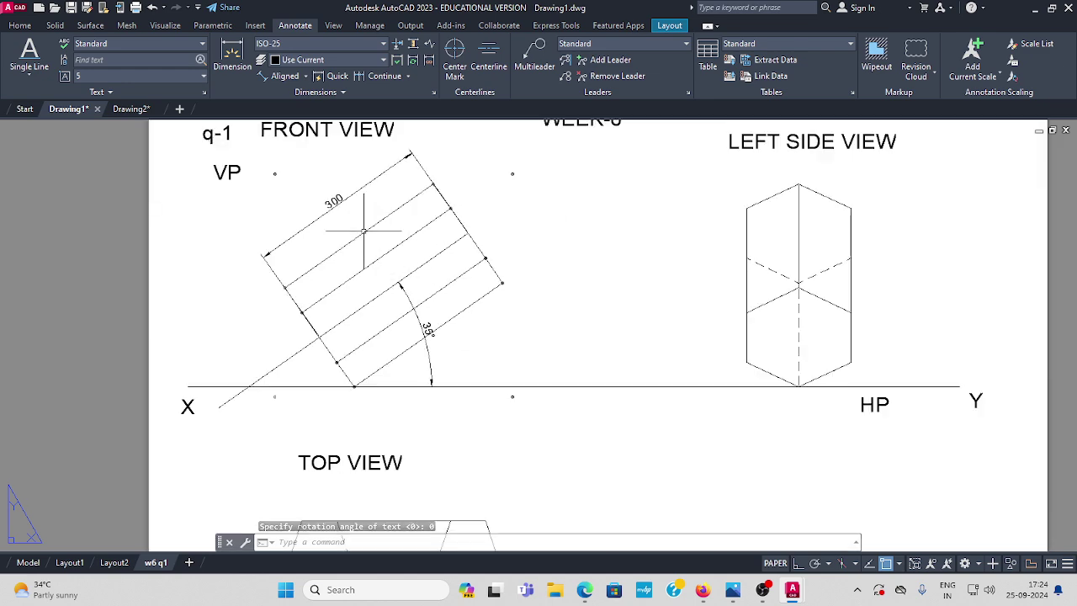
middle_click_drag(447, 255, 419, 298)
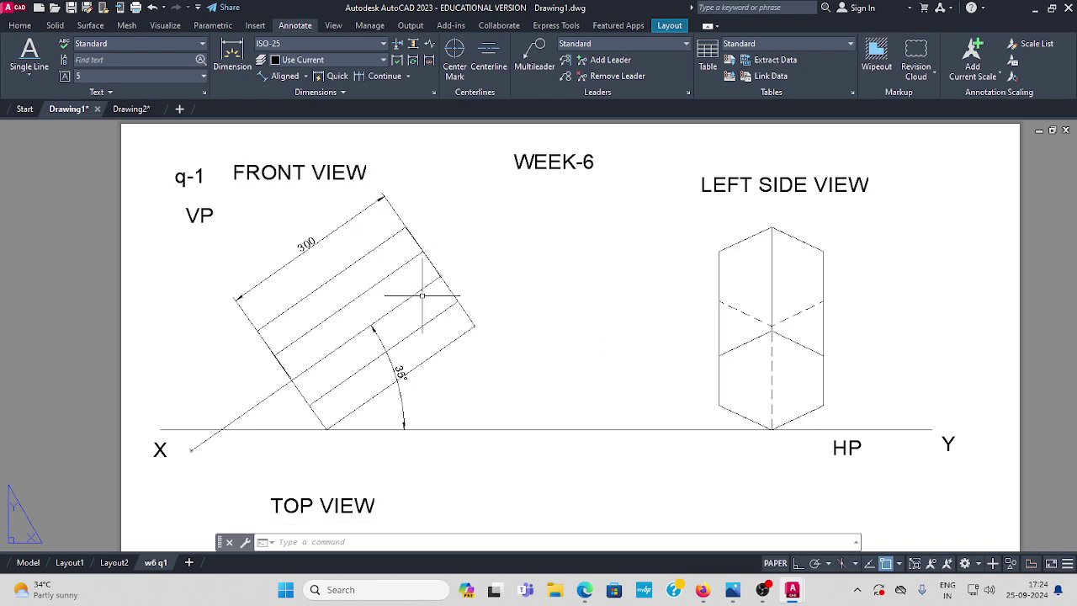
scroll(491, 344, "down", 2)
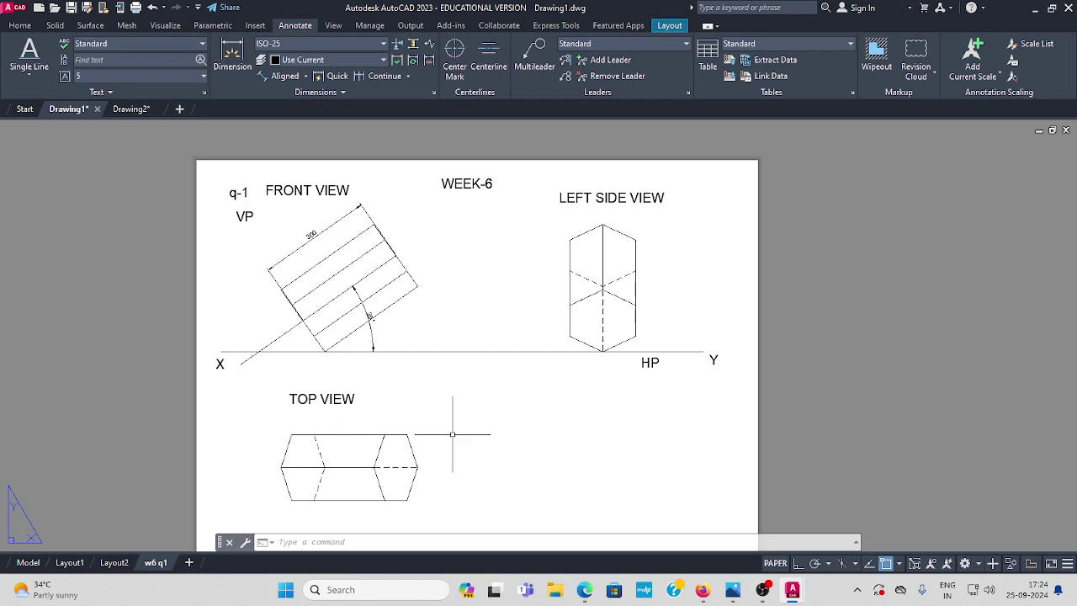
middle_click_drag(452, 434, 473, 377)
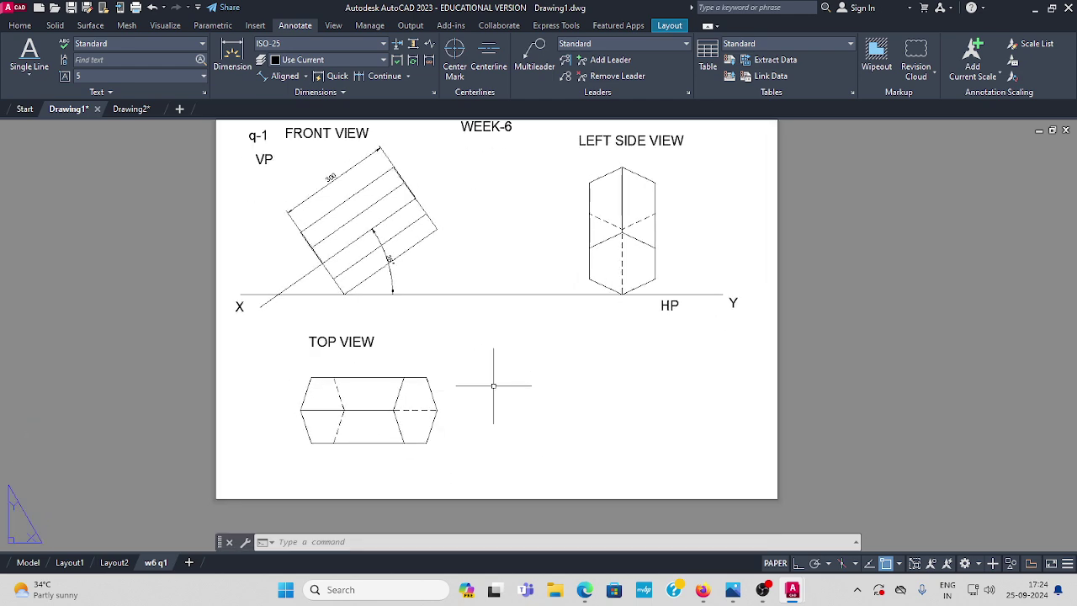